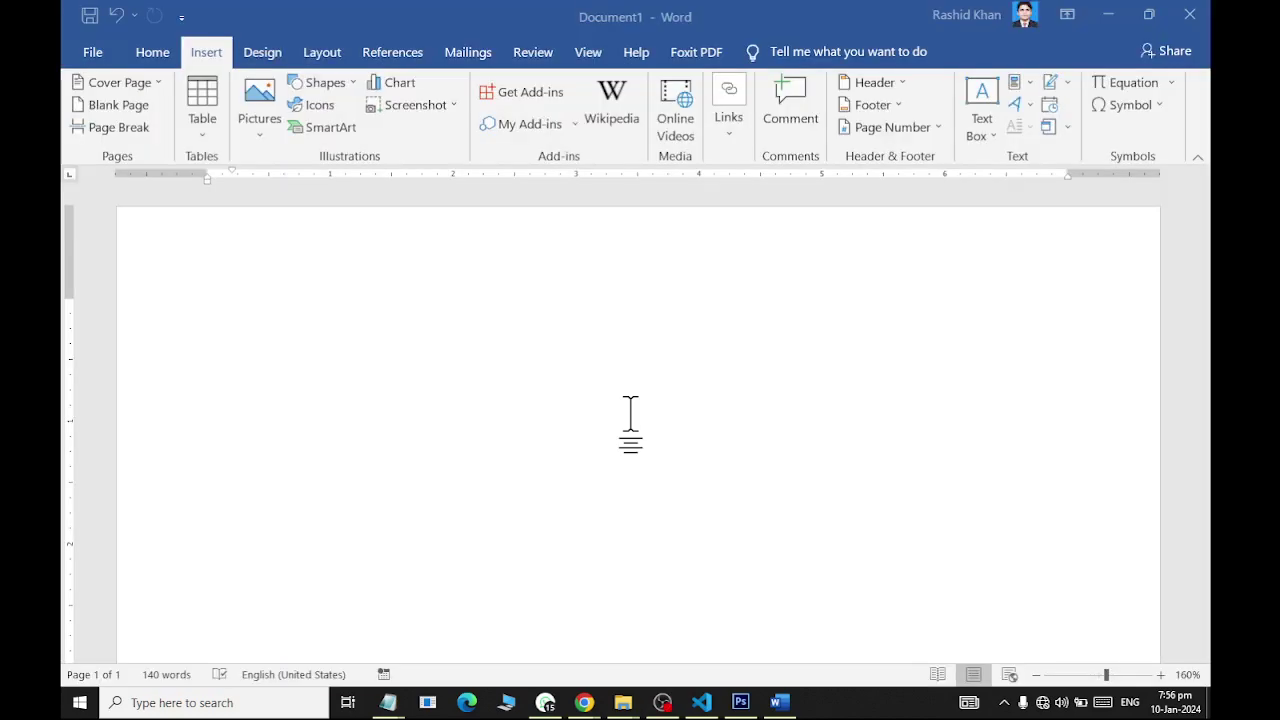
Step: Open and close Word's Screenshot window list without capturing anything
click(435, 237)
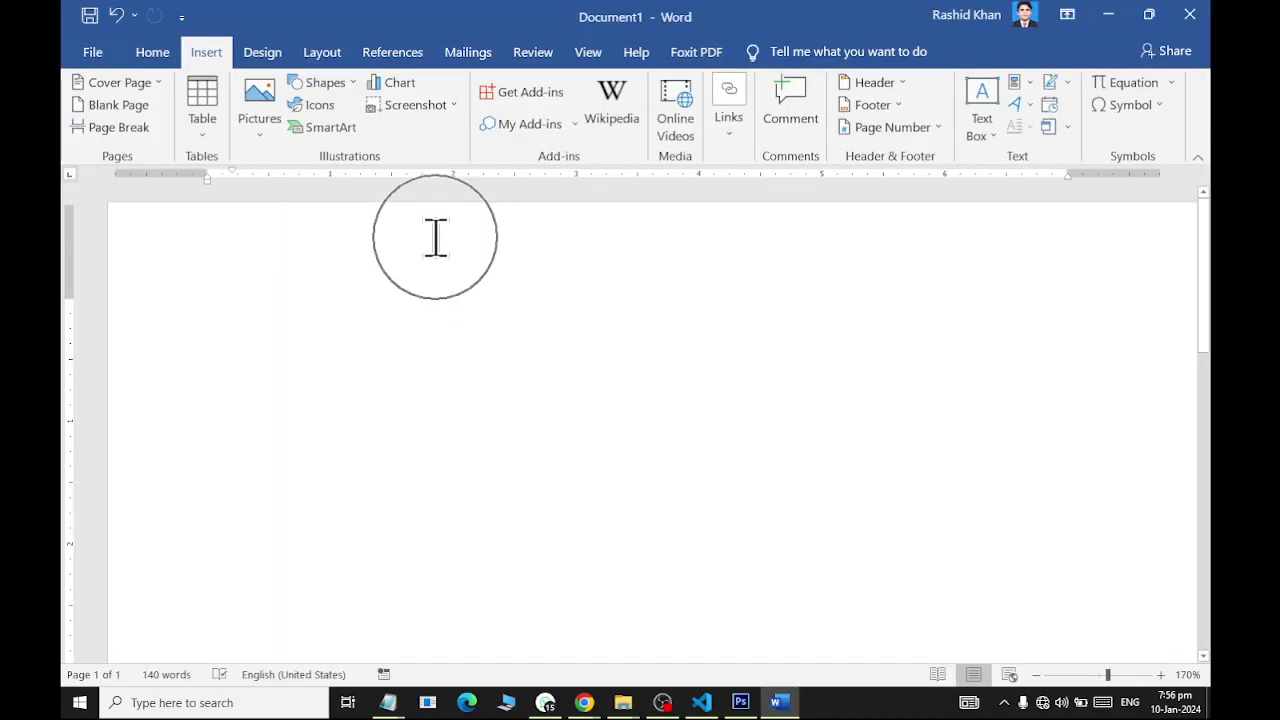
click(447, 112)
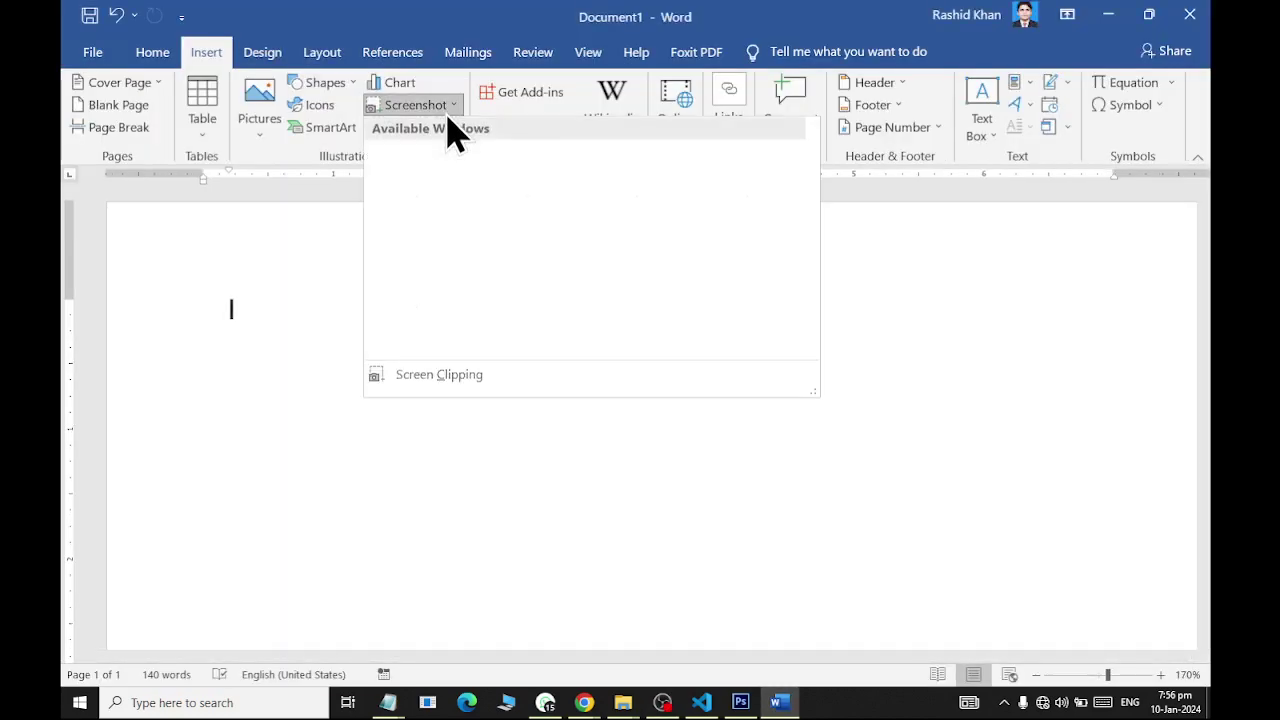
click(447, 114)
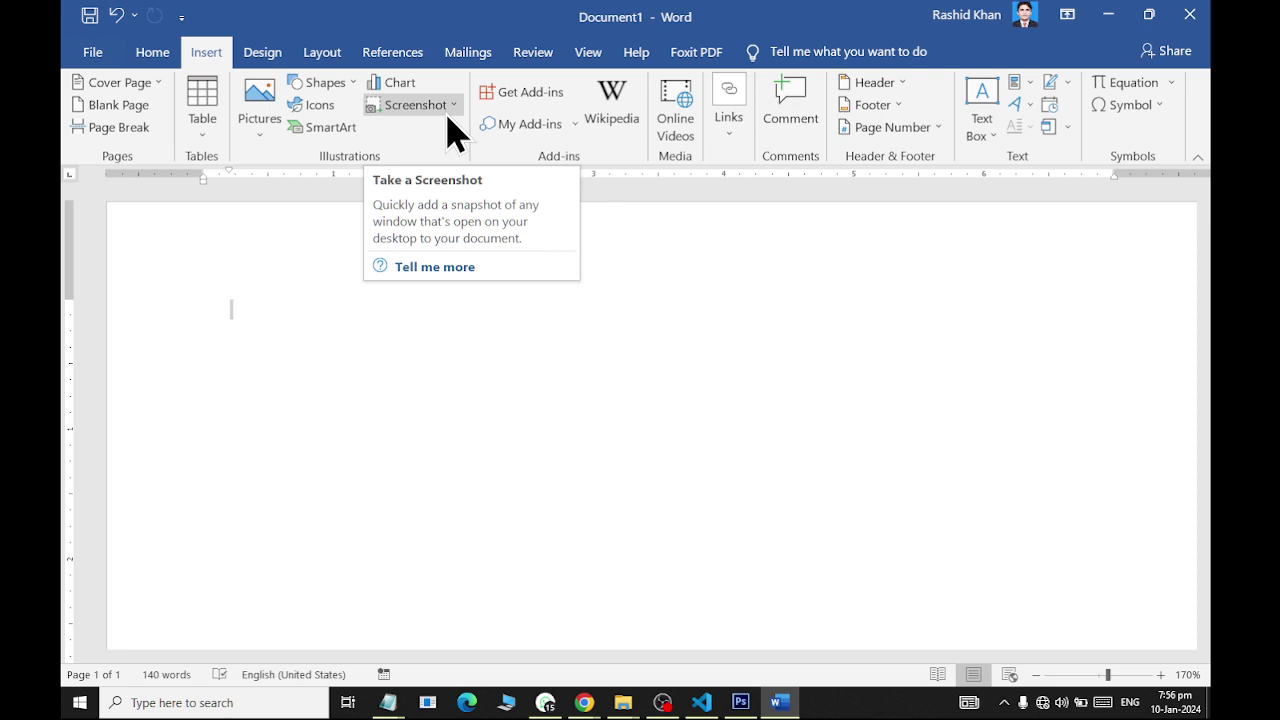
Step: Minimize Word, OBS, Chrome and both File Explorer windows, then restore Word
click(1107, 16)
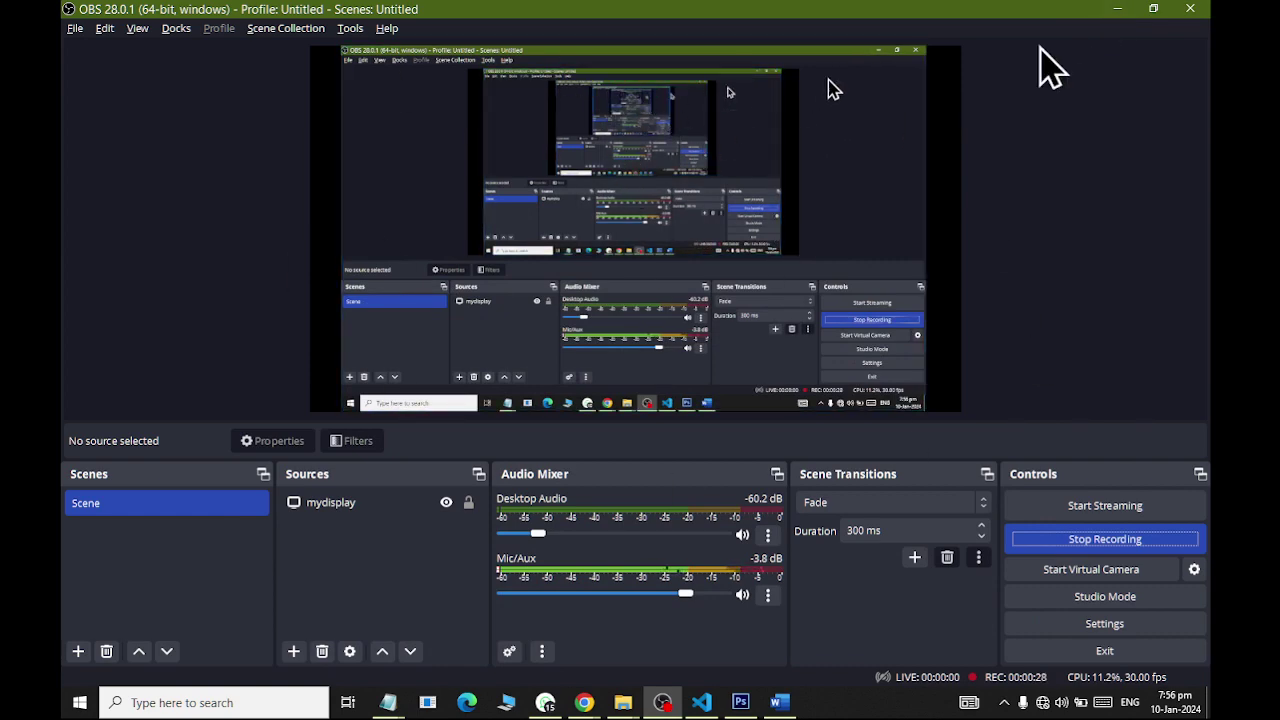
click(1118, 8)
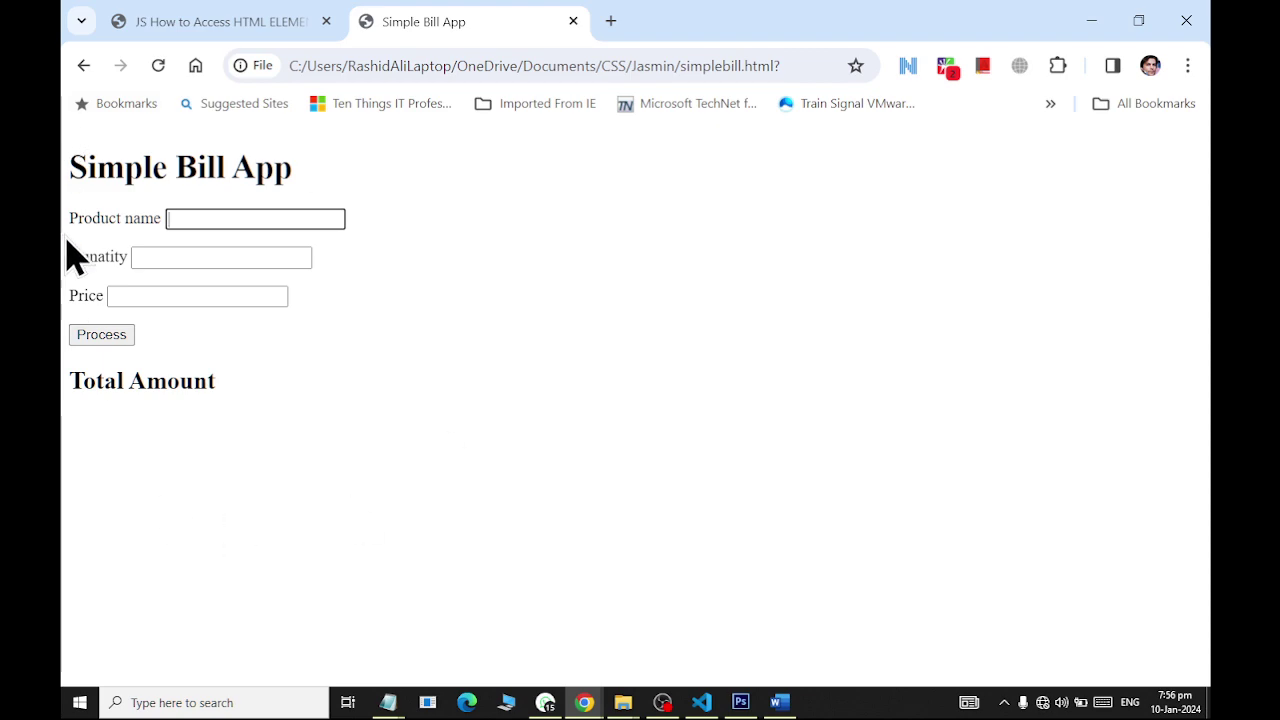
click(1091, 20)
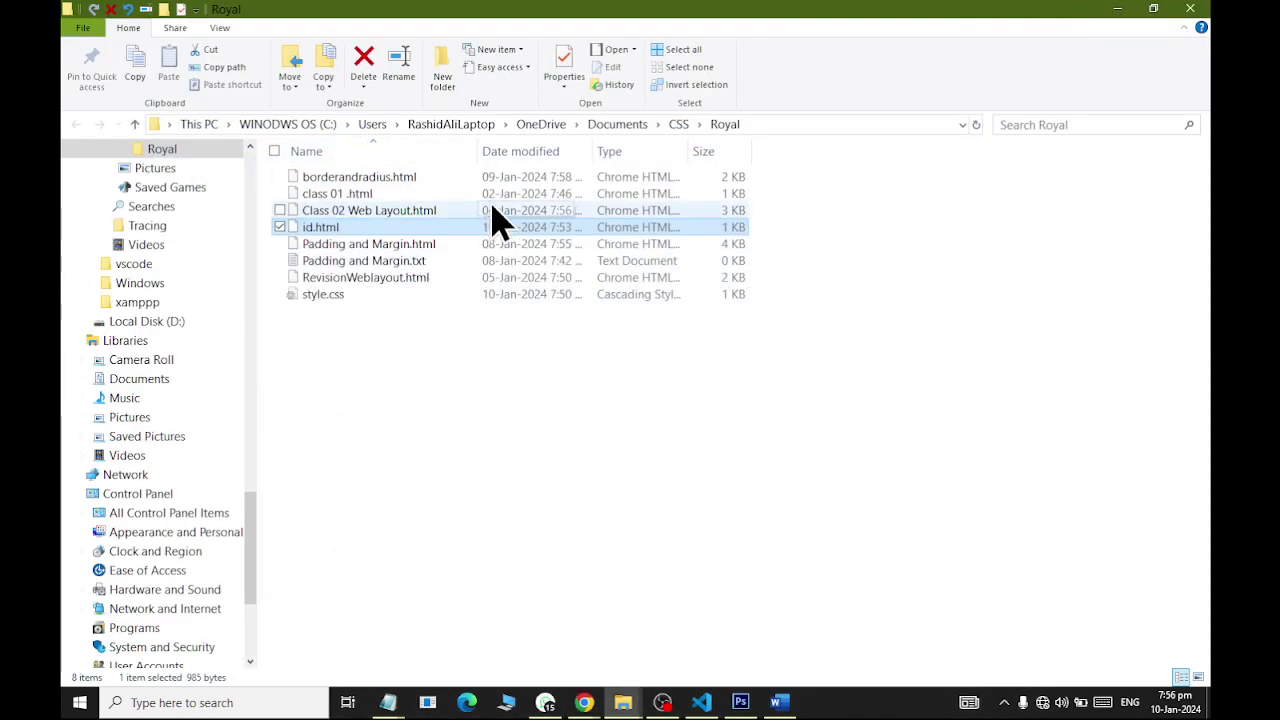
click(1118, 12)
click(1118, 20)
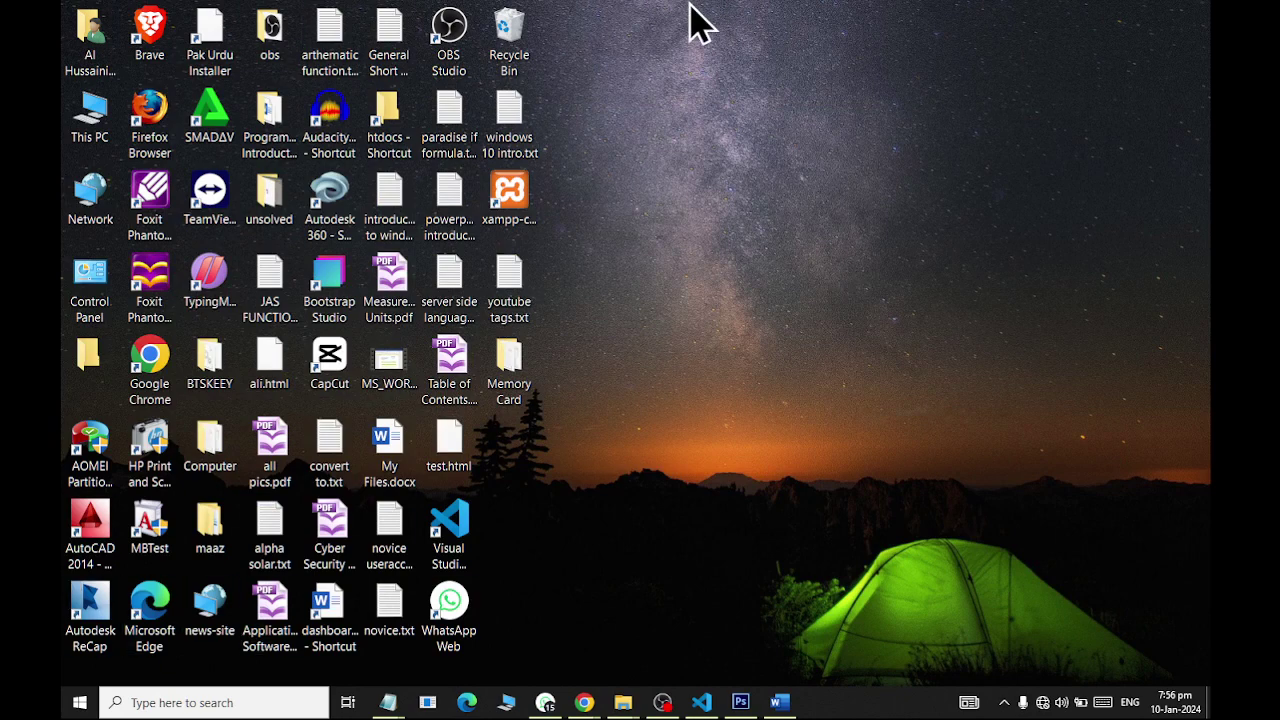
click(778, 702)
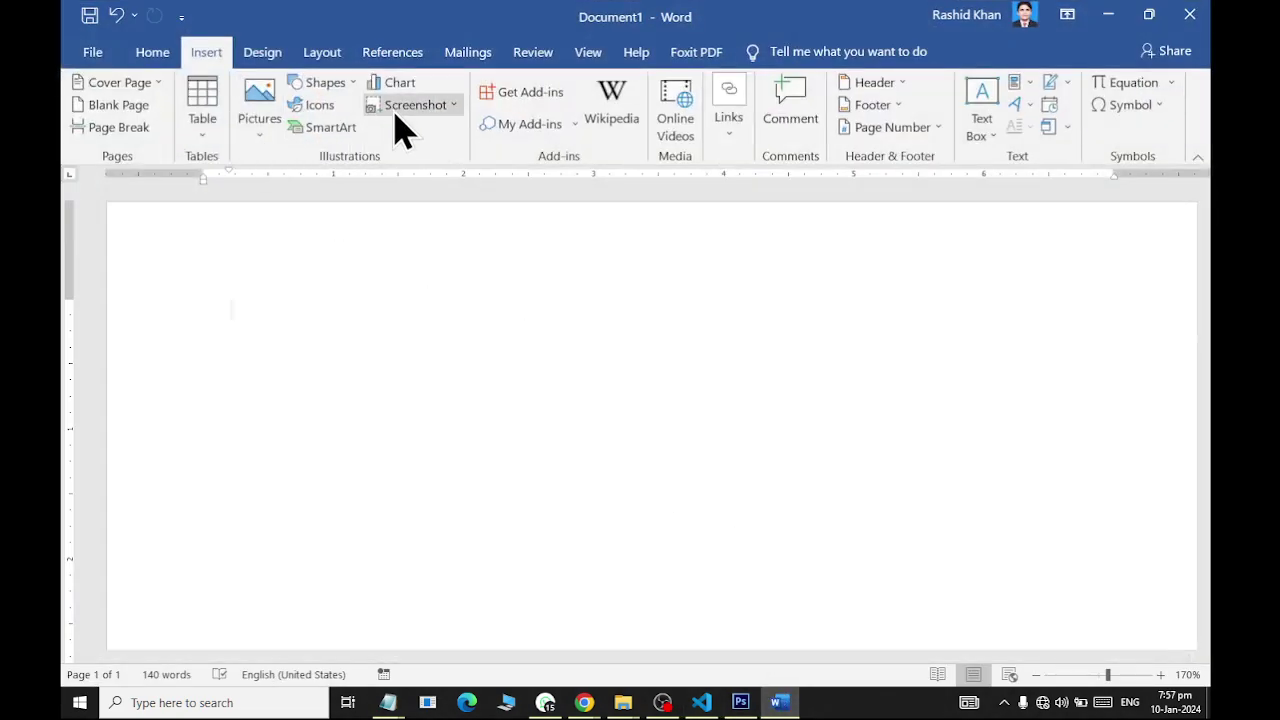
Step: Screen-clip the orange XAMPP desktop icon into Document1
click(430, 113)
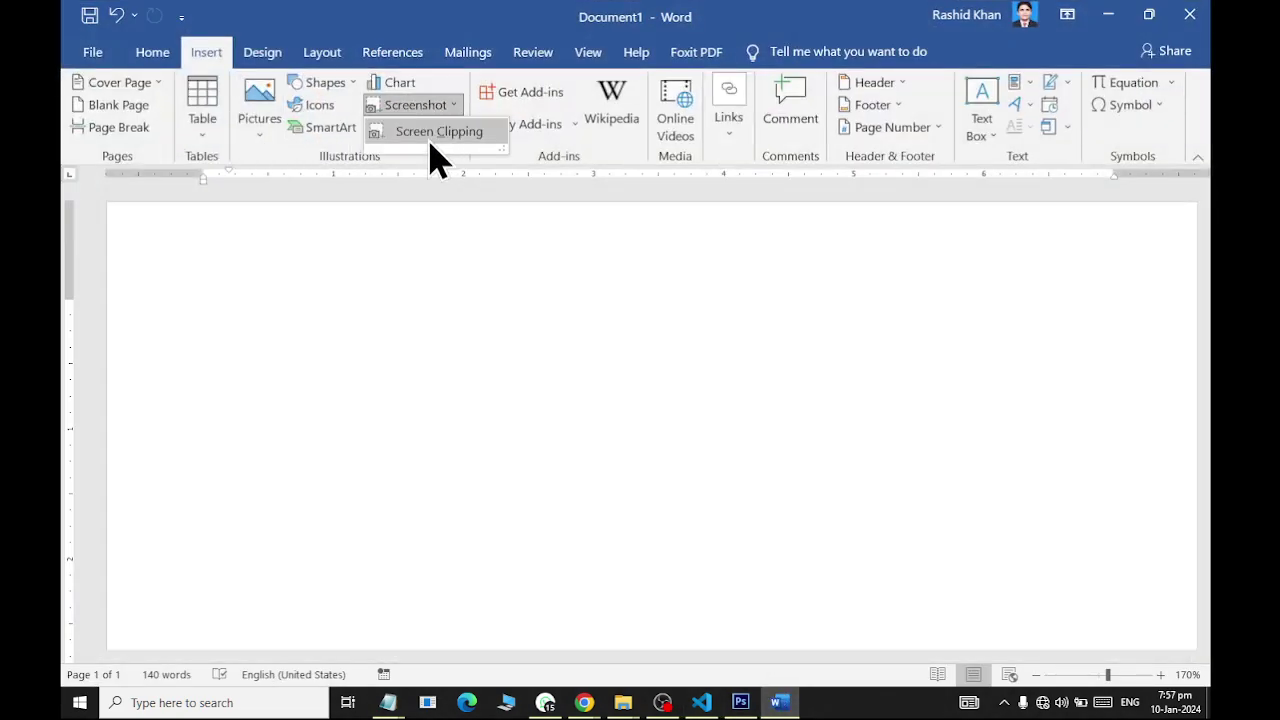
click(431, 140)
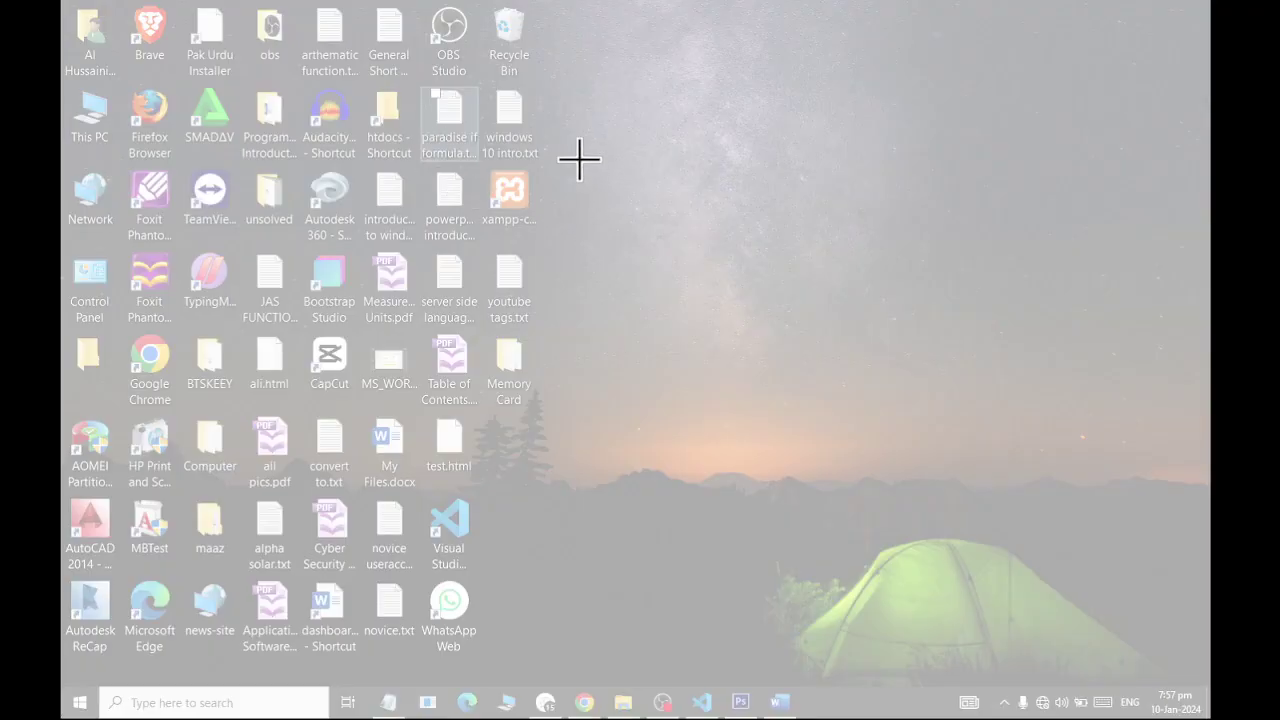
drag(576, 158, 460, 233)
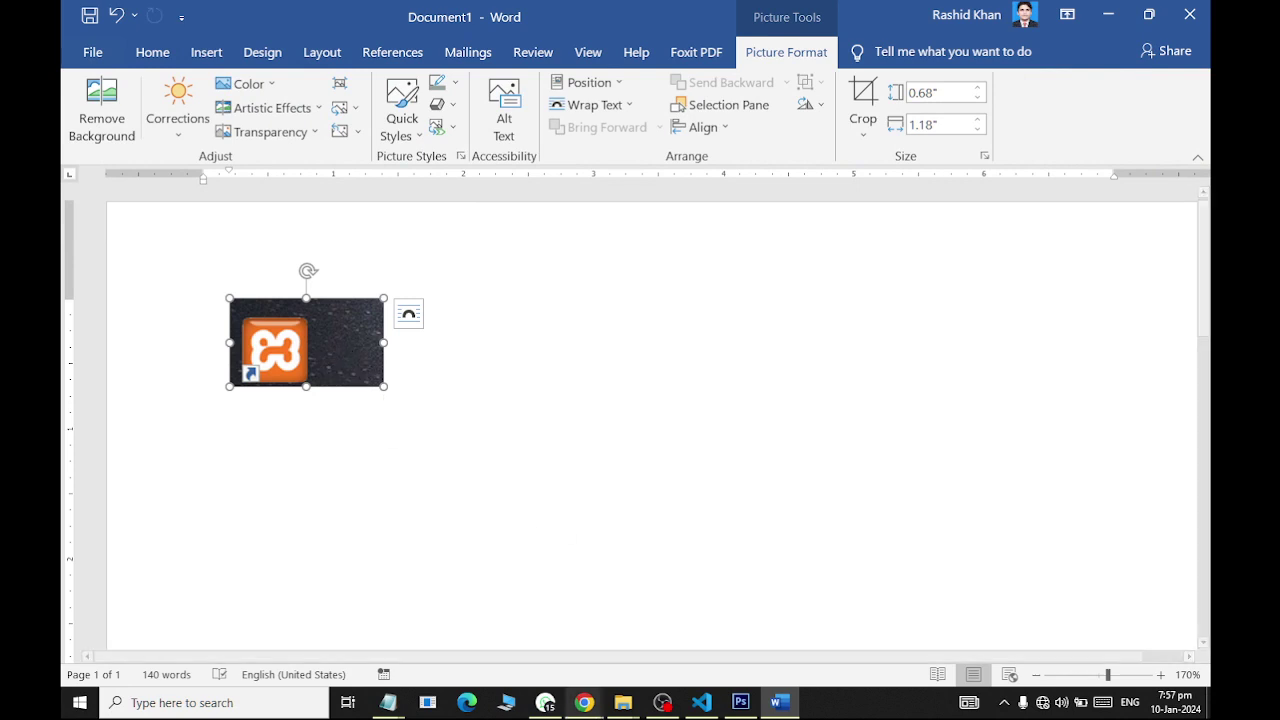
Step: Insert a full-window screenshot of VS Code showing id.html into Document1
click(703, 704)
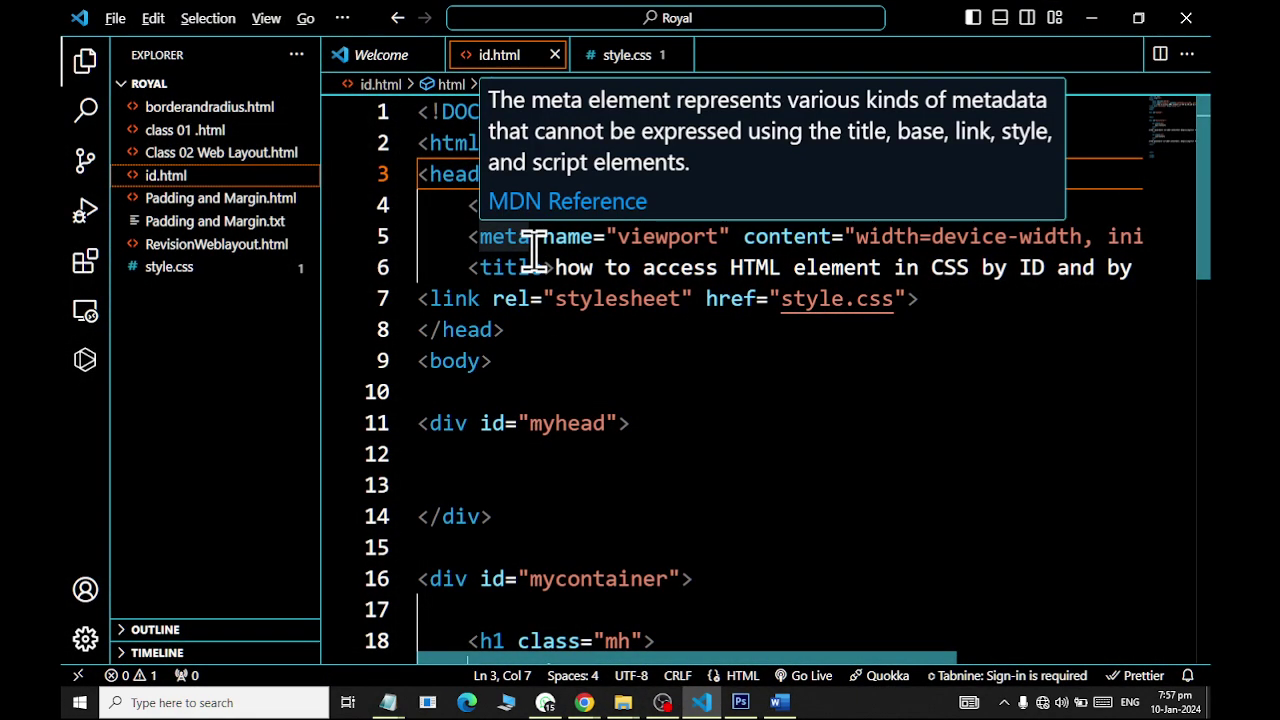
click(779, 703)
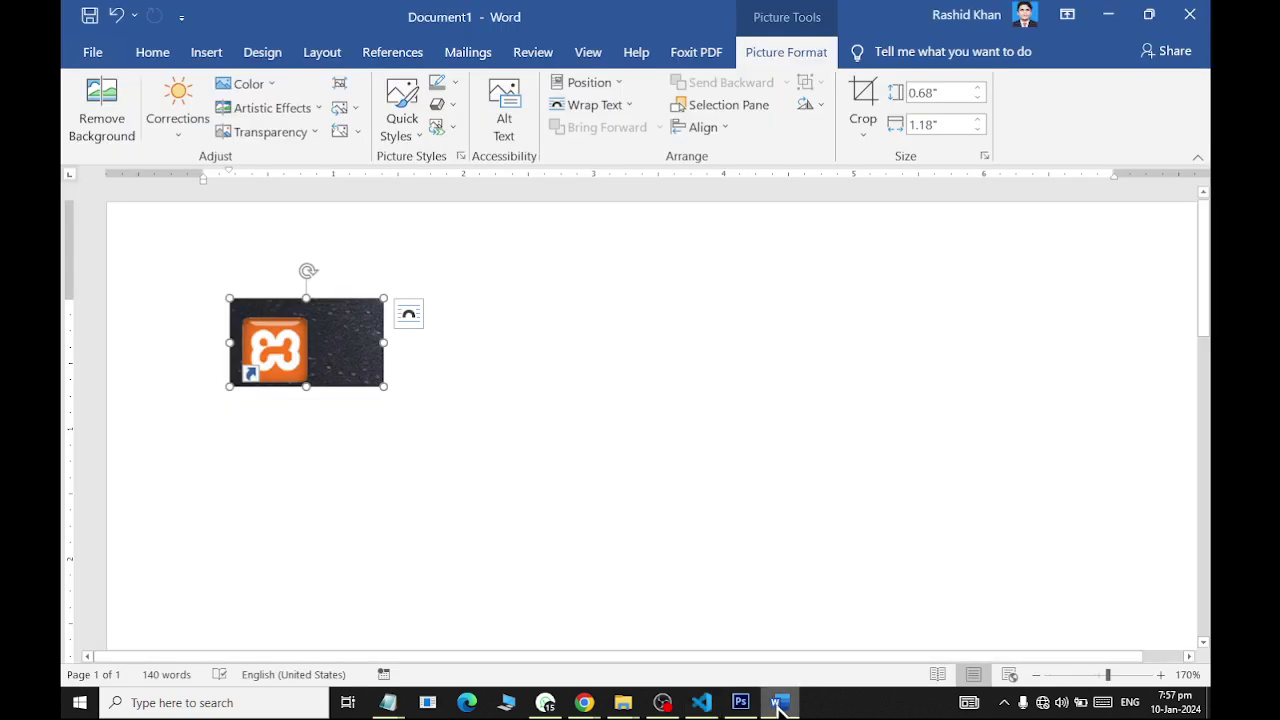
click(208, 54)
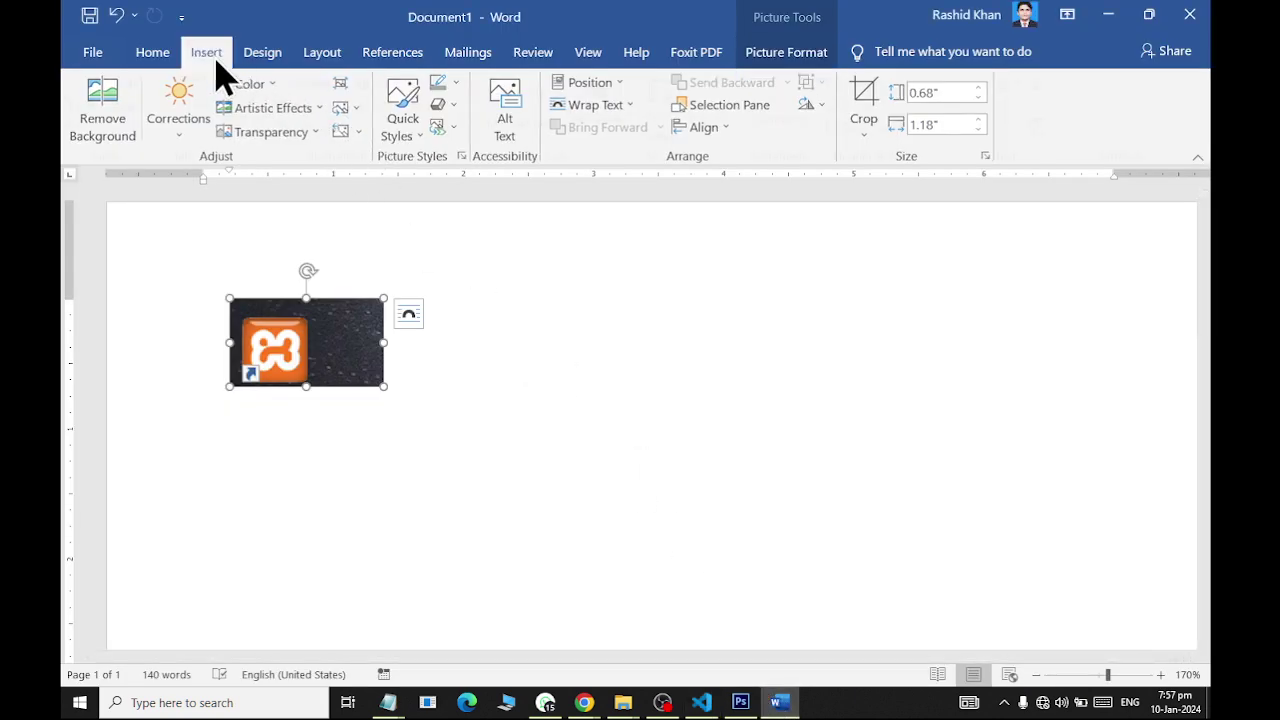
click(447, 106)
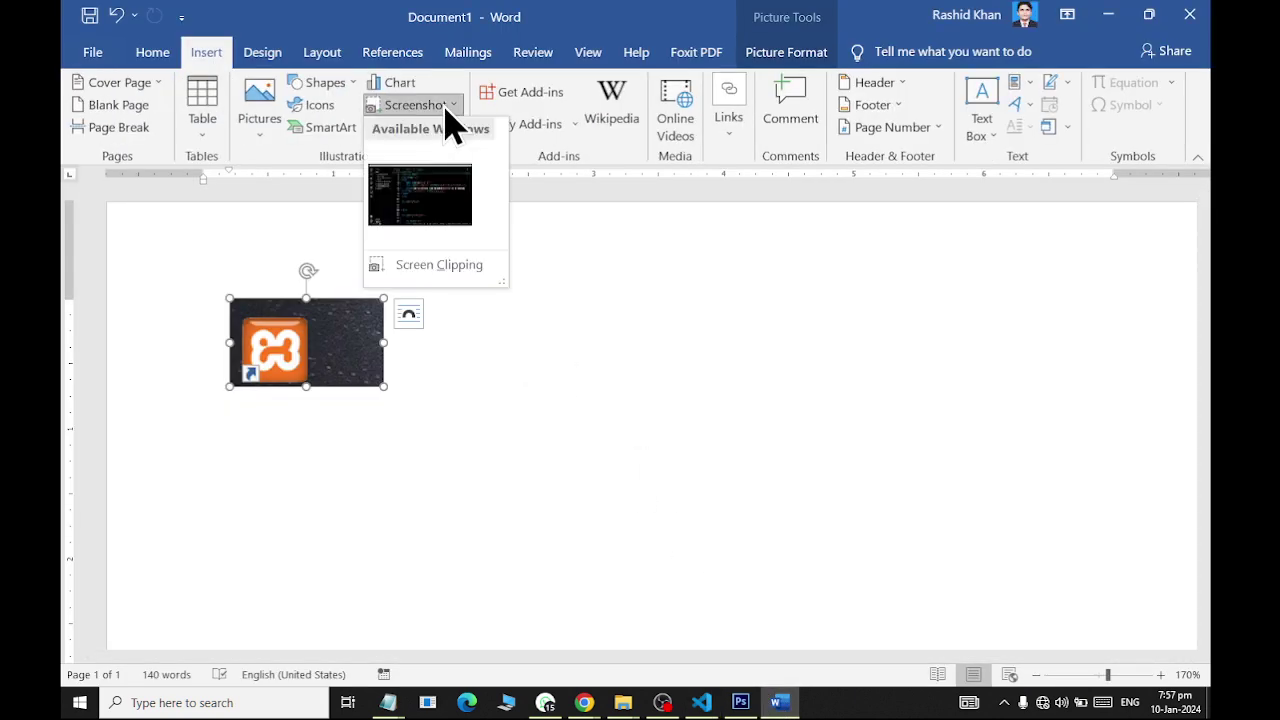
click(437, 237)
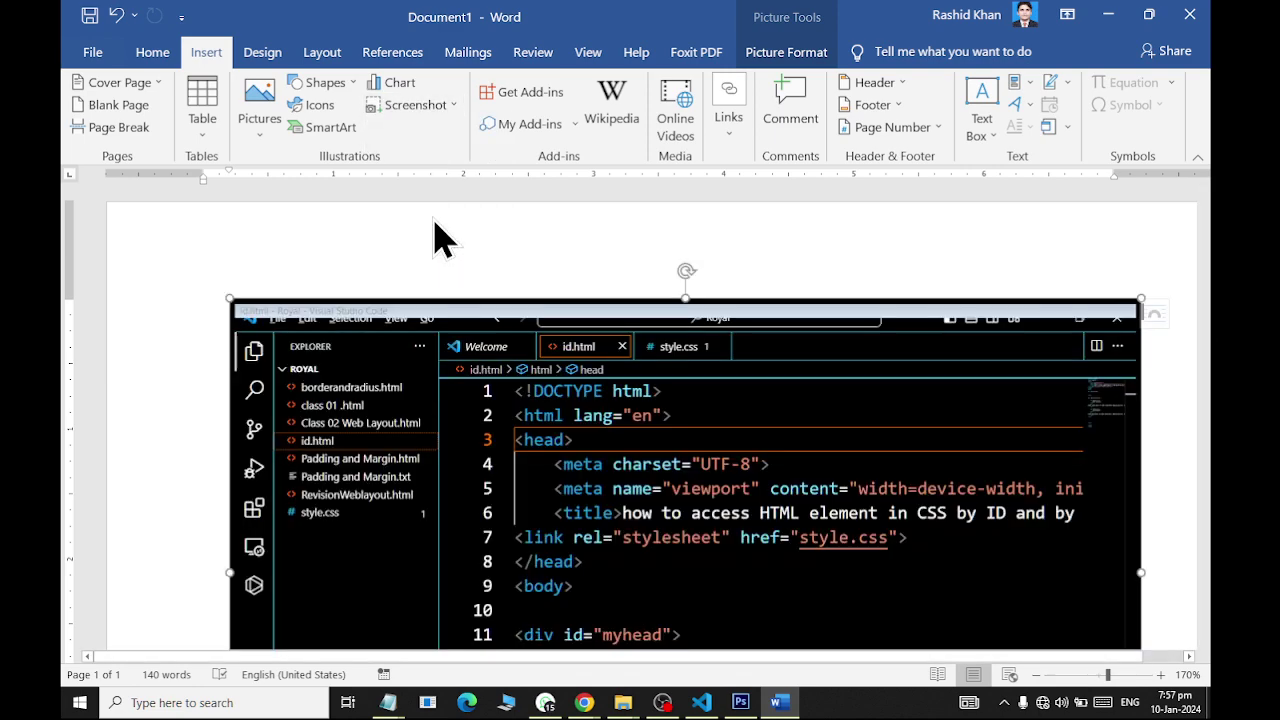
scroll(528, 414, down, 5)
scroll(520, 420, up, 2)
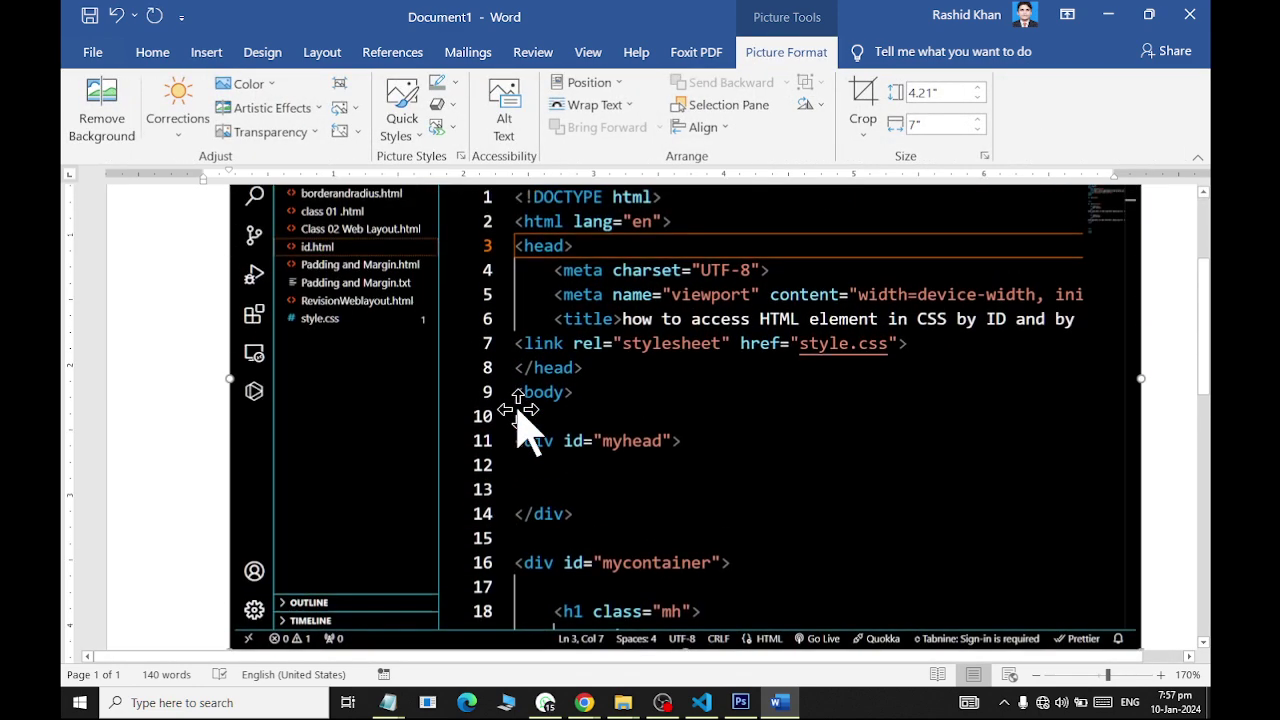
scroll(520, 420, up, 3)
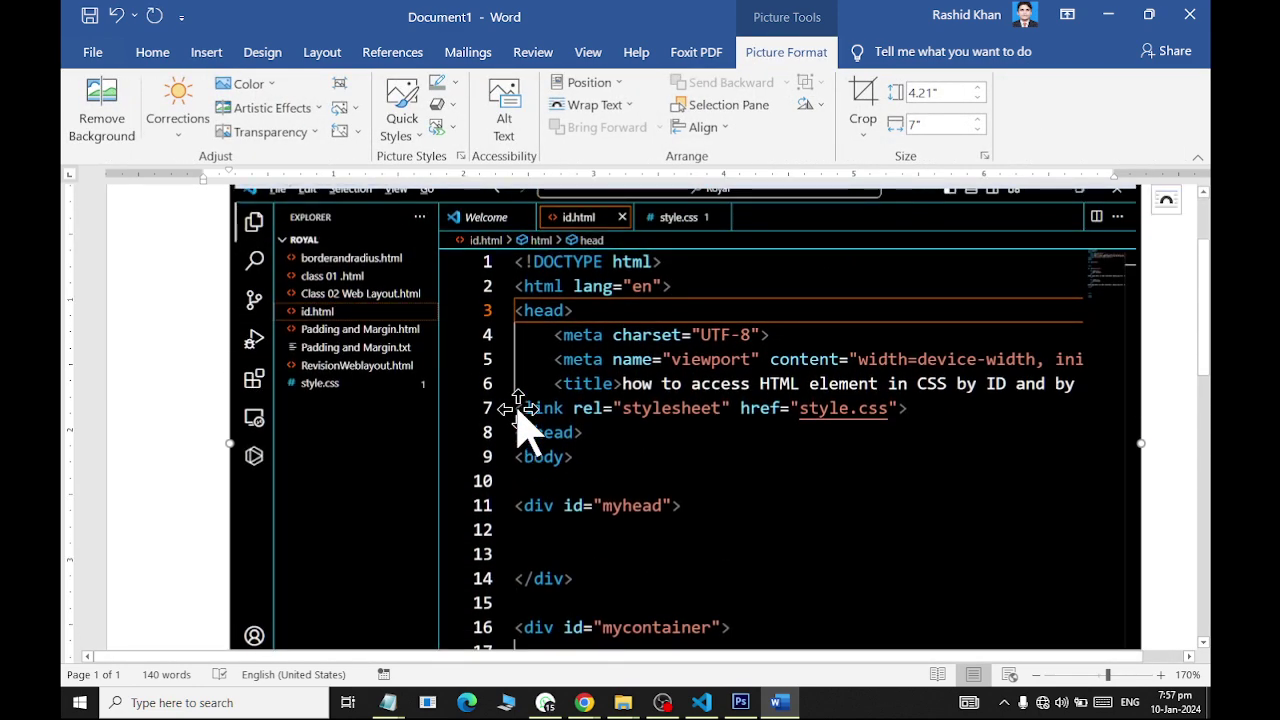
click(200, 55)
Step: Screen-clip the head section of the id.html code into the document, then delete that picture
click(405, 105)
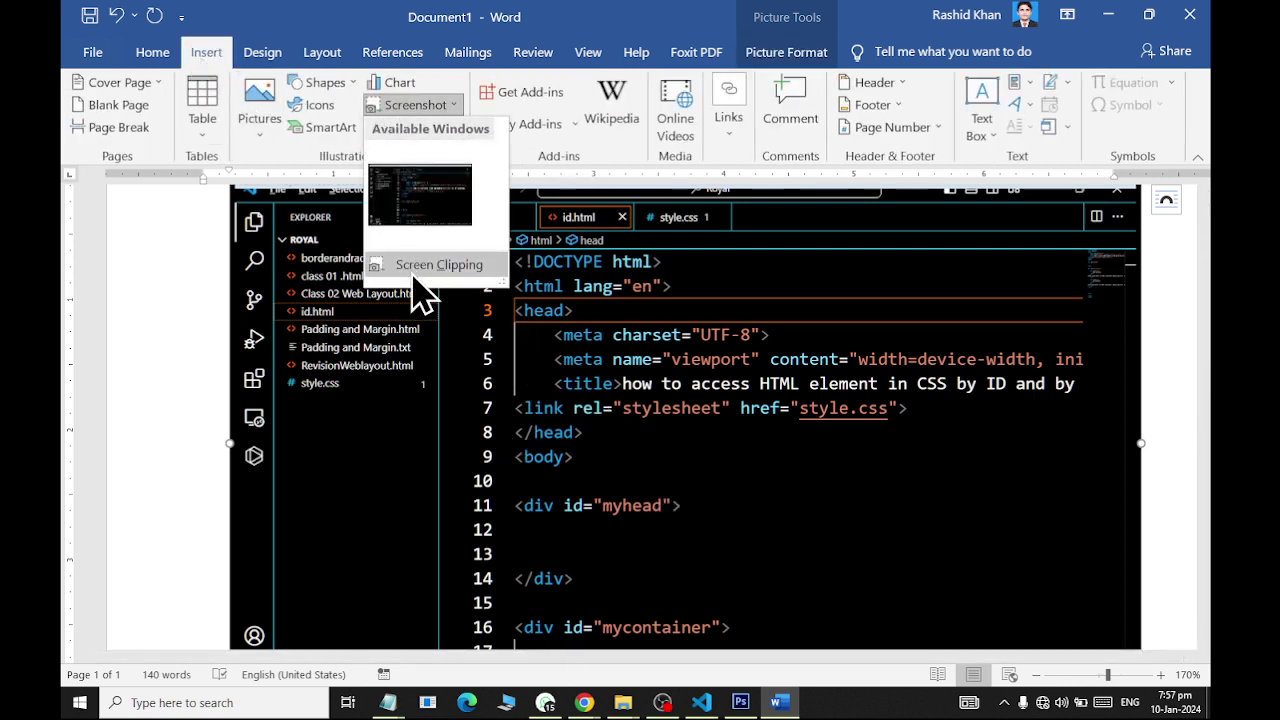
click(416, 274)
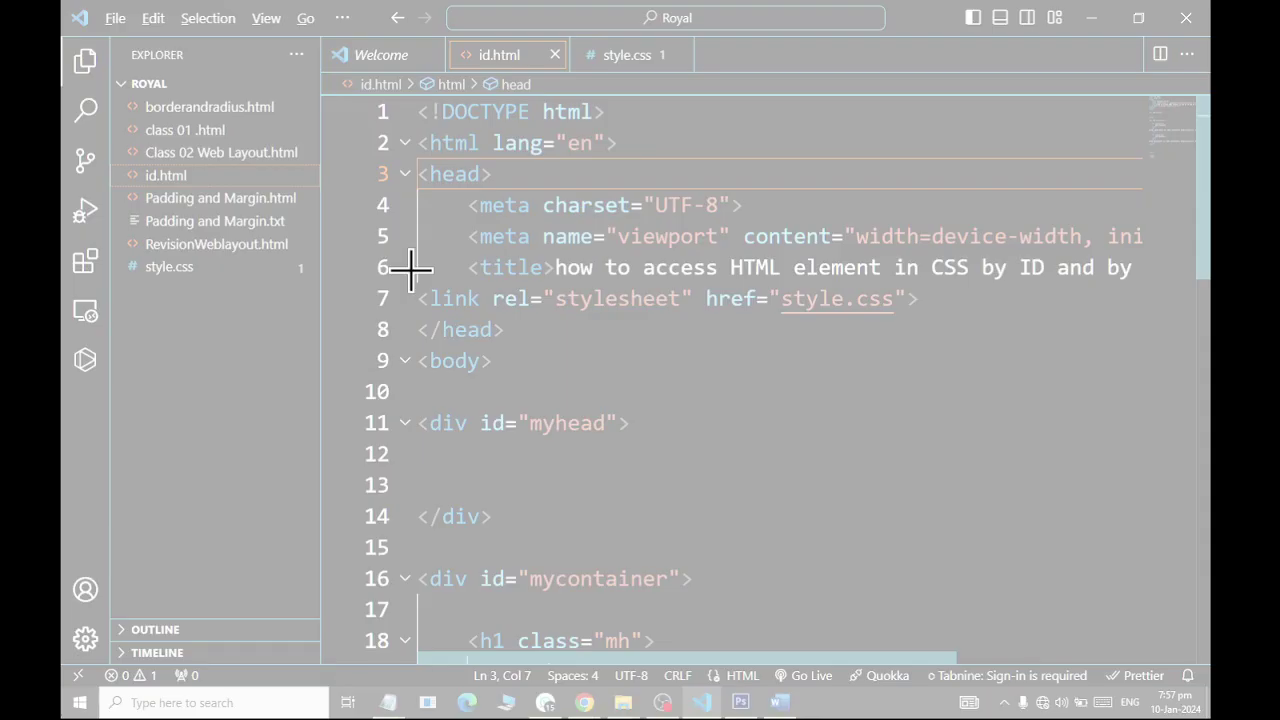
mouse_move(398, 152)
mouse_down()
mouse_move(982, 265)
mouse_move(1166, 388)
mouse_up()
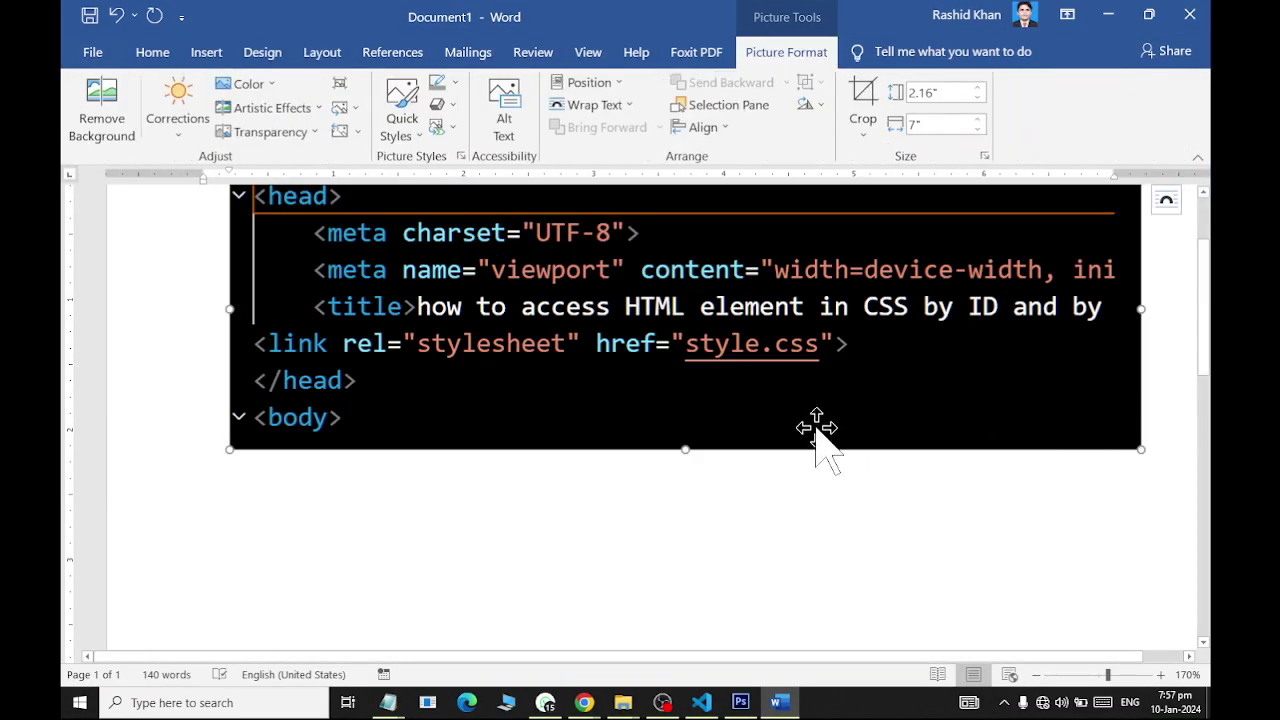
scroll(588, 496, up, 2)
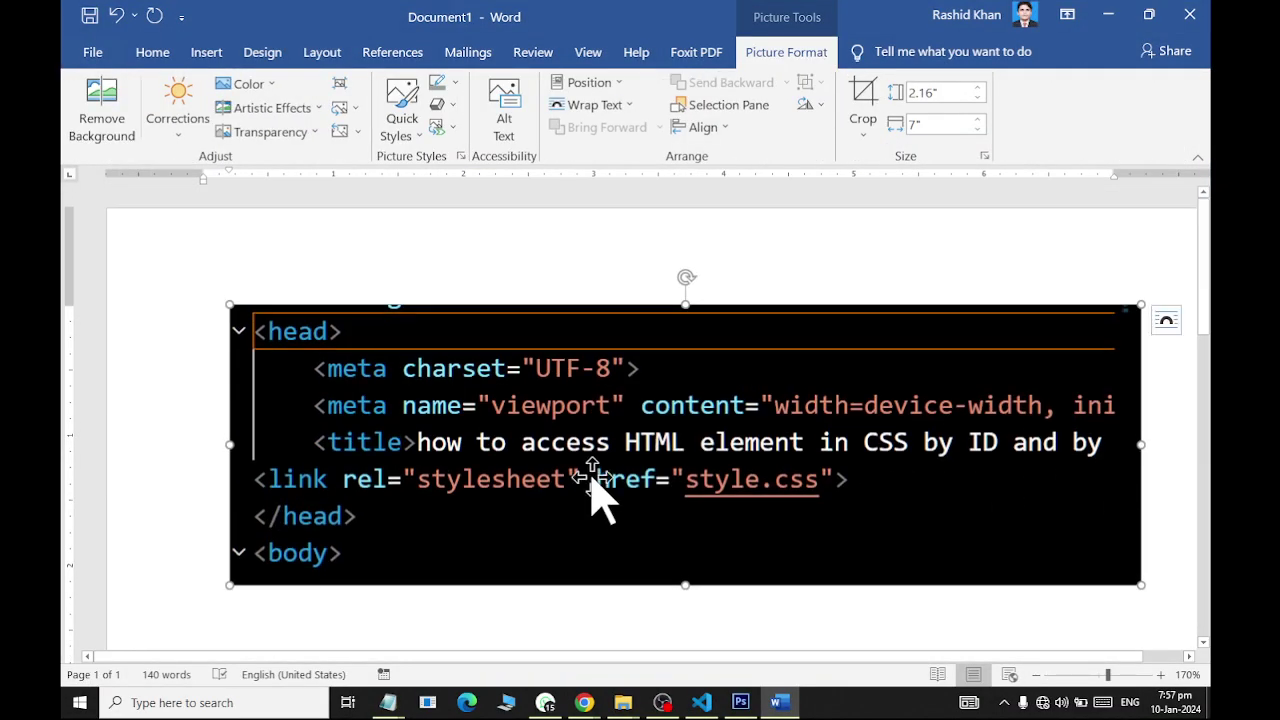
key(Delete)
Step: Show the Insert tab's Links dropdown while the page is empty
click(214, 62)
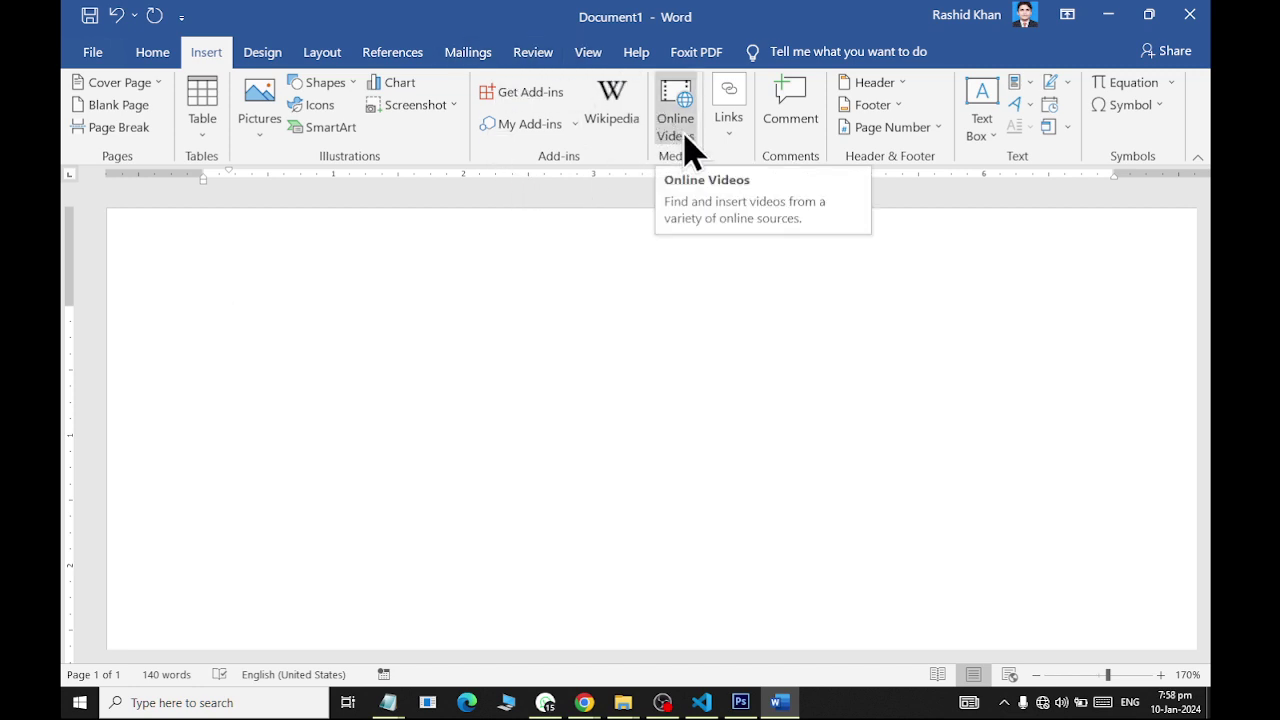
click(729, 135)
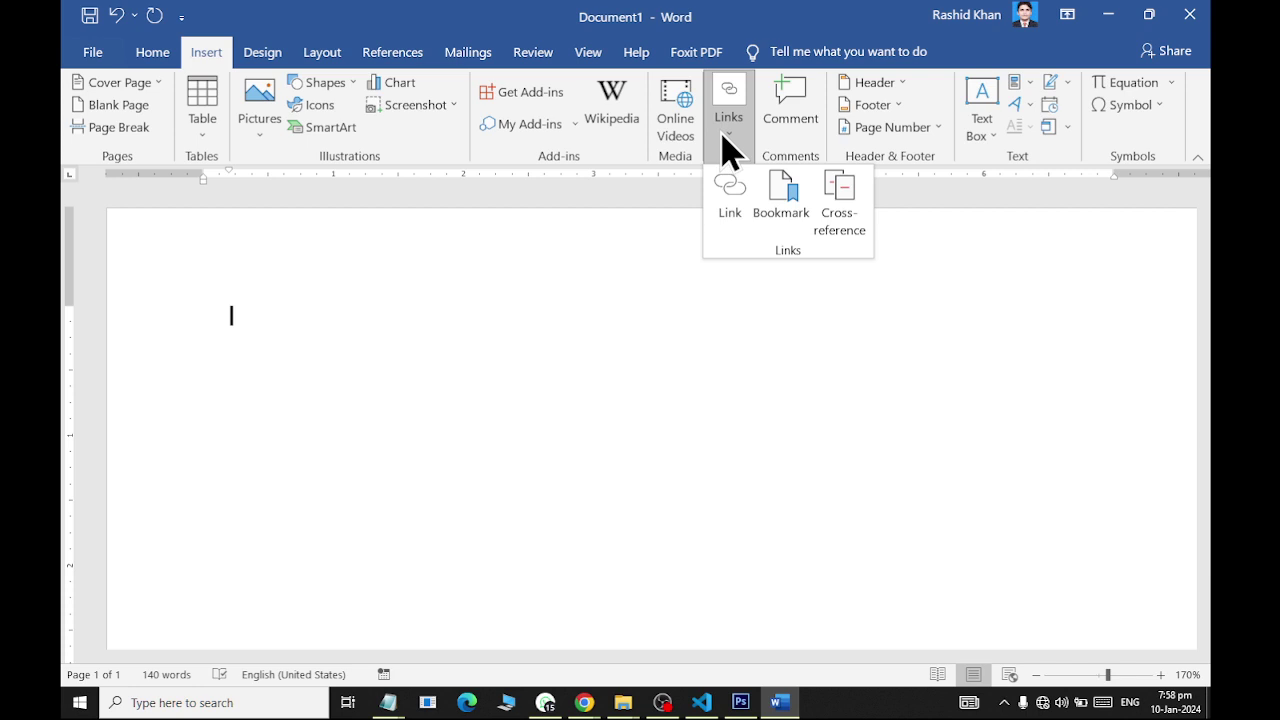
Step: Type 'LINK | Hyper Link' at the top of the page, briefly selecting 'Hyper Link'
click(376, 302)
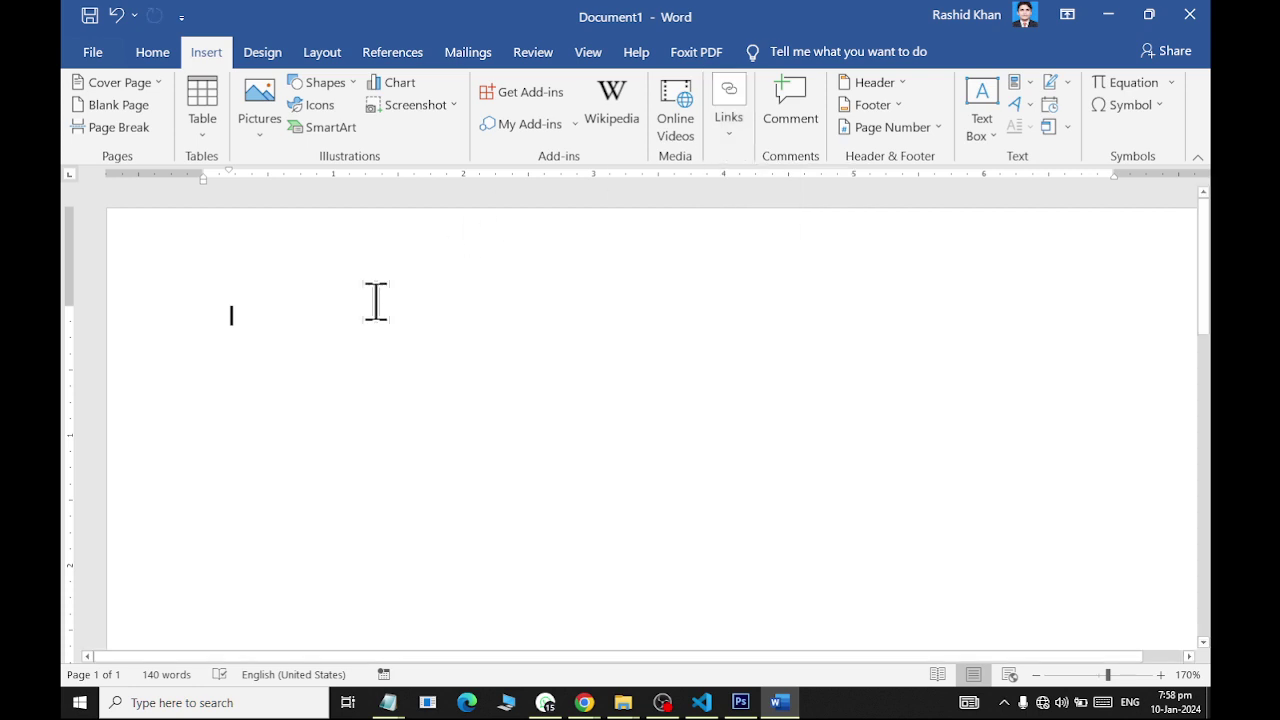
text(LINK)
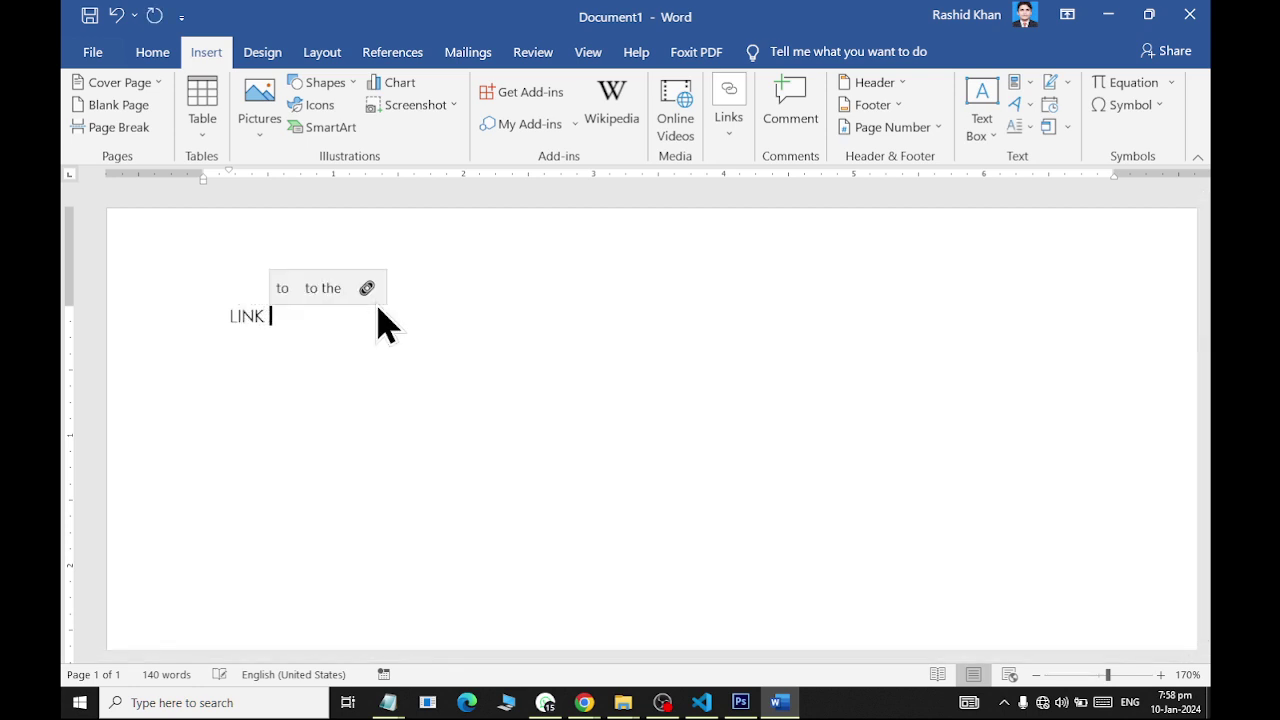
text( | )
text(Hyper L)
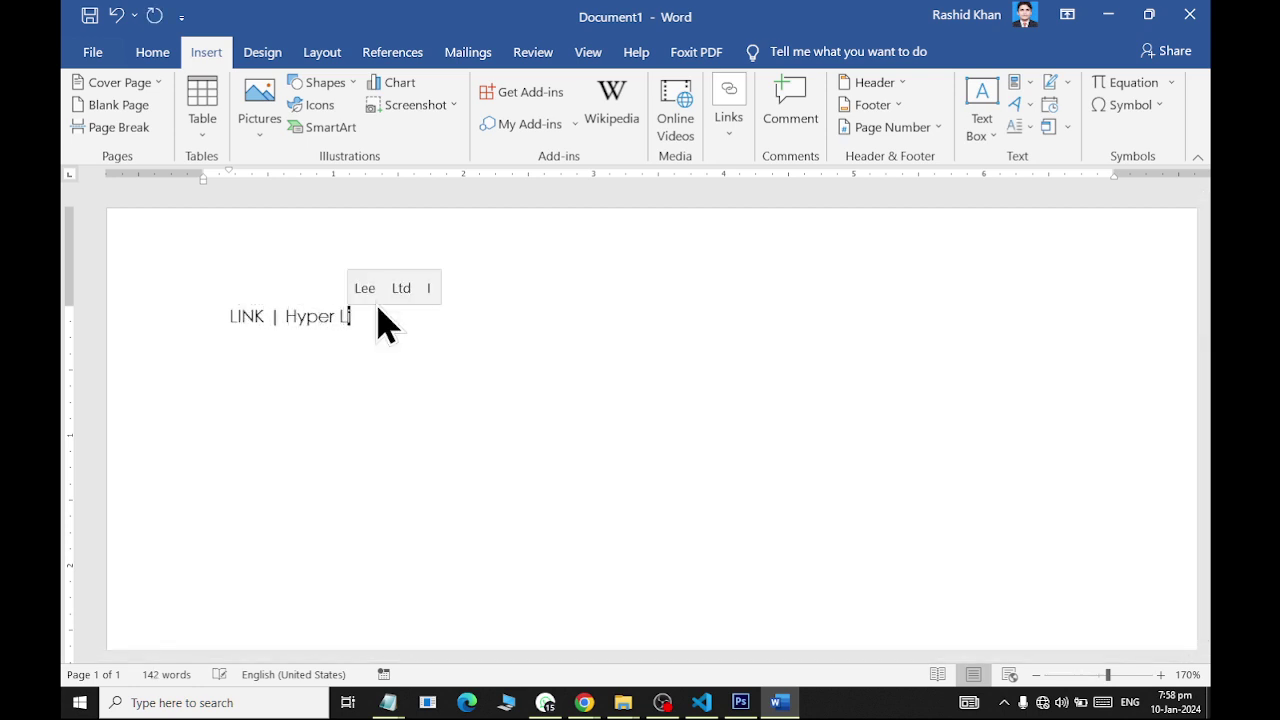
text(ink)
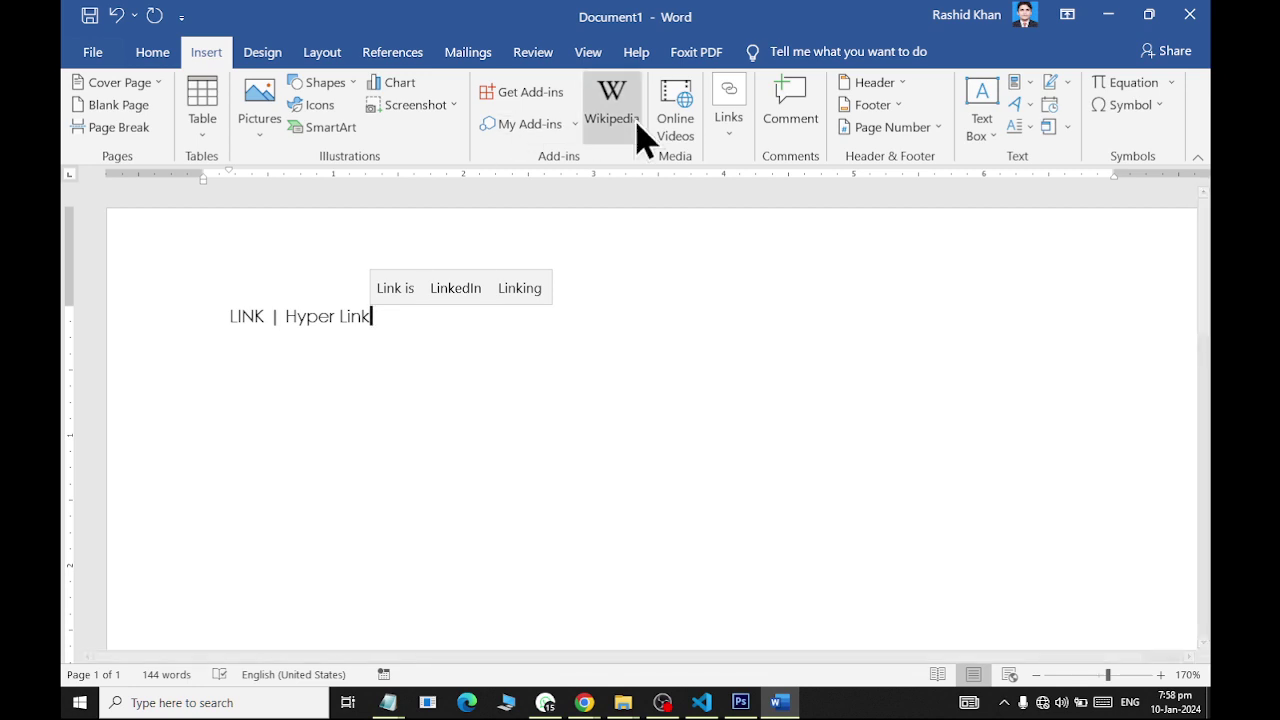
click(727, 135)
click(447, 298)
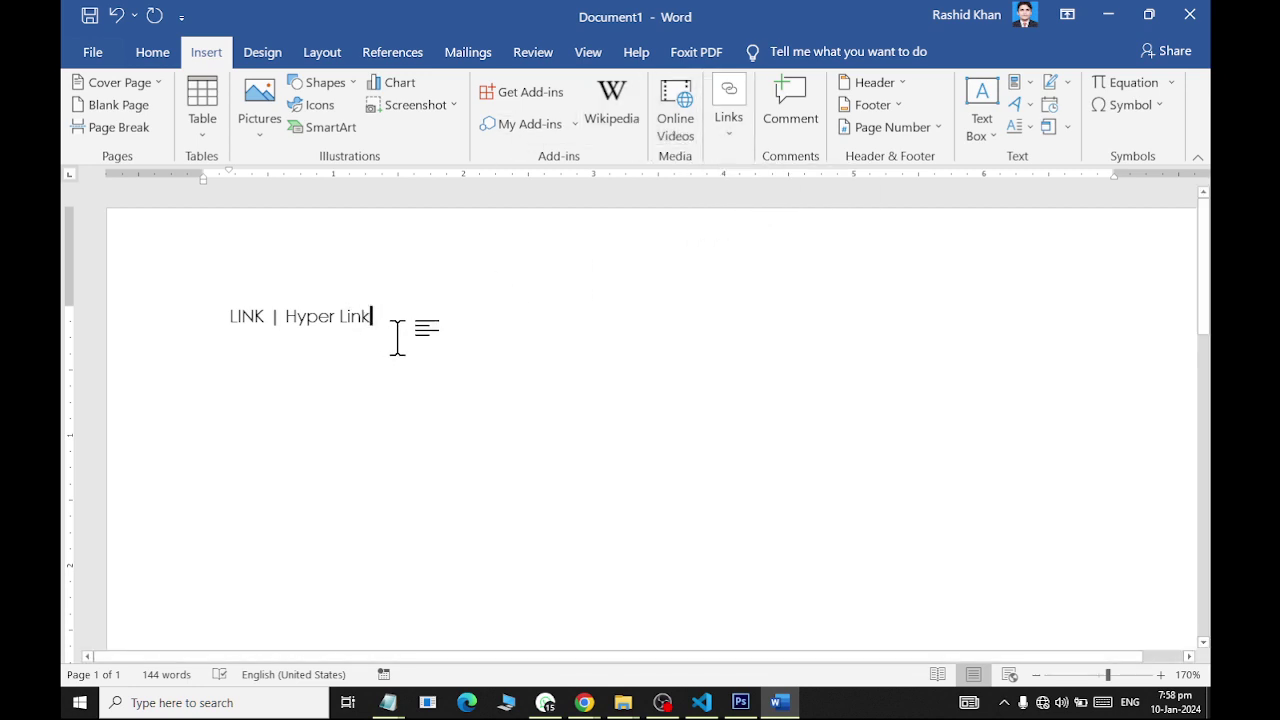
drag(351, 318, 278, 318)
click(453, 320)
Step: Type 'My Files DASH BOARD', give it the Title style, align it right, and start a new line
click(153, 304)
text(My )
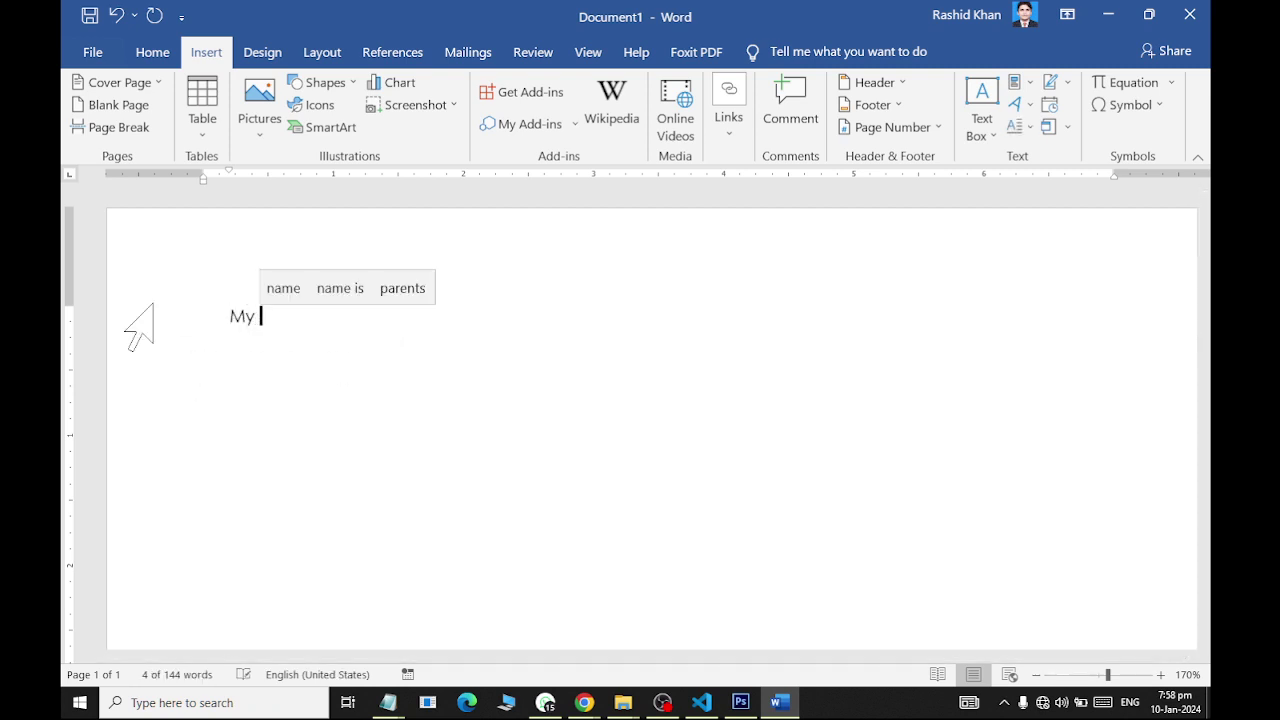
text(Files DAS)
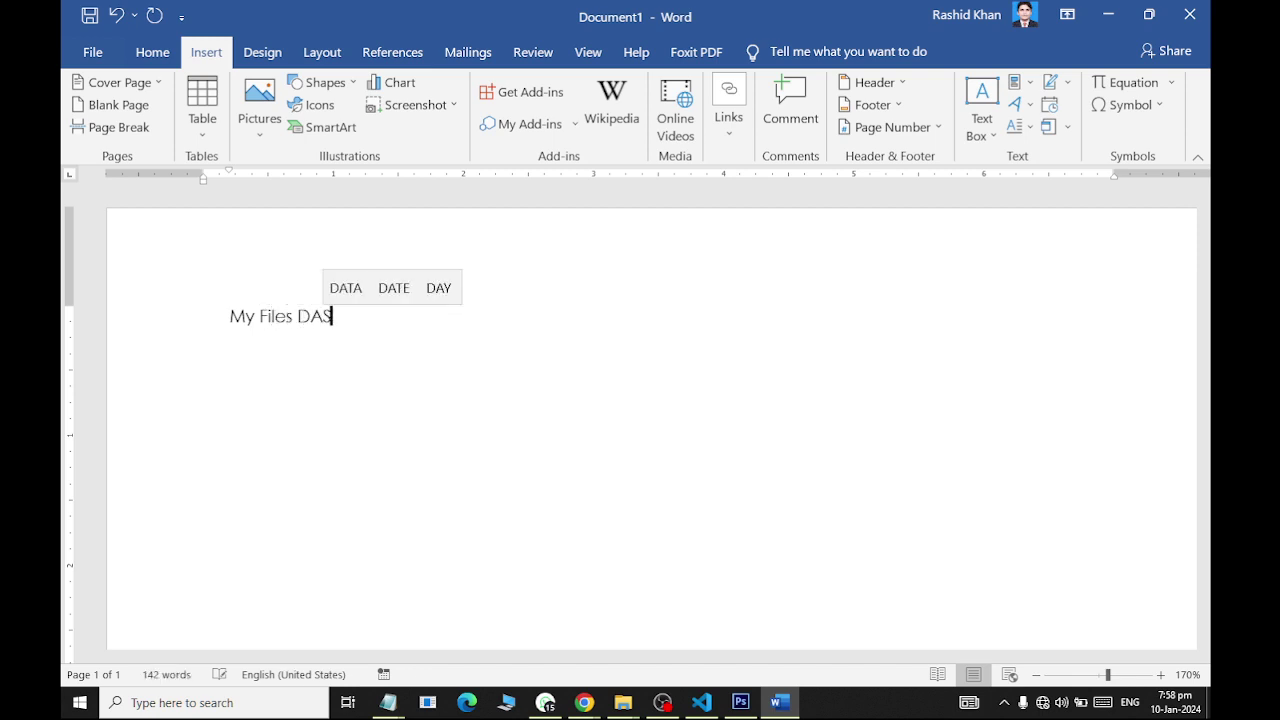
text(H BOARD)
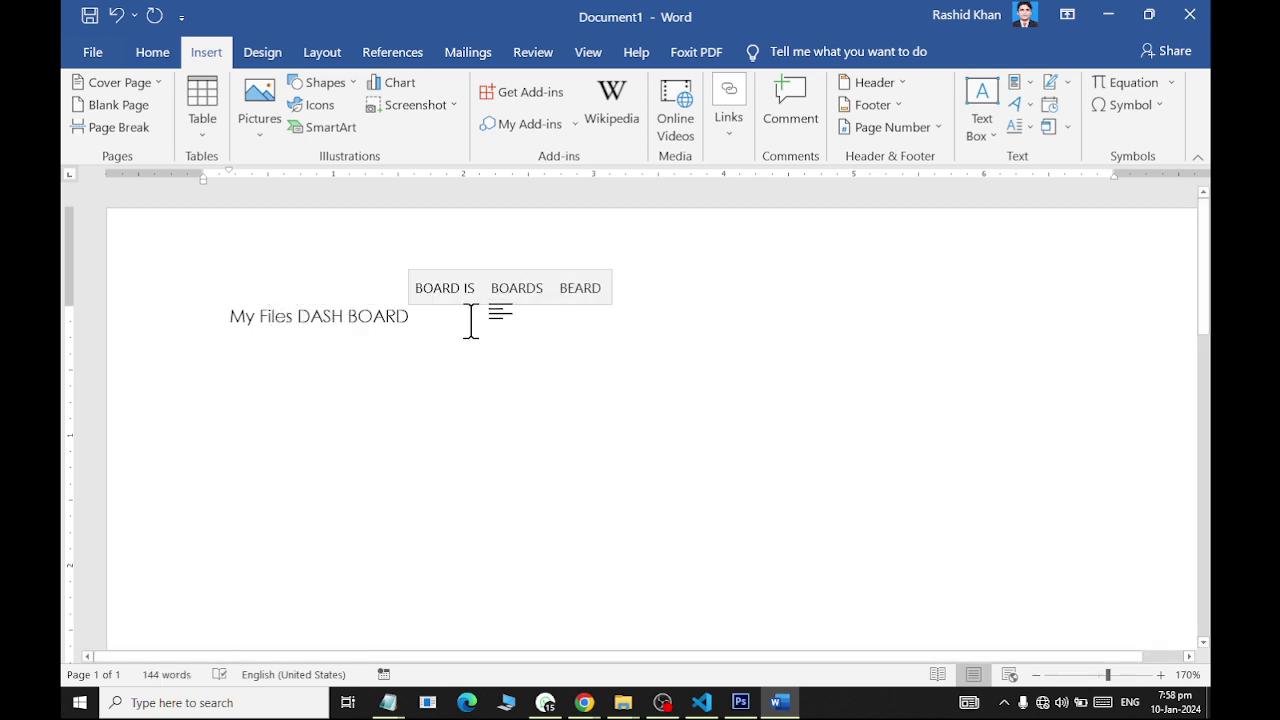
drag(471, 320, 236, 318)
click(158, 55)
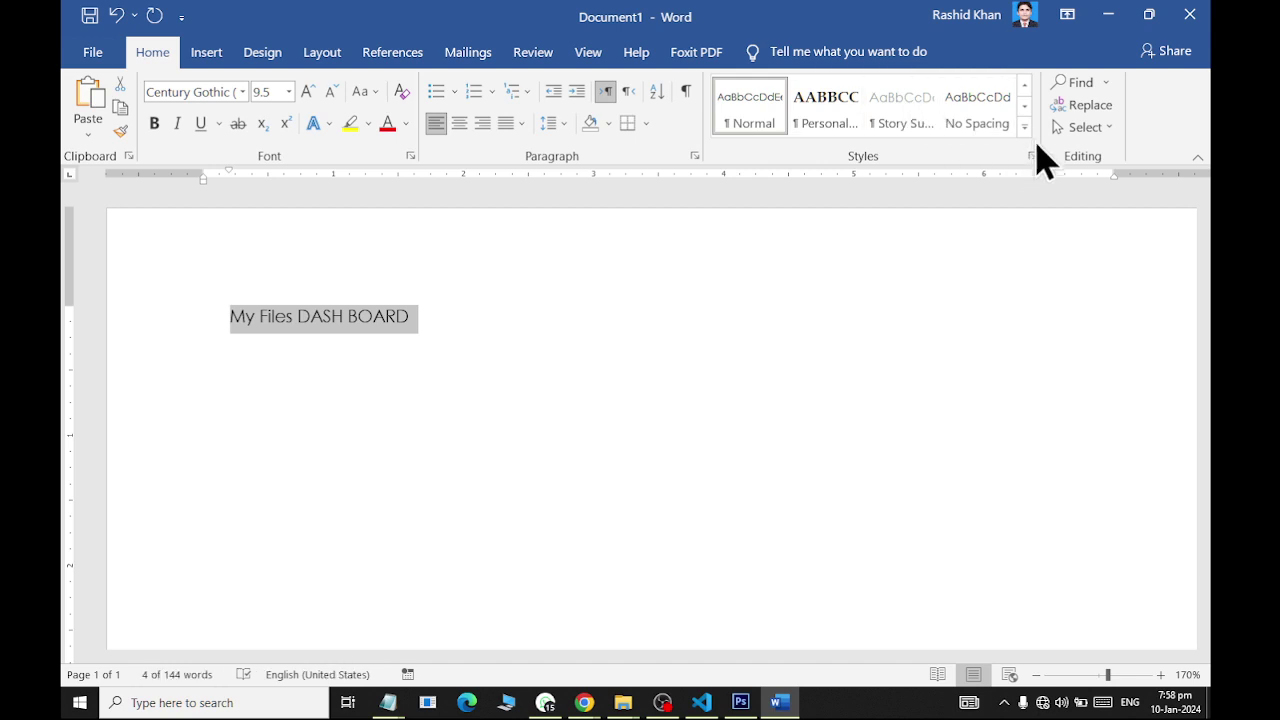
click(1024, 127)
click(903, 165)
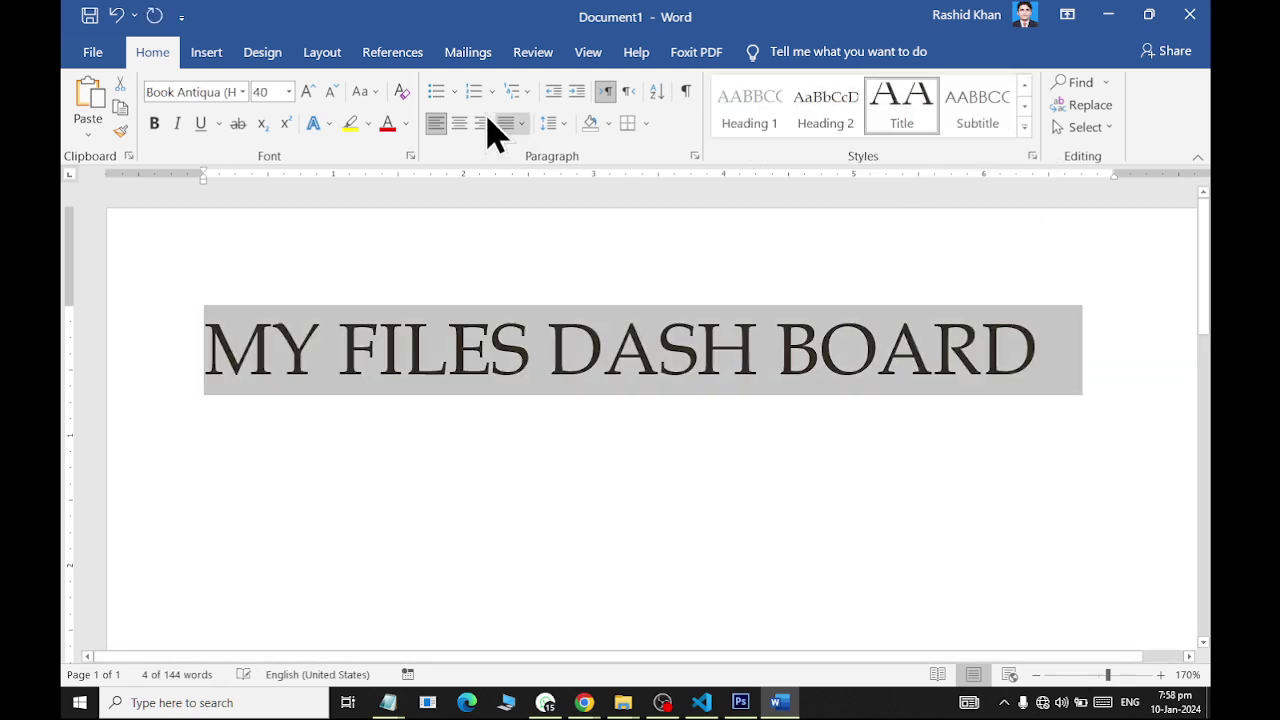
click(482, 122)
click(366, 518)
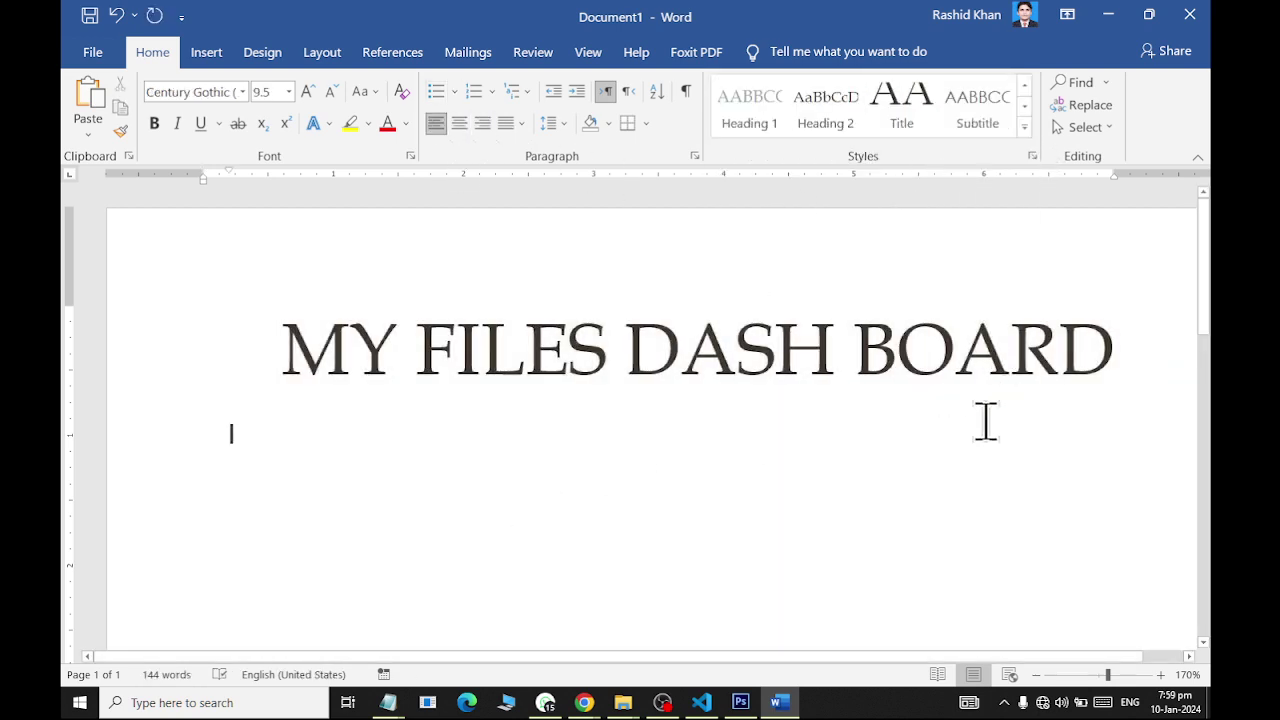
key(Return)
ctrl+scroll(409, 480, up, 5)
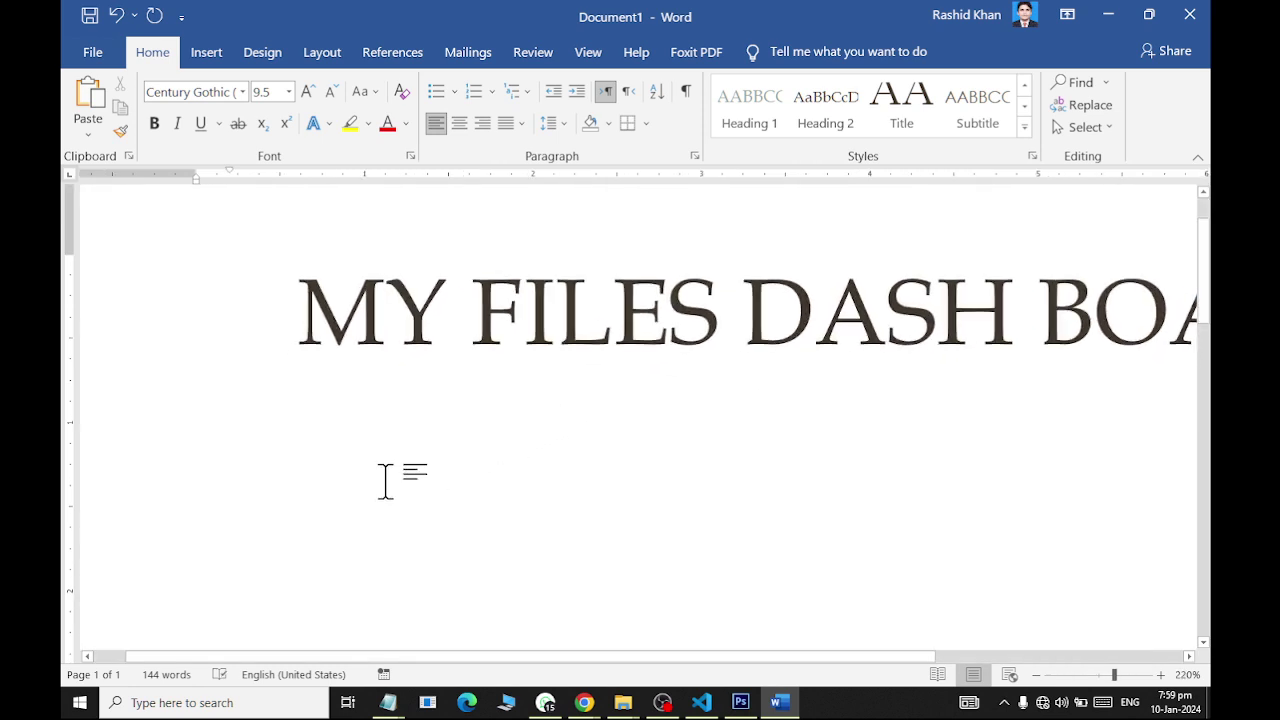
Step: Type 'My CV' under the title, fixing the 'My CCV' typo, and select it
text(My CCV)
key(BackSpace)
key(BackSpace)
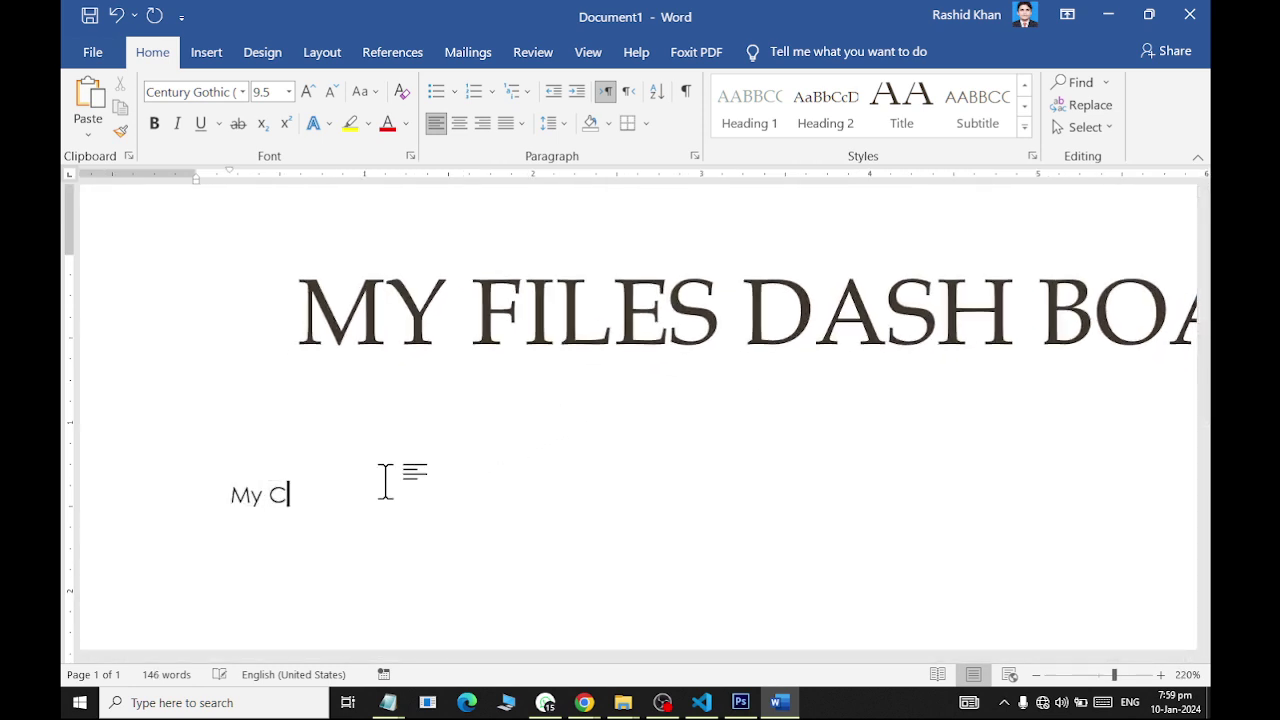
text(V)
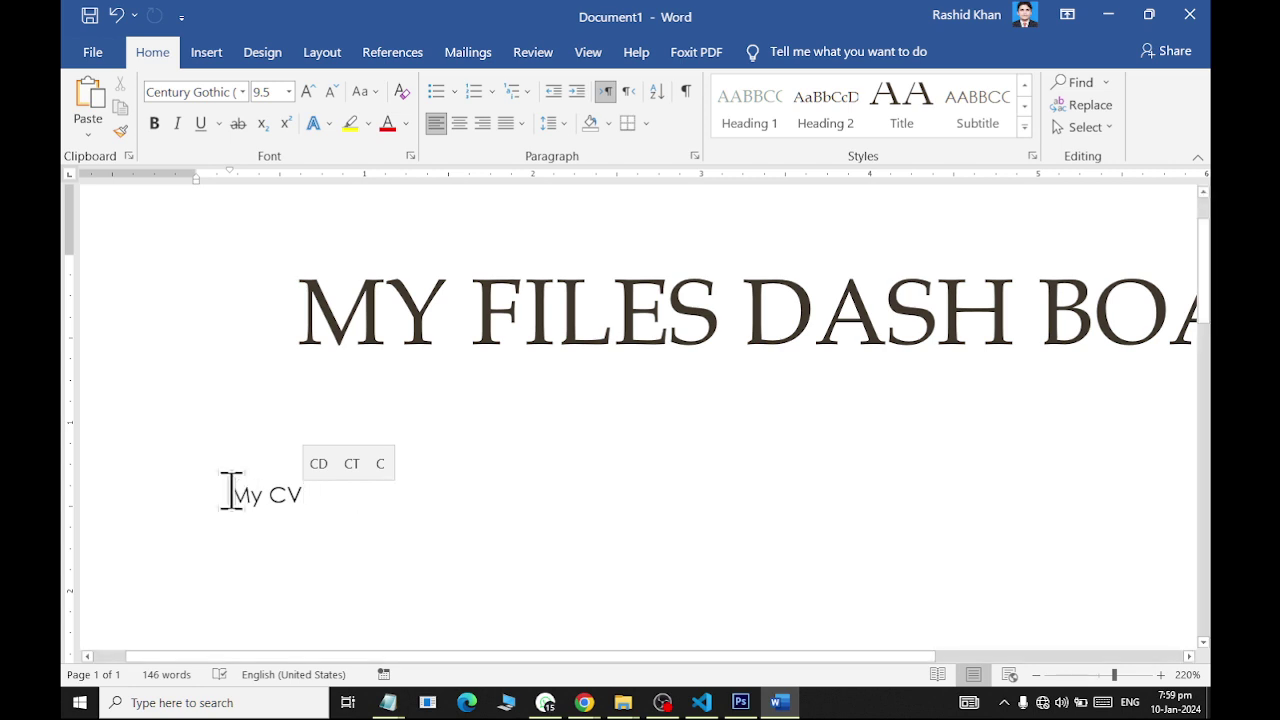
drag(229, 494, 312, 492)
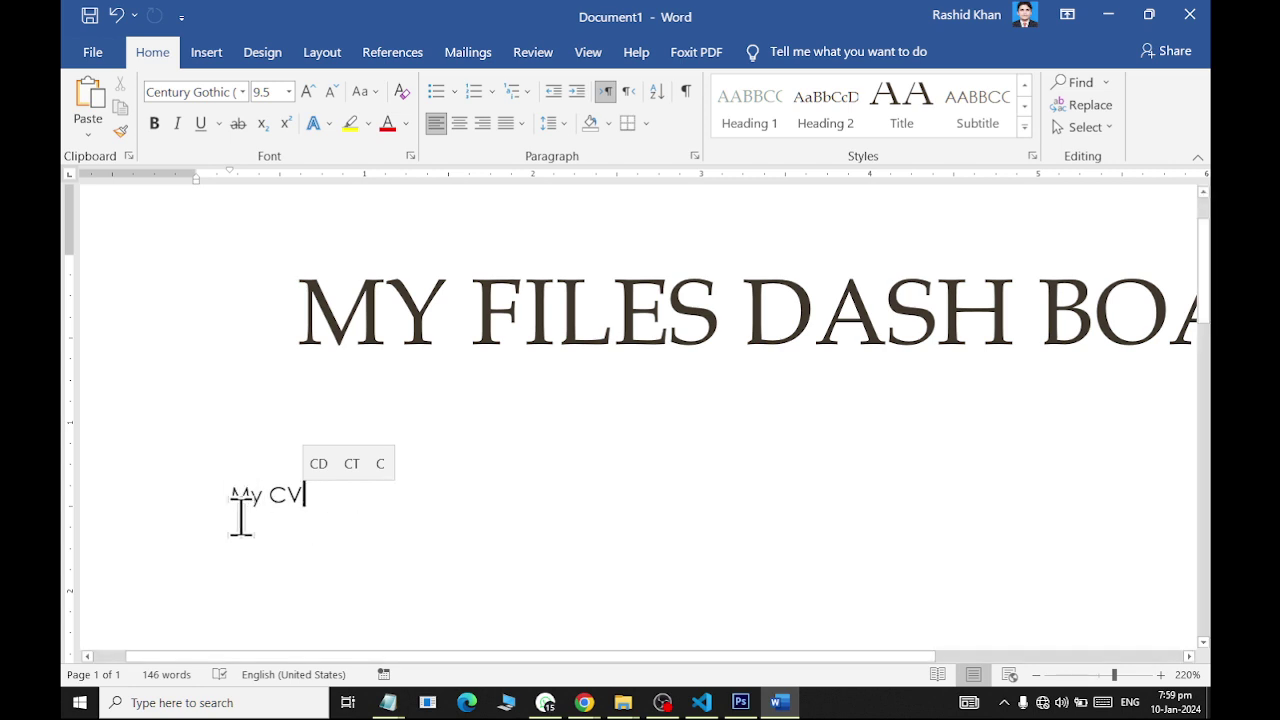
Step: Hyperlink 'My CV' to the cv 3 .docx file in the Word_Files folder
click(214, 55)
click(737, 152)
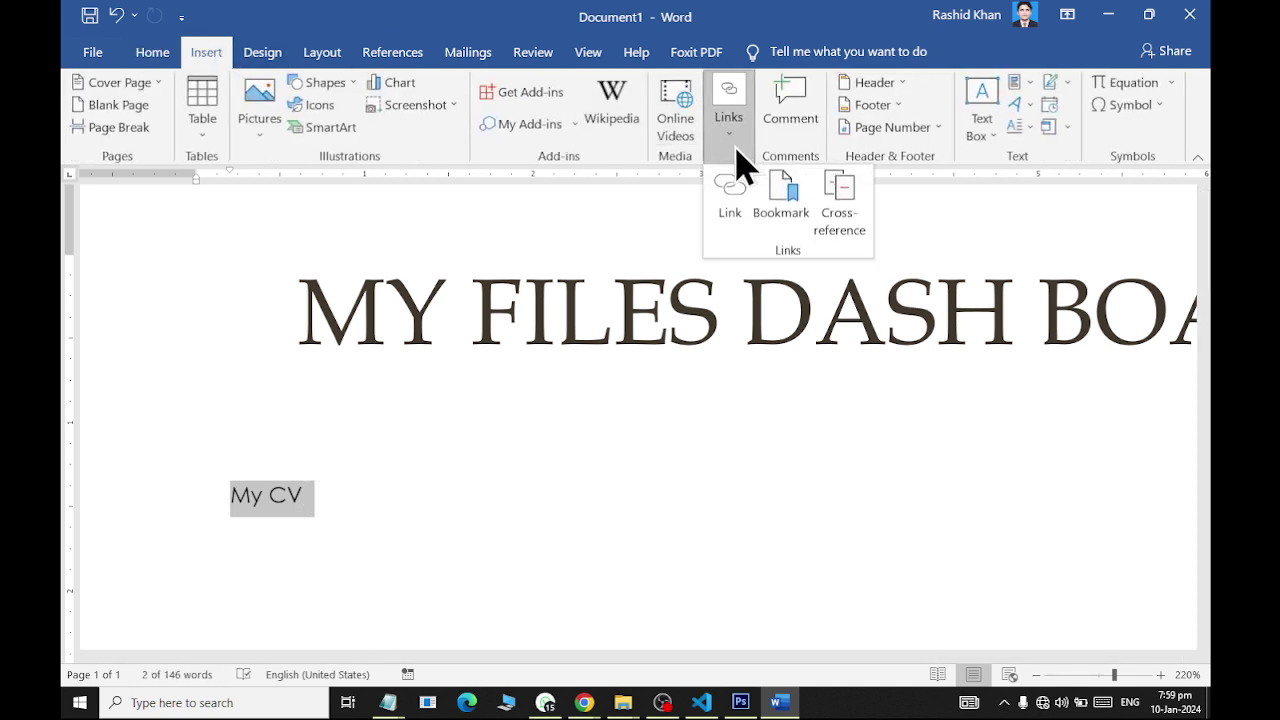
click(726, 210)
click(683, 419)
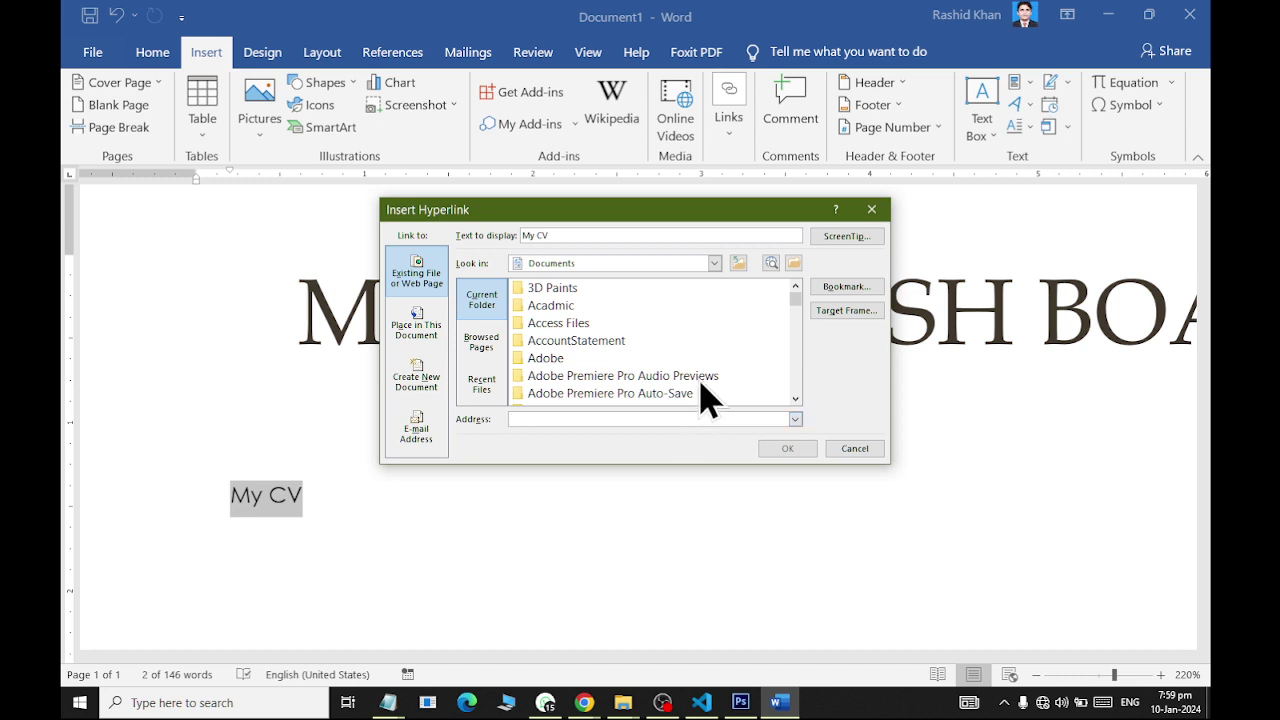
click(694, 343)
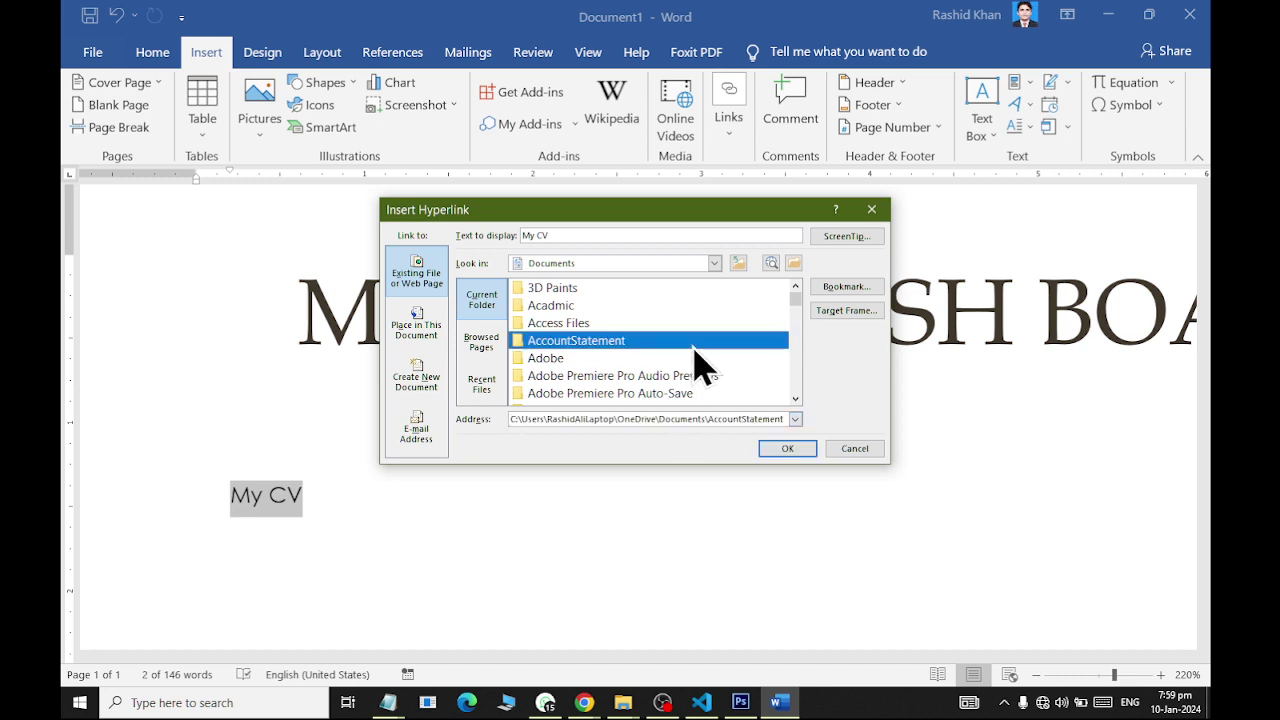
text(word)
key(Return)
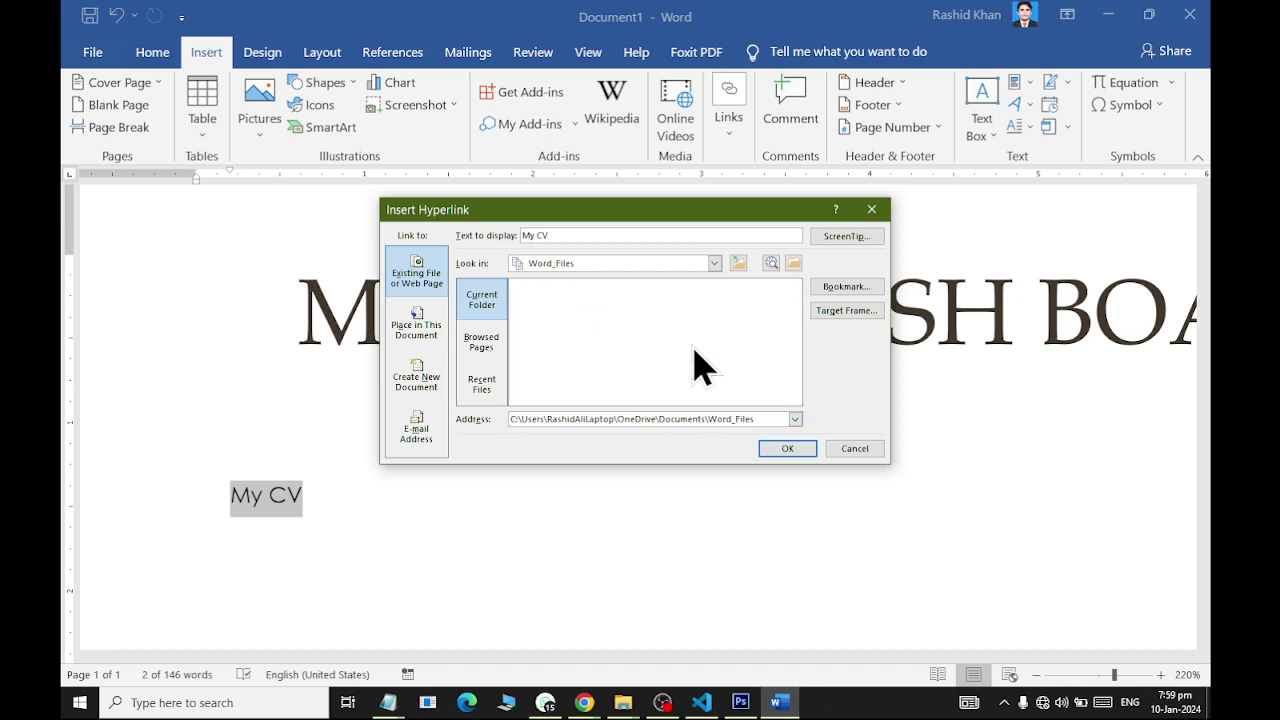
text(ash)
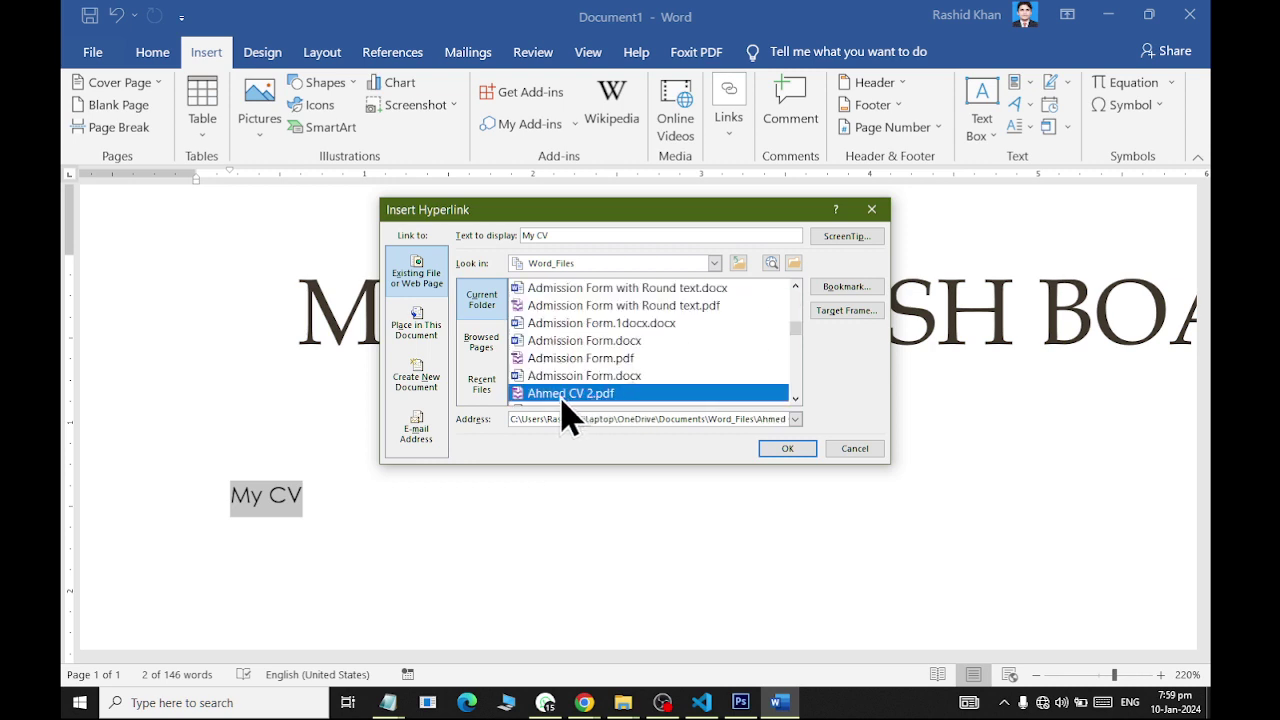
key(Up)
key(Up)
key(Up)
scroll(580, 362, down, 1)
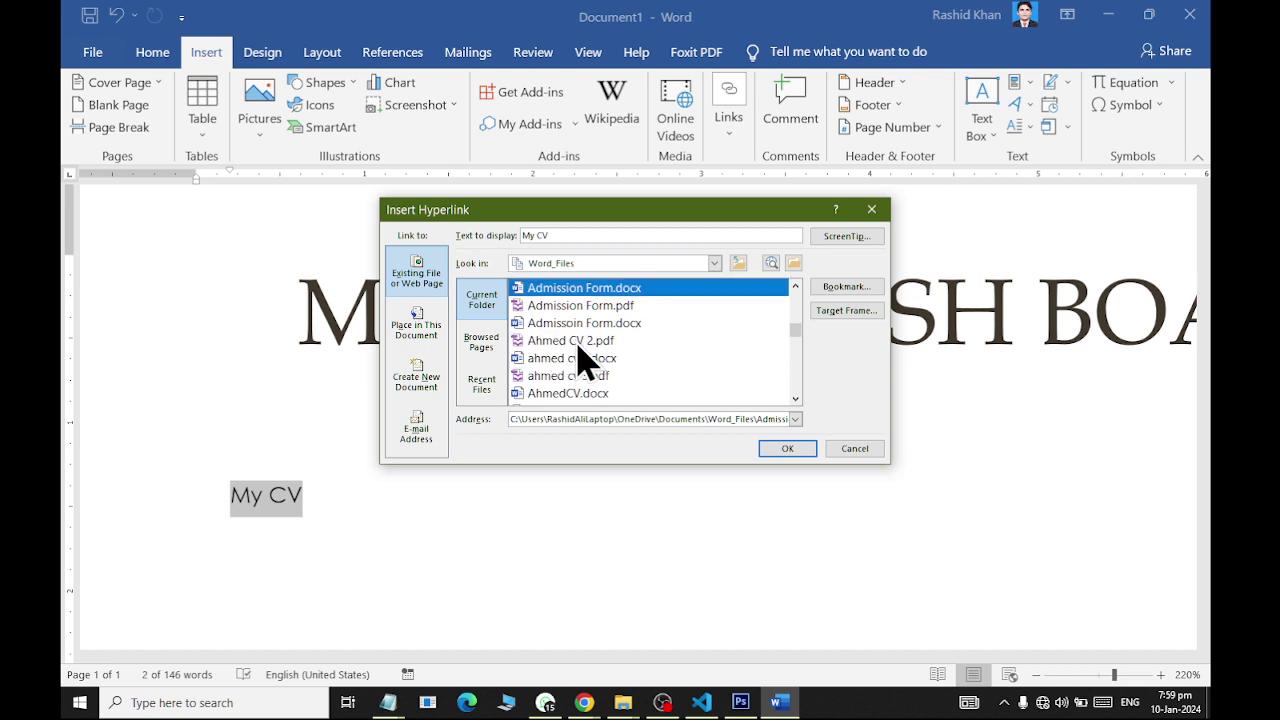
click(585, 341)
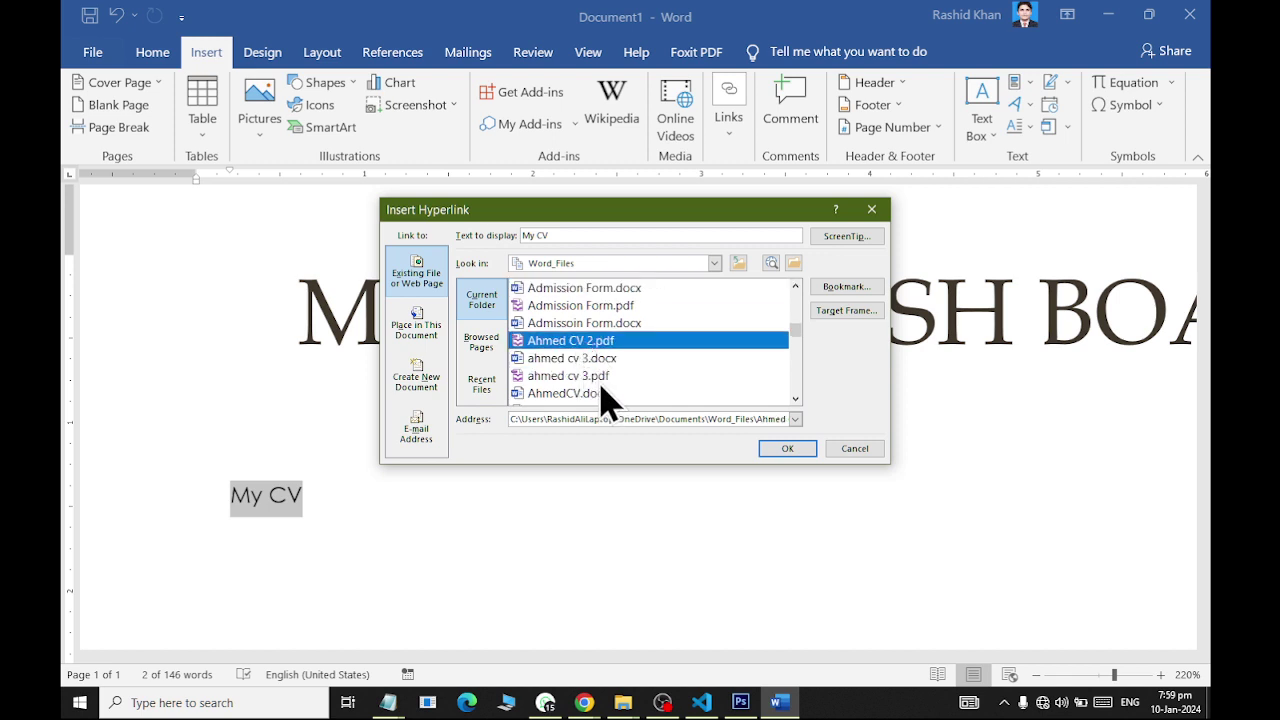
click(600, 358)
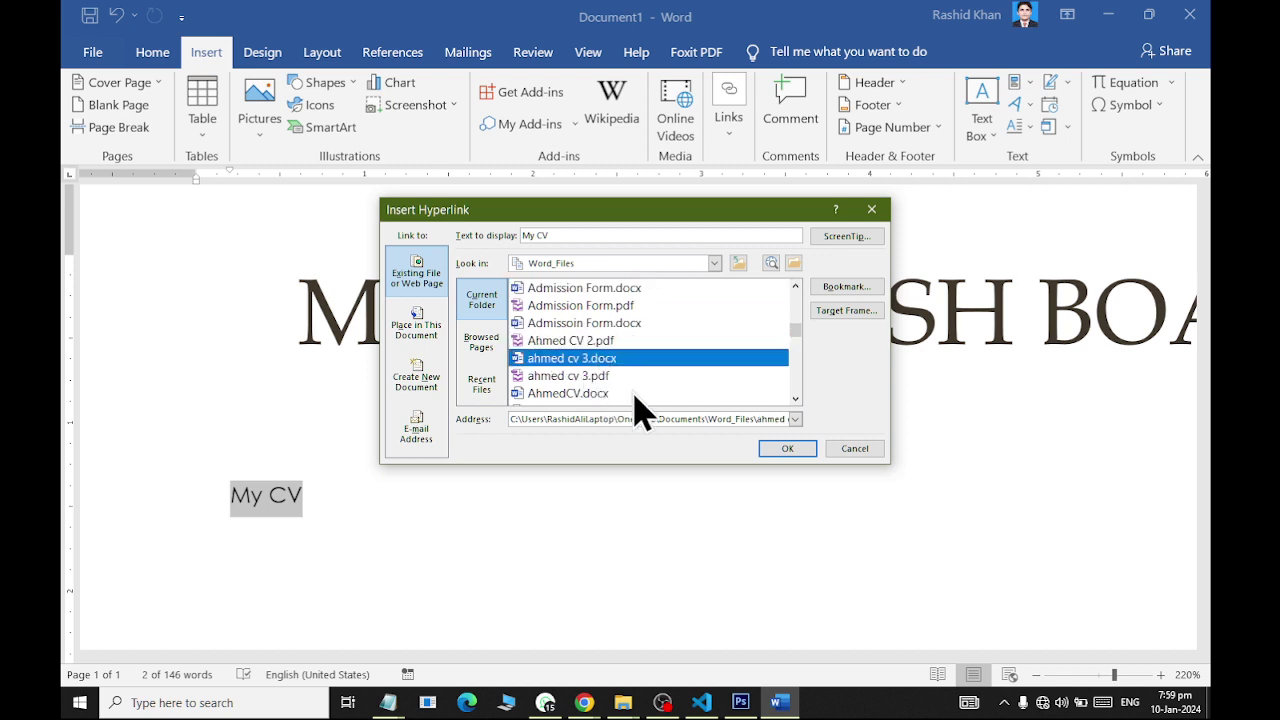
click(786, 449)
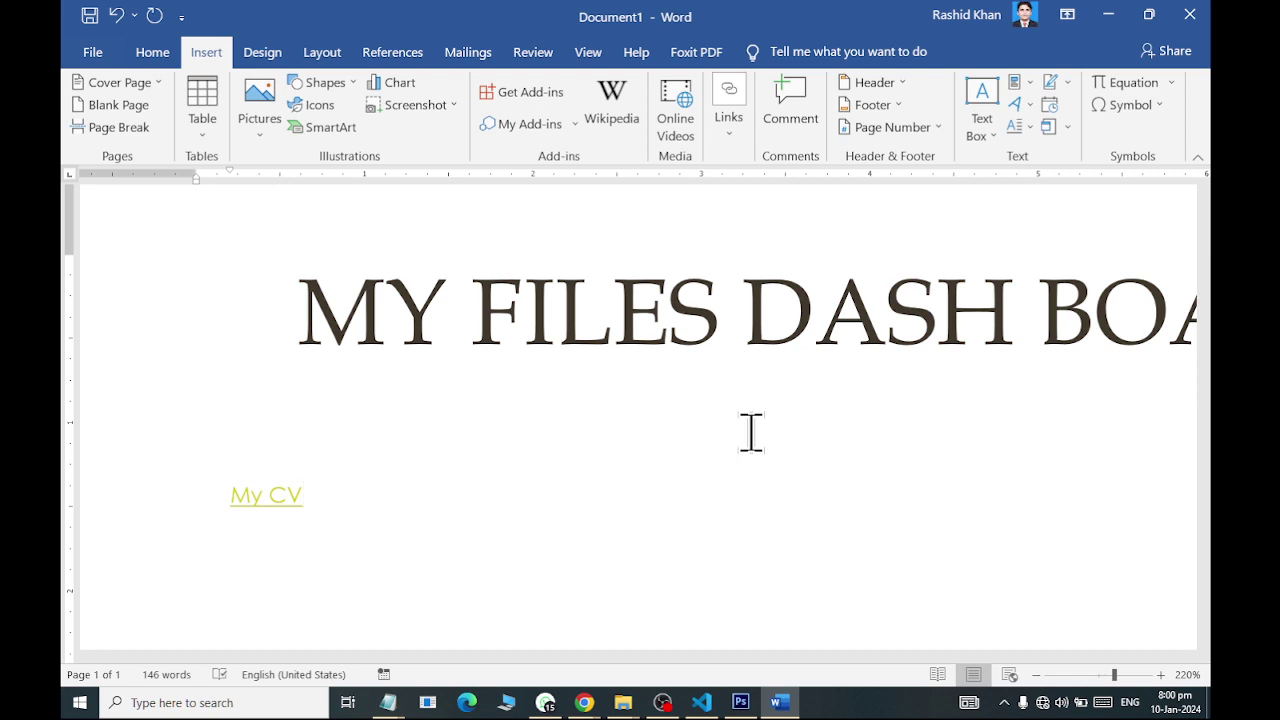
Step: Try a green font colour on the 'My CV' link, undo it, then make the link bold
click(280, 505)
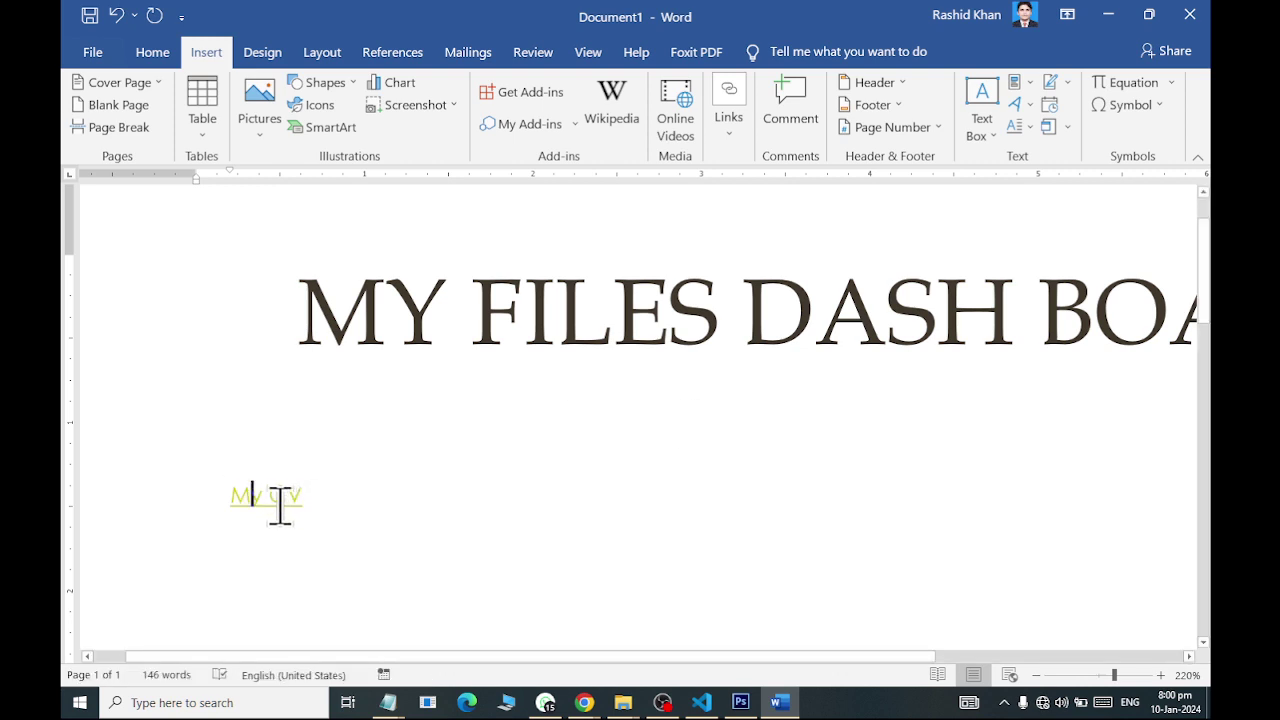
click(202, 494)
click(152, 52)
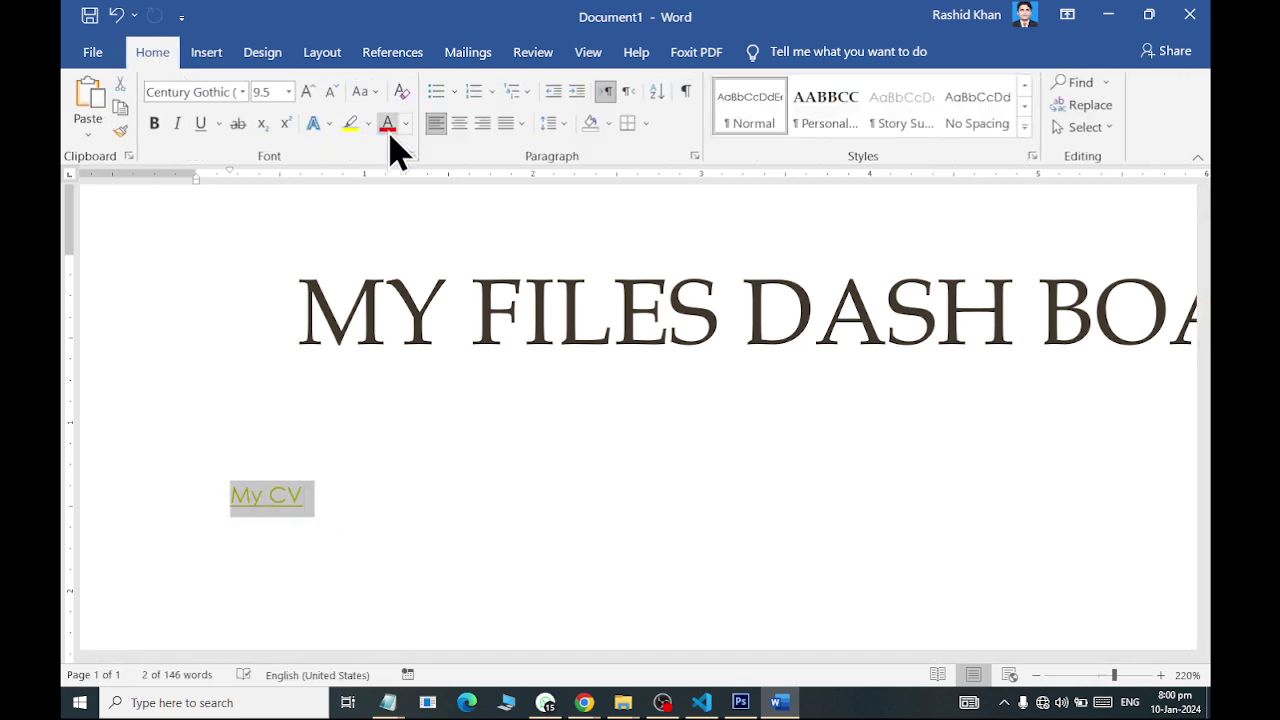
click(405, 124)
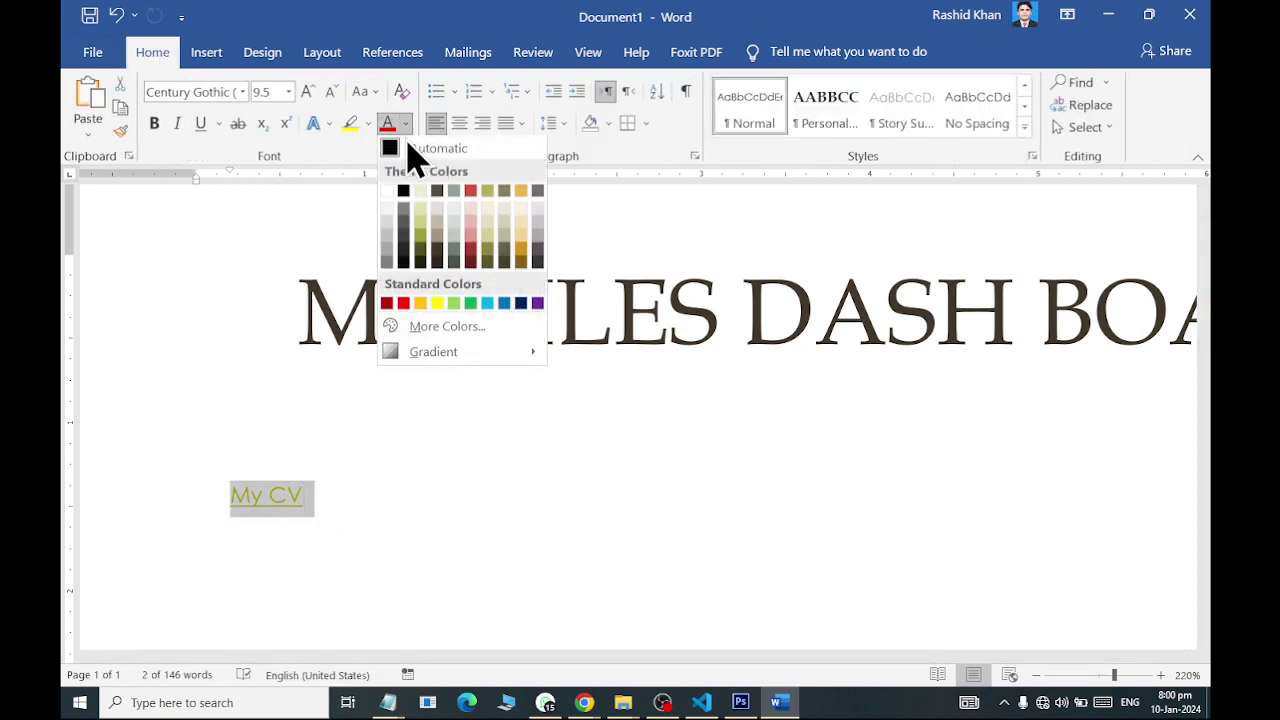
click(470, 304)
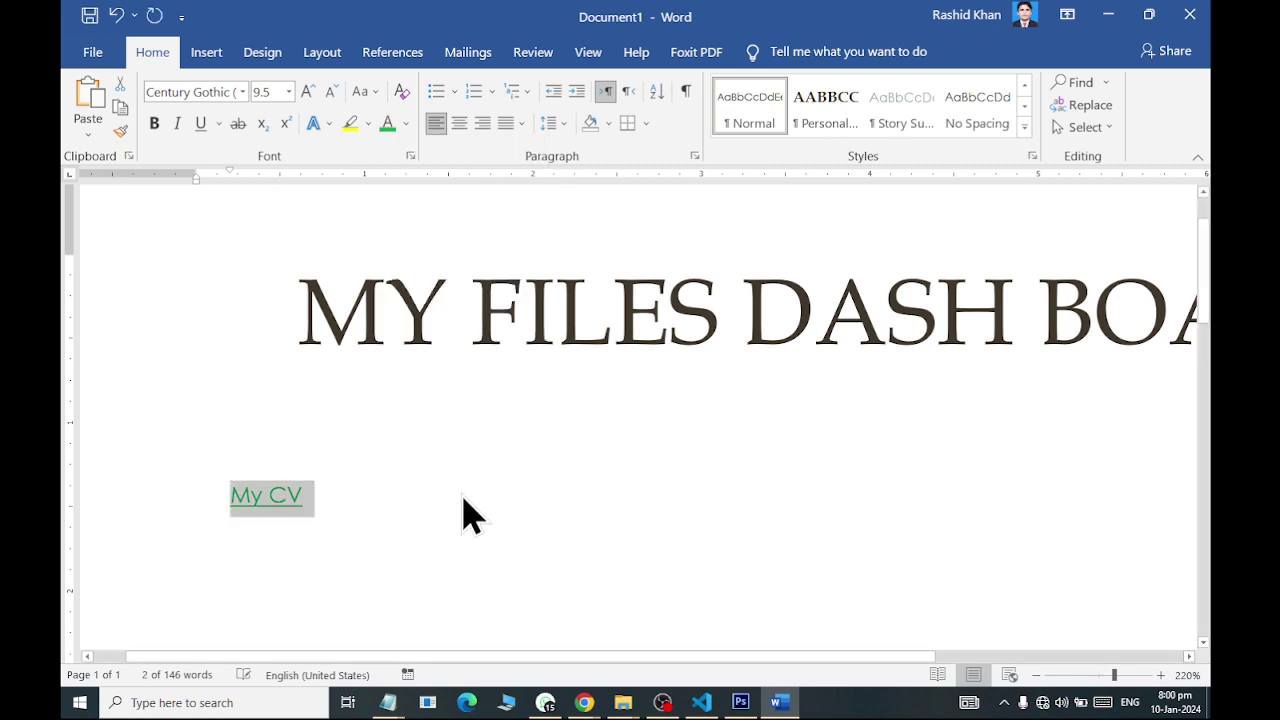
click(405, 124)
click(415, 285)
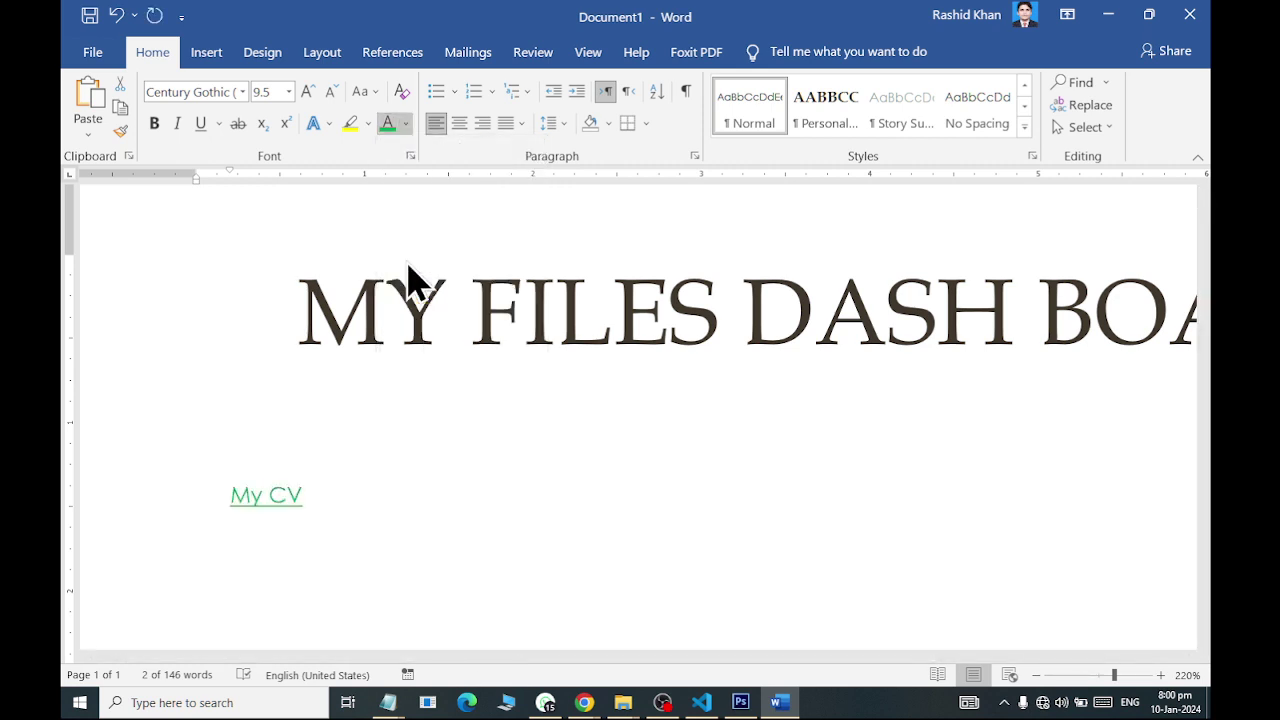
key(ctrl+z)
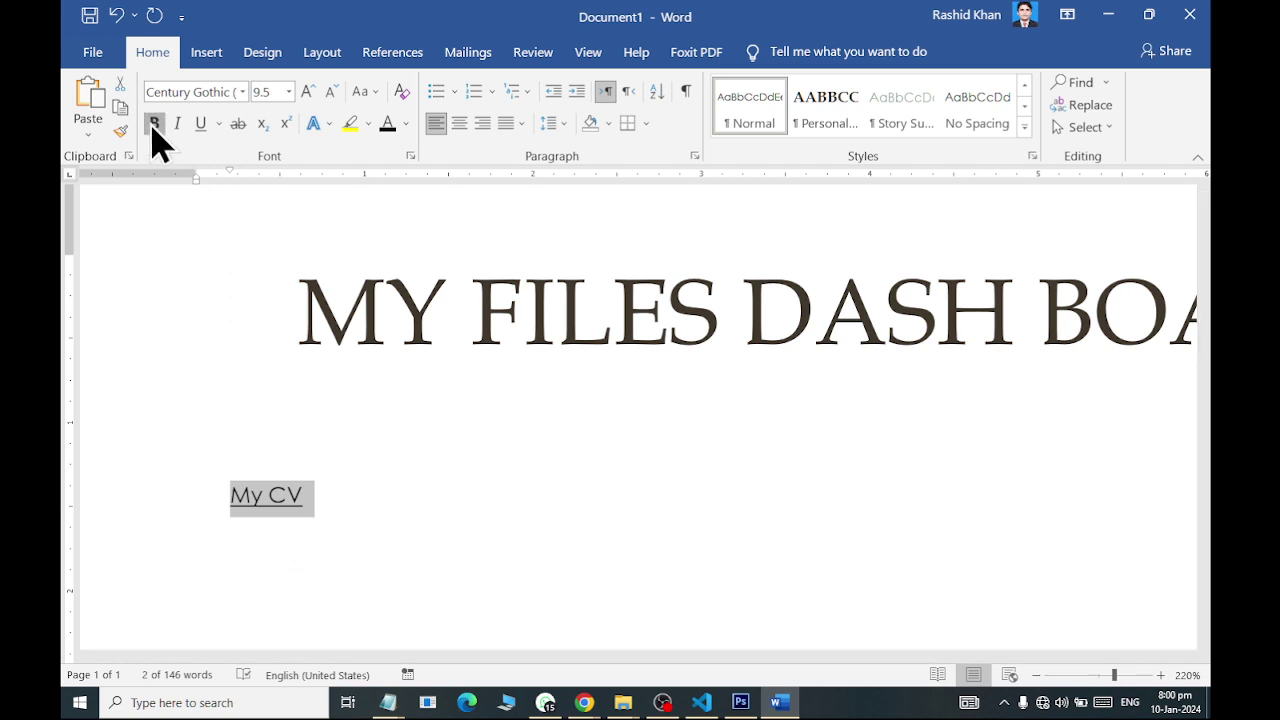
click(154, 123)
click(306, 494)
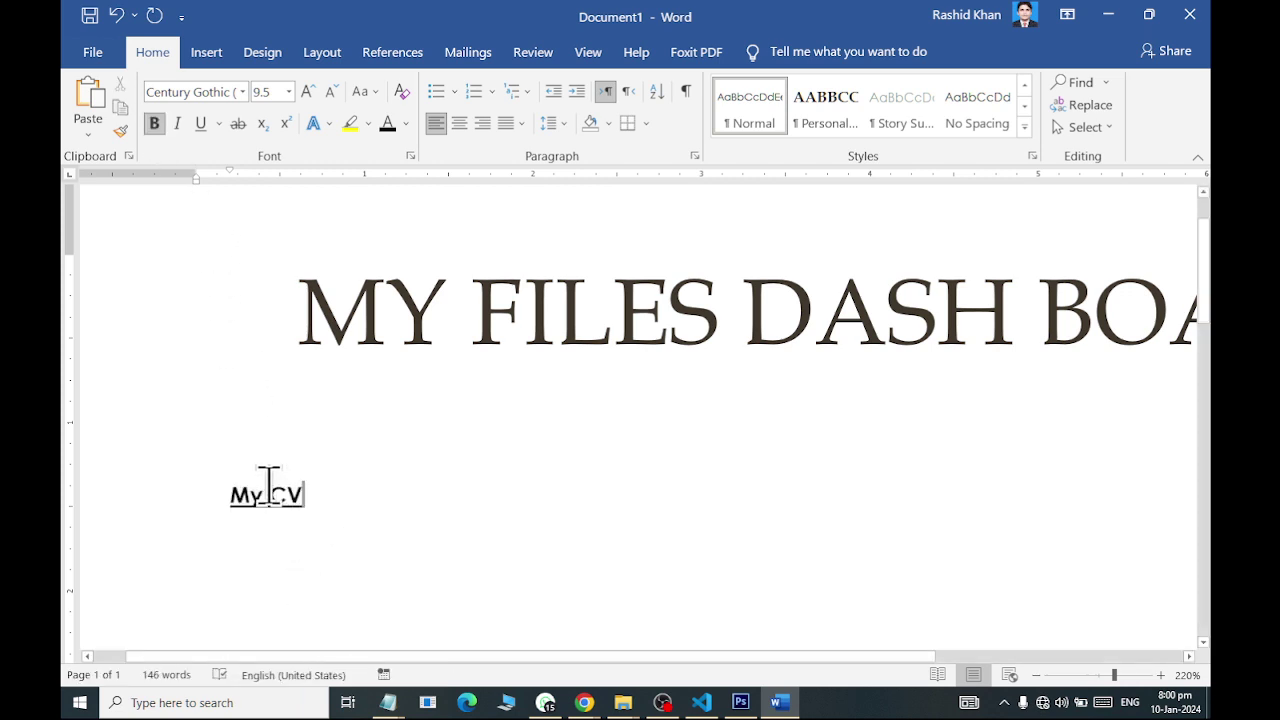
mouse_move(271, 487)
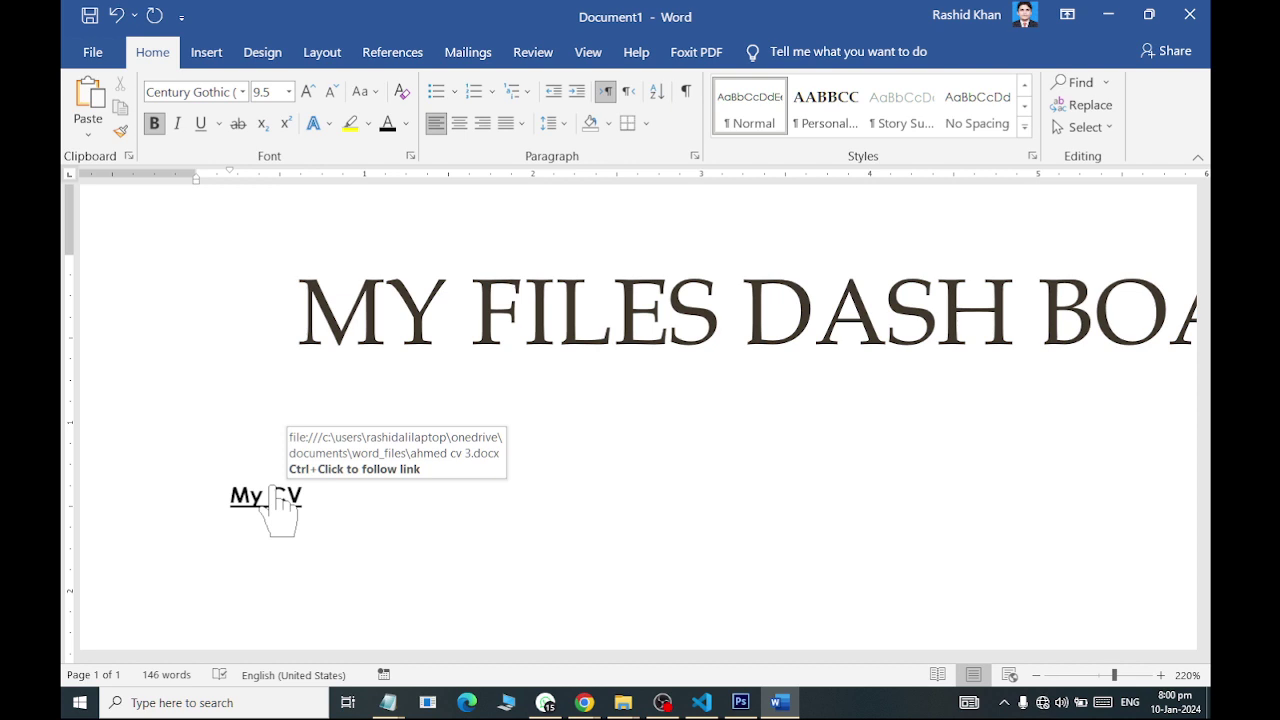
Step: Open the cv 3 document through the My CV link, shrink and move its window, then close it
ctrl+click(272, 490)
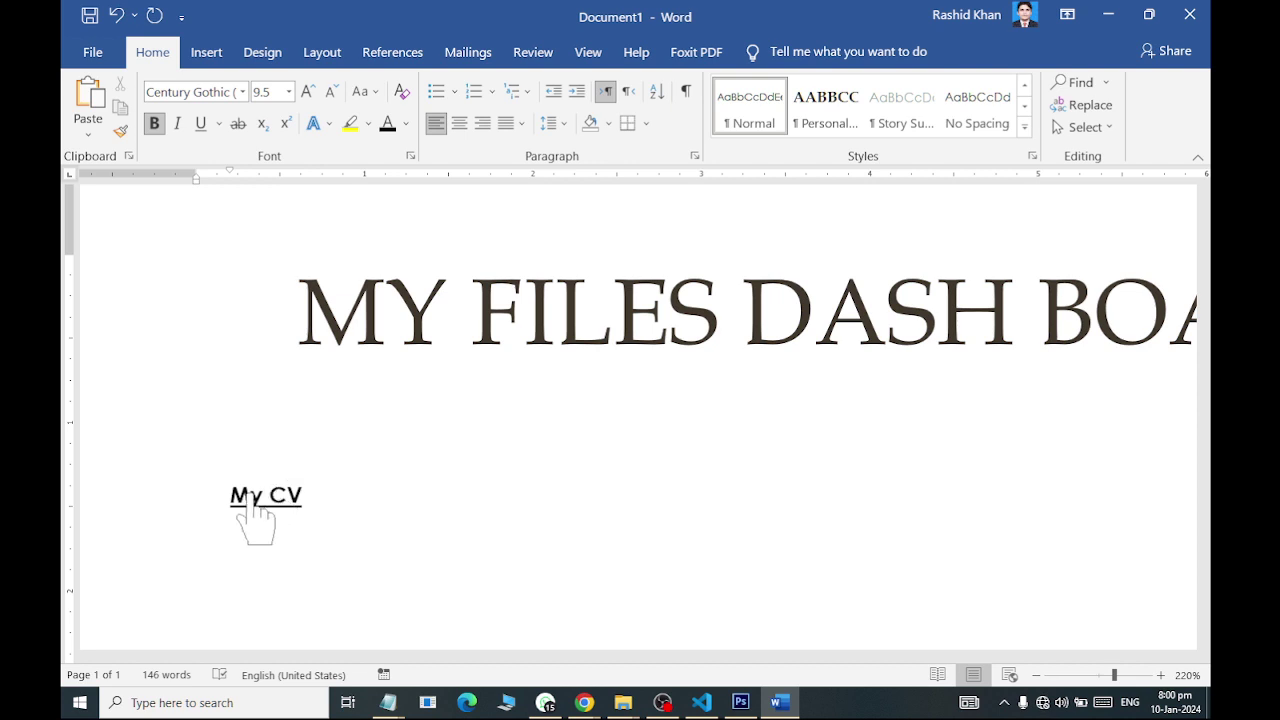
click(684, 450)
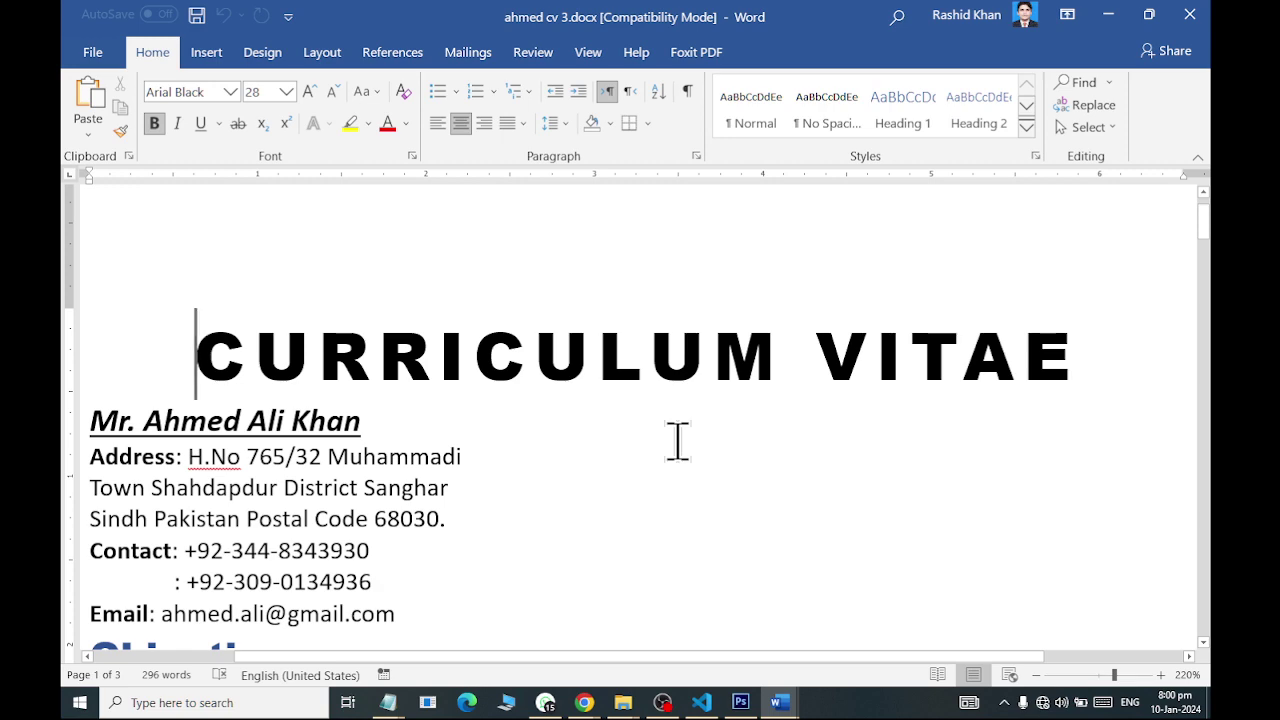
double_click(525, 20)
drag(549, 210, 568, 272)
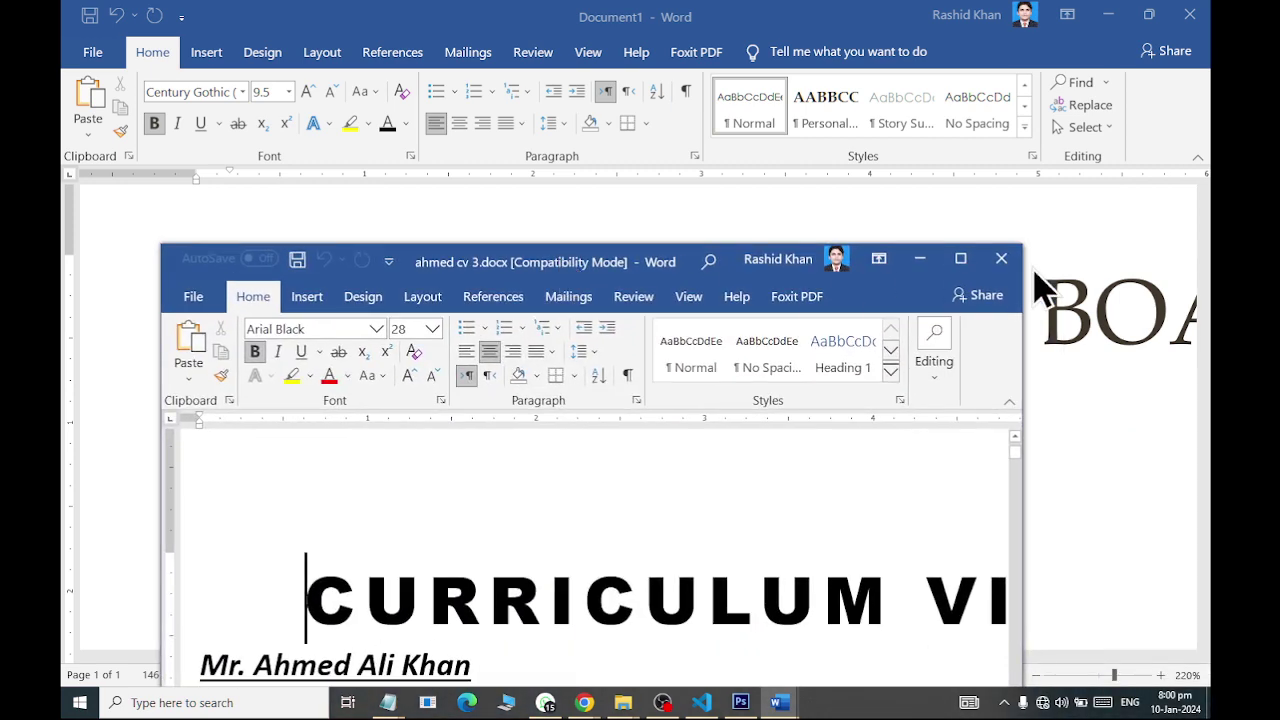
click(1003, 257)
Step: Add a new 'My Photo' line below My CV
click(462, 507)
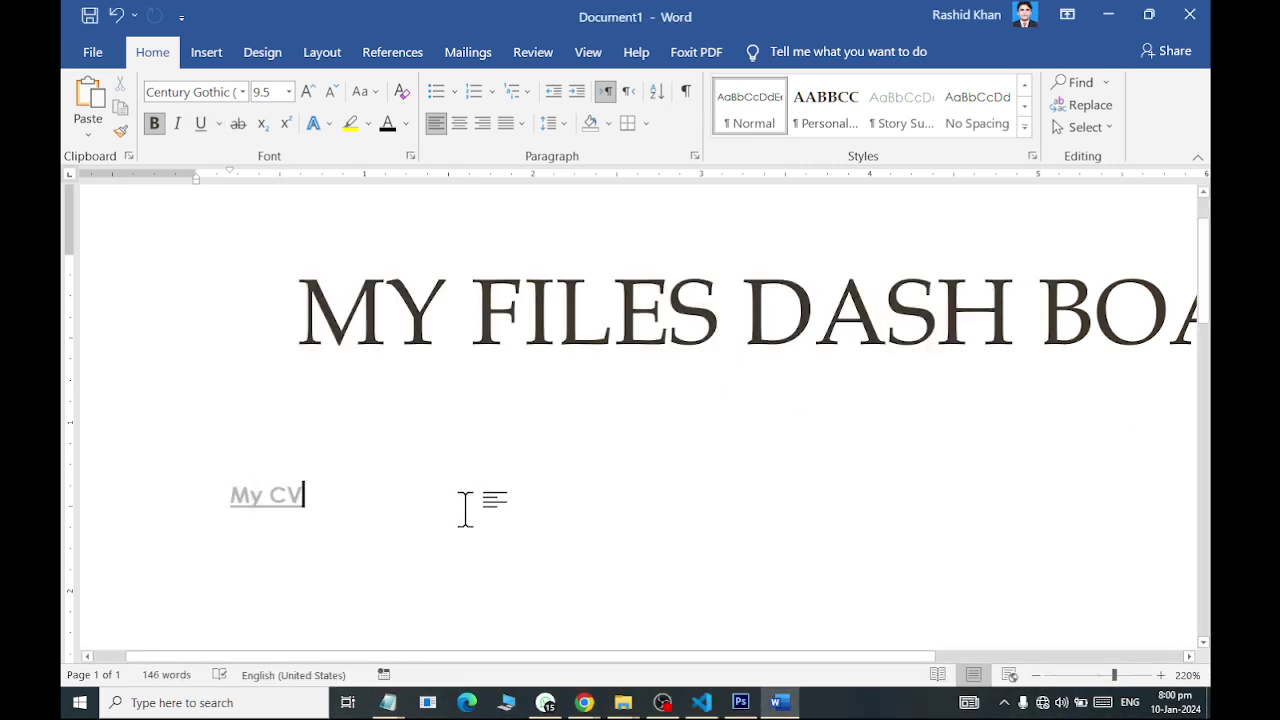
key(ctrl+Shift_R)
key(ctrl+Shift_L)
key(Return)
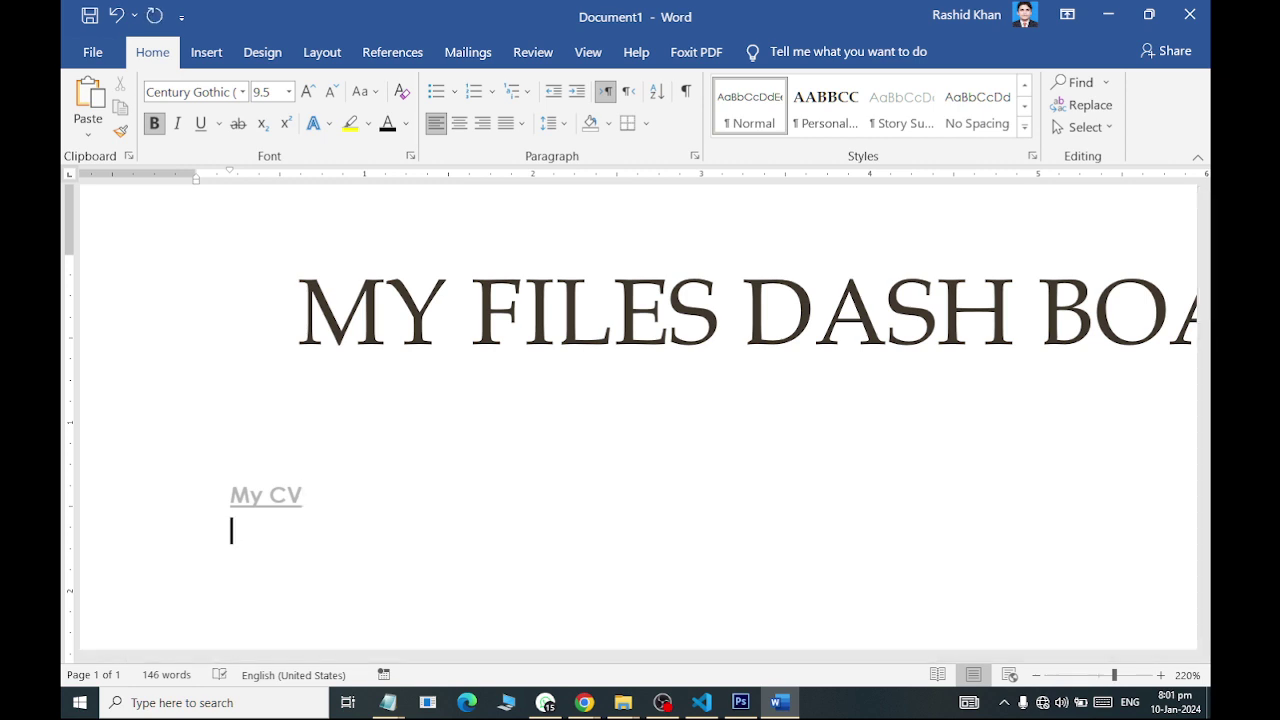
text(My h)
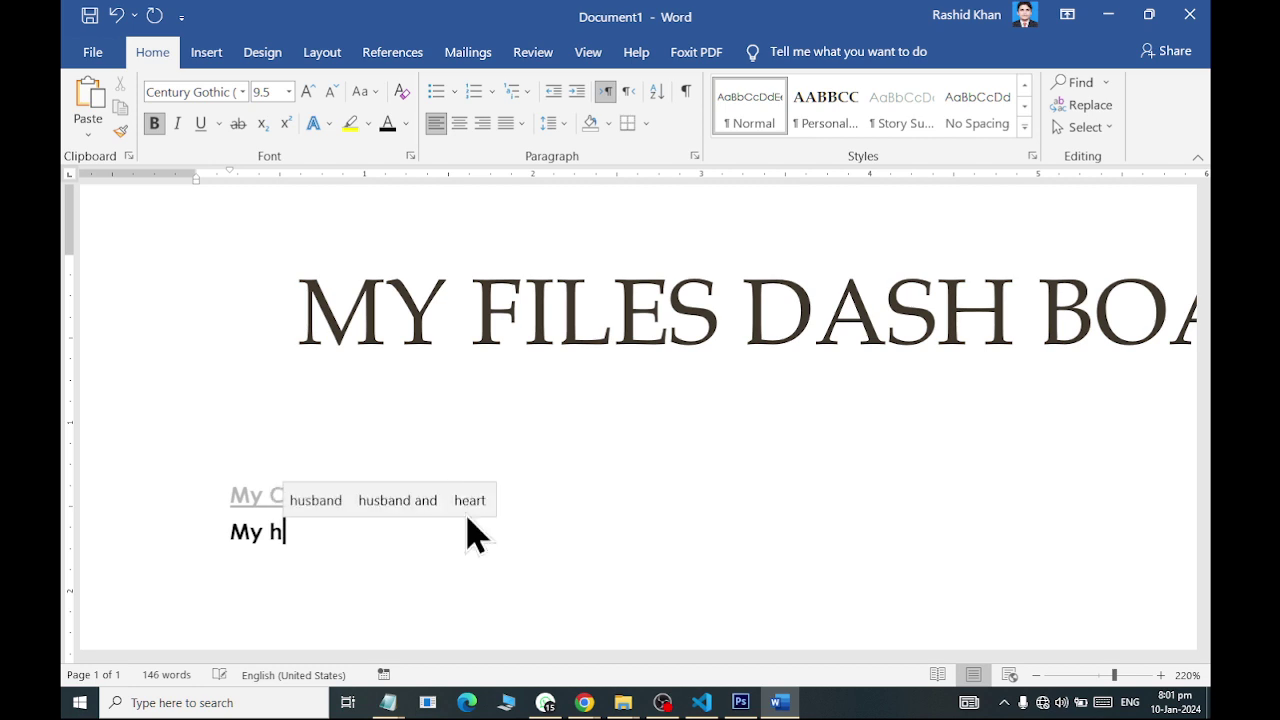
key(BackSpace)
text(H)
key(BackSpace)
text(Ph)
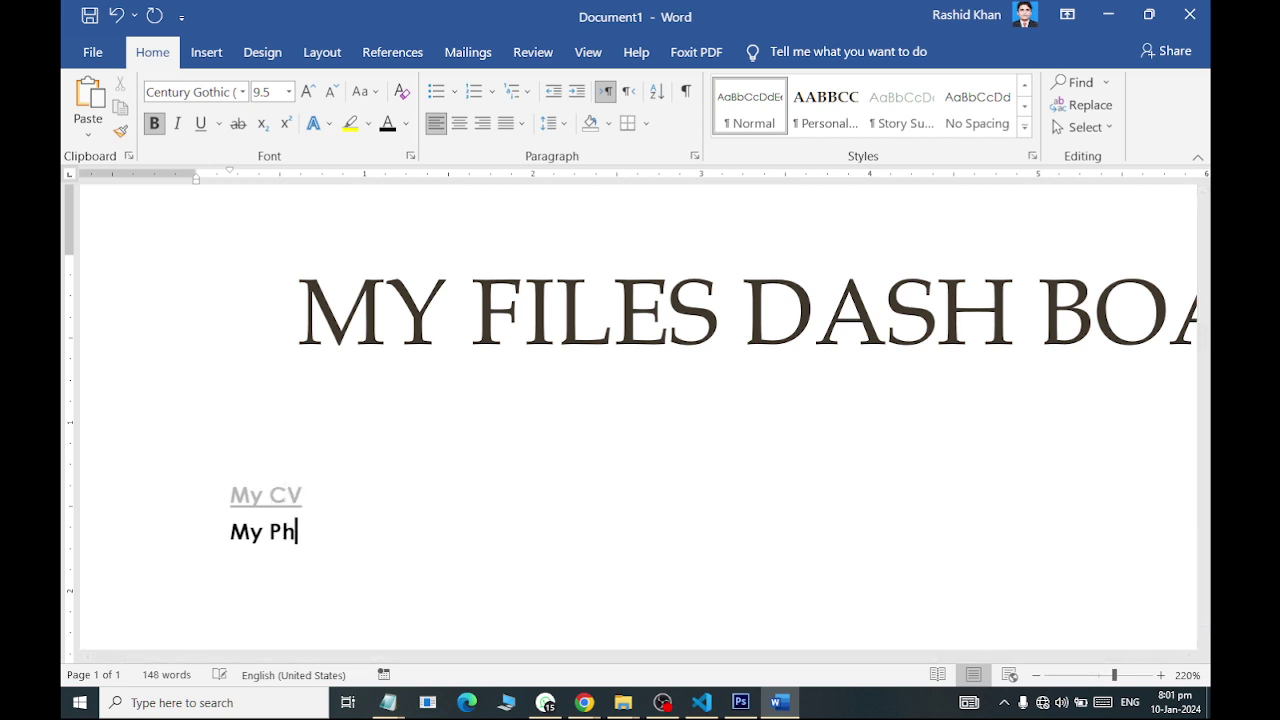
text(oto)
Step: Hyperlink 'My Photo' to img (12).jpg in the latest folder
drag(226, 523, 329, 523)
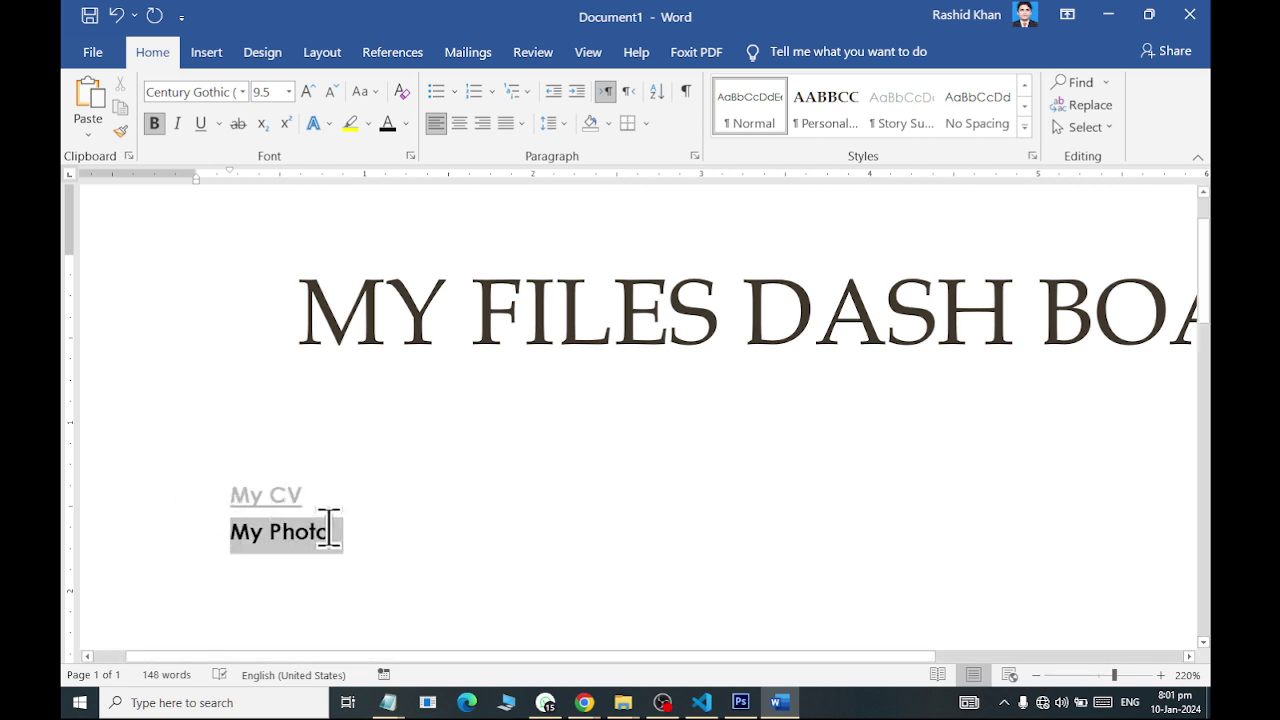
click(187, 58)
click(725, 128)
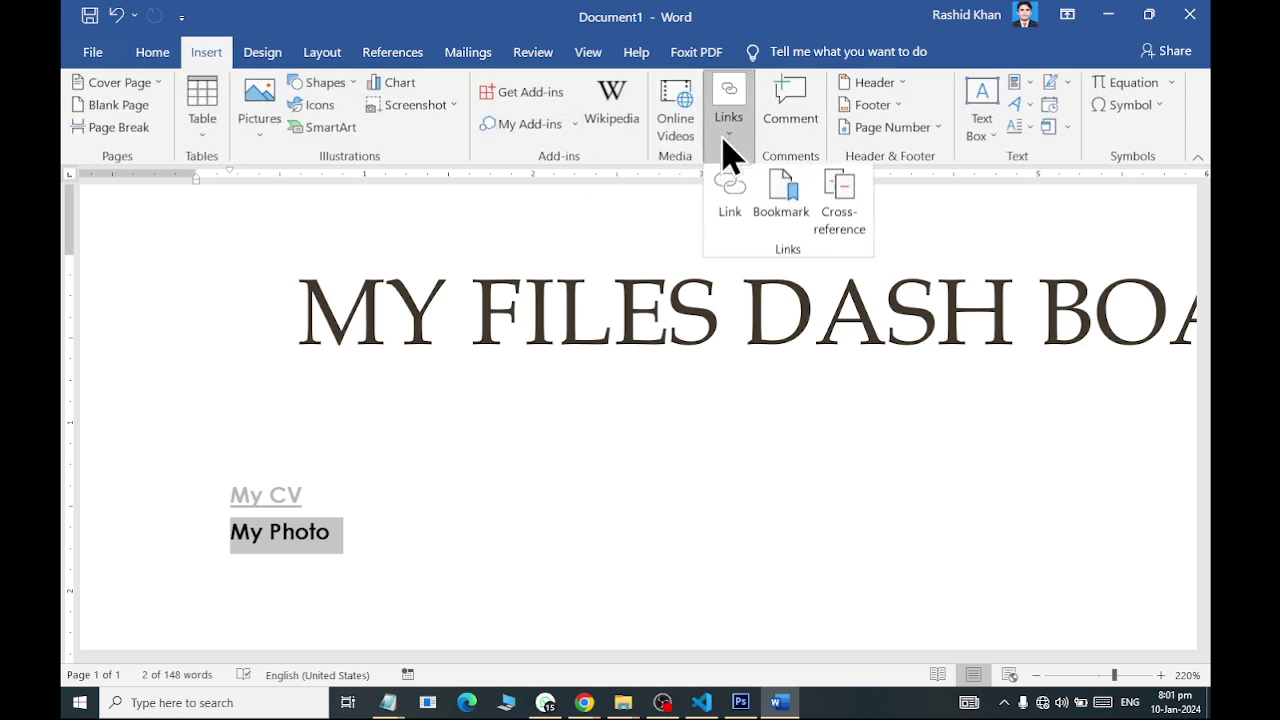
click(740, 218)
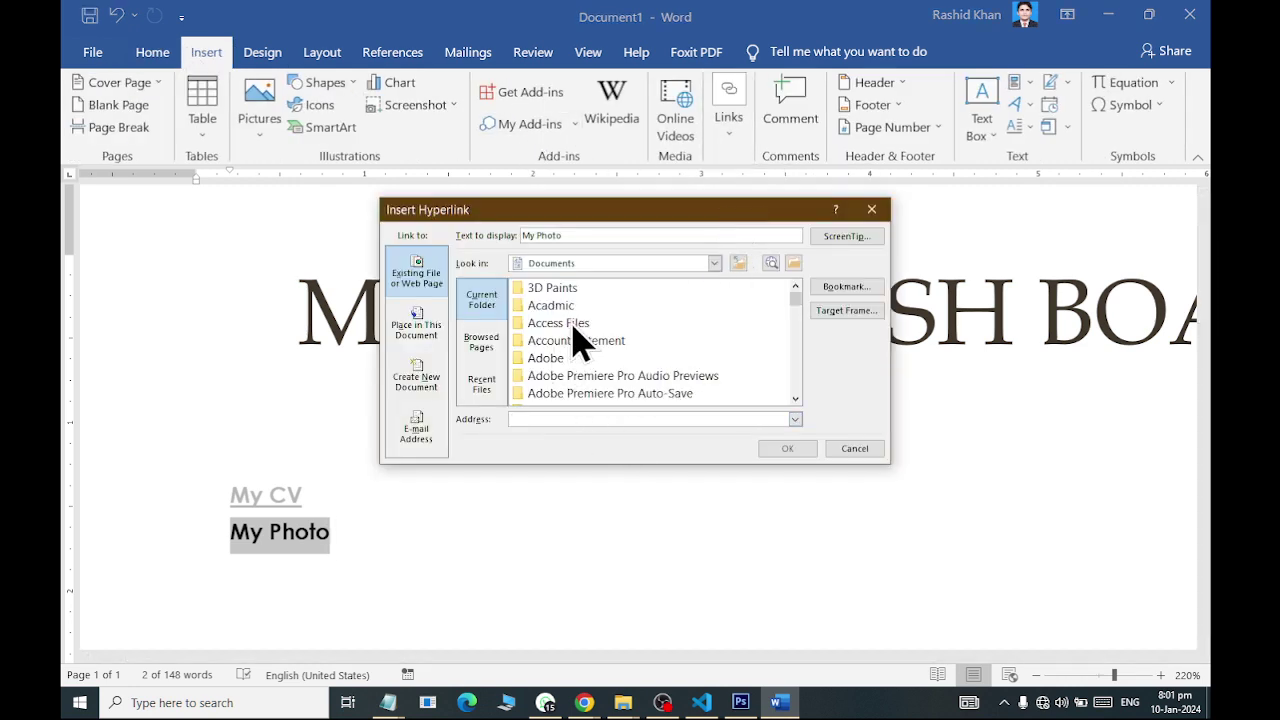
click(725, 340)
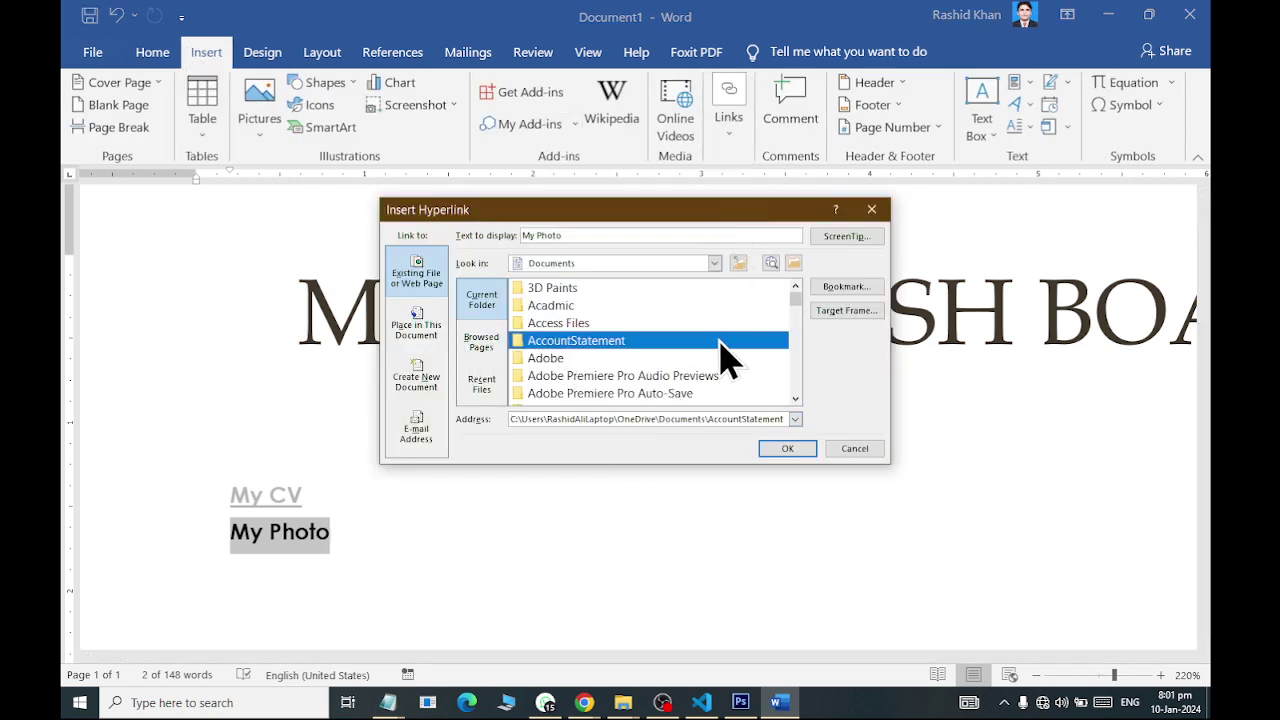
text(latest)
key(Return)
scroll(730, 360, down, 5)
scroll(745, 378, down, 3)
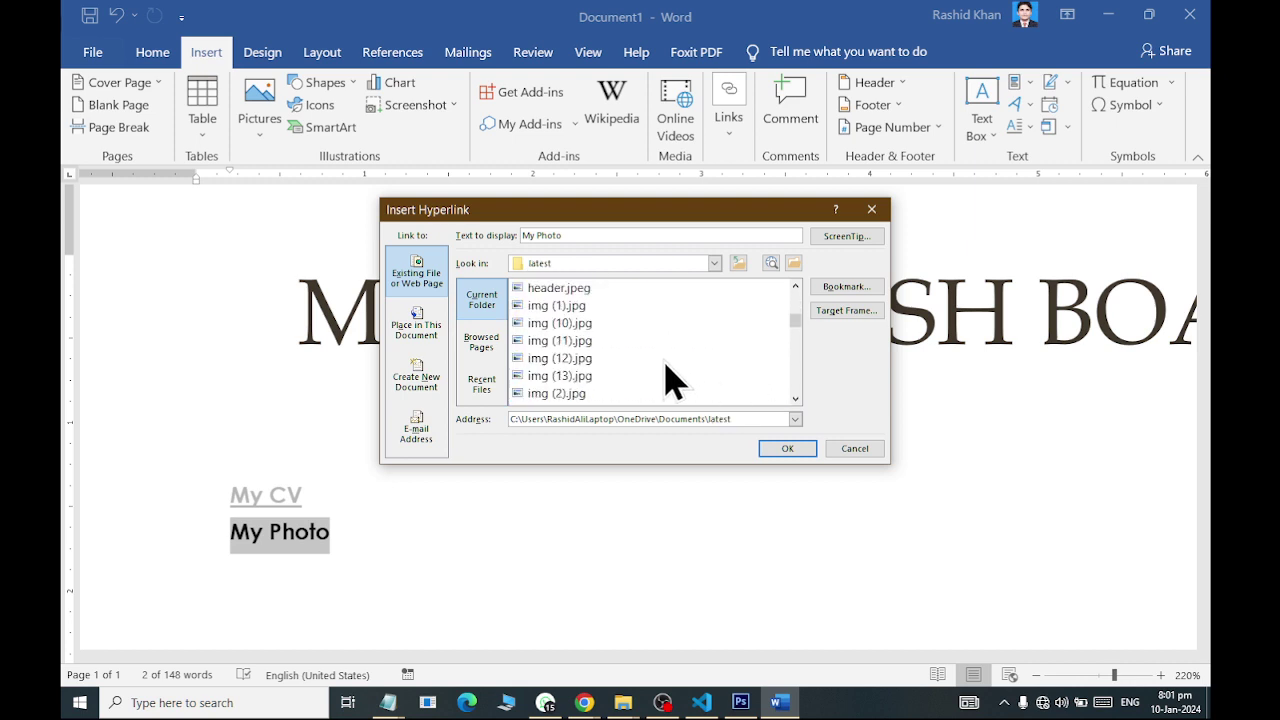
click(665, 358)
click(788, 450)
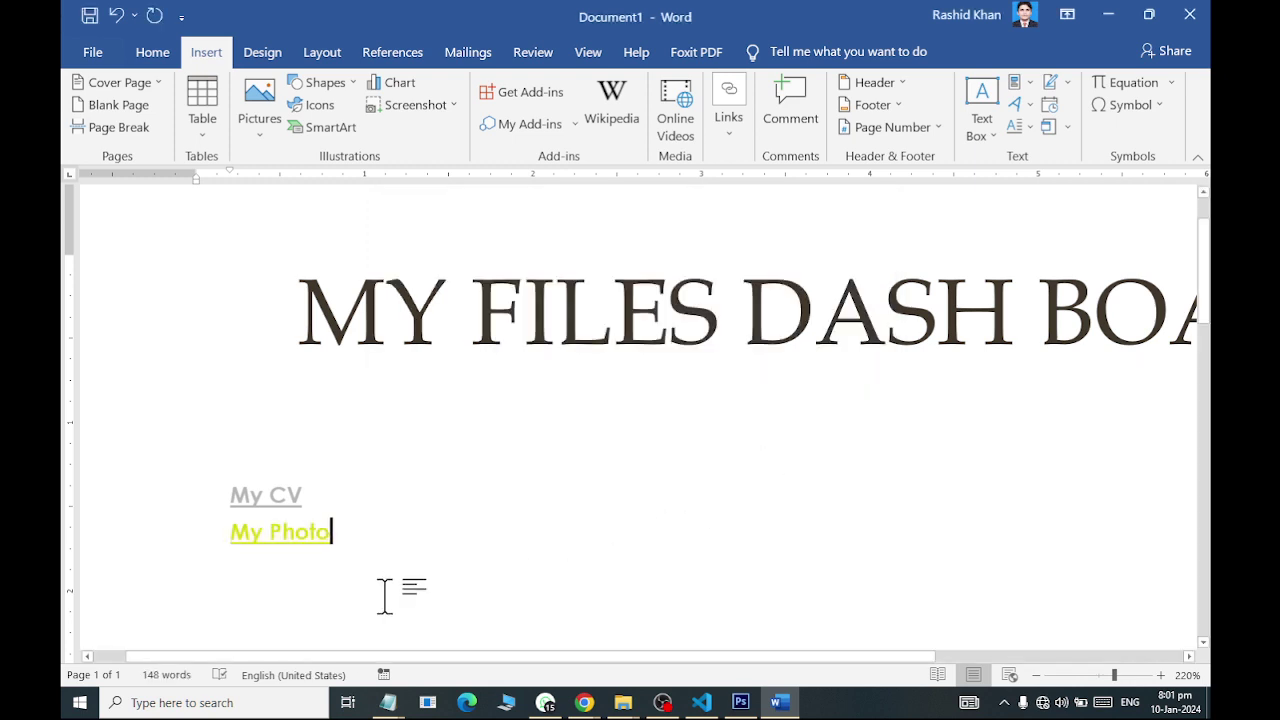
ctrl+click(297, 535)
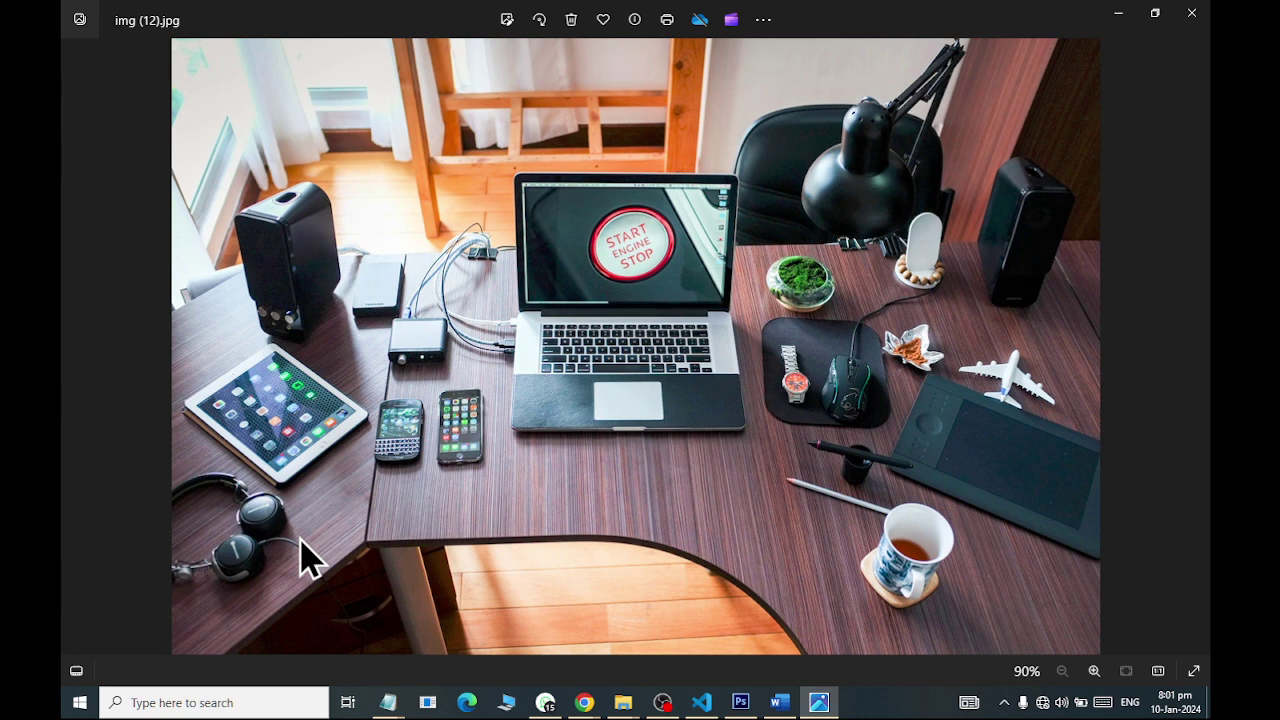
click(1191, 13)
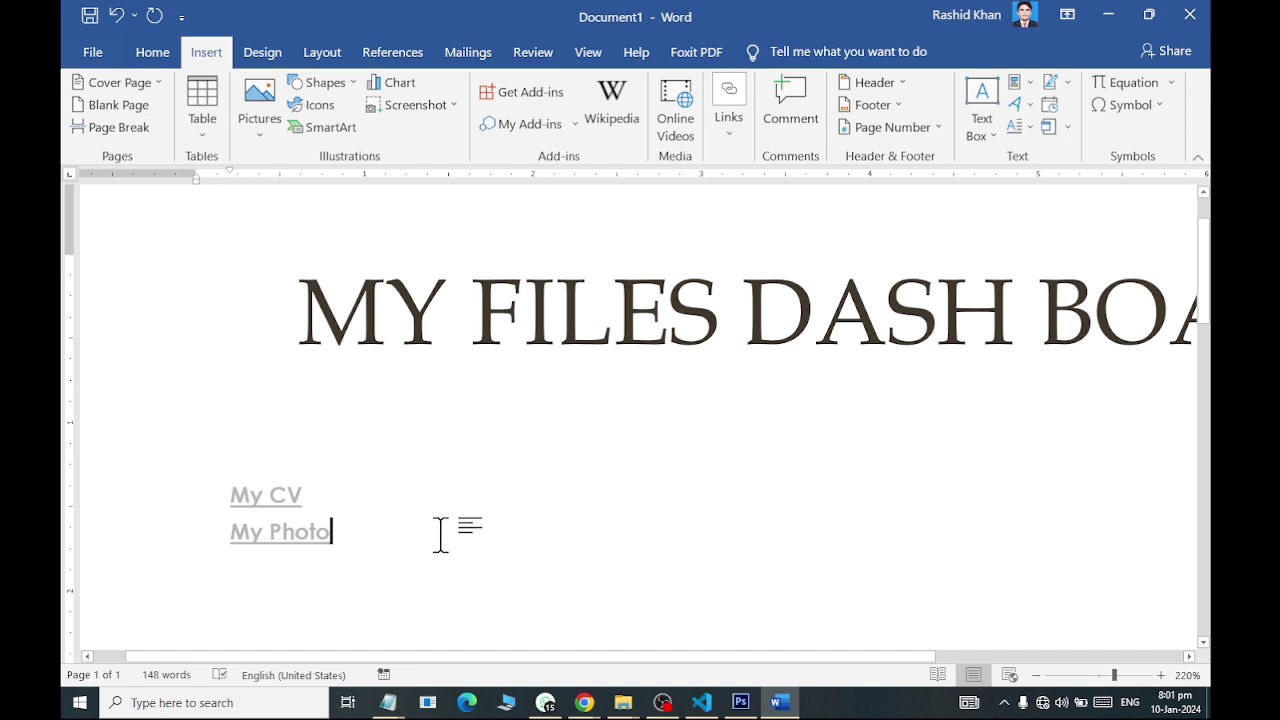
Step: Start a new line below My Photo and copy the id.html file path from Chrome's address bar
key(Return)
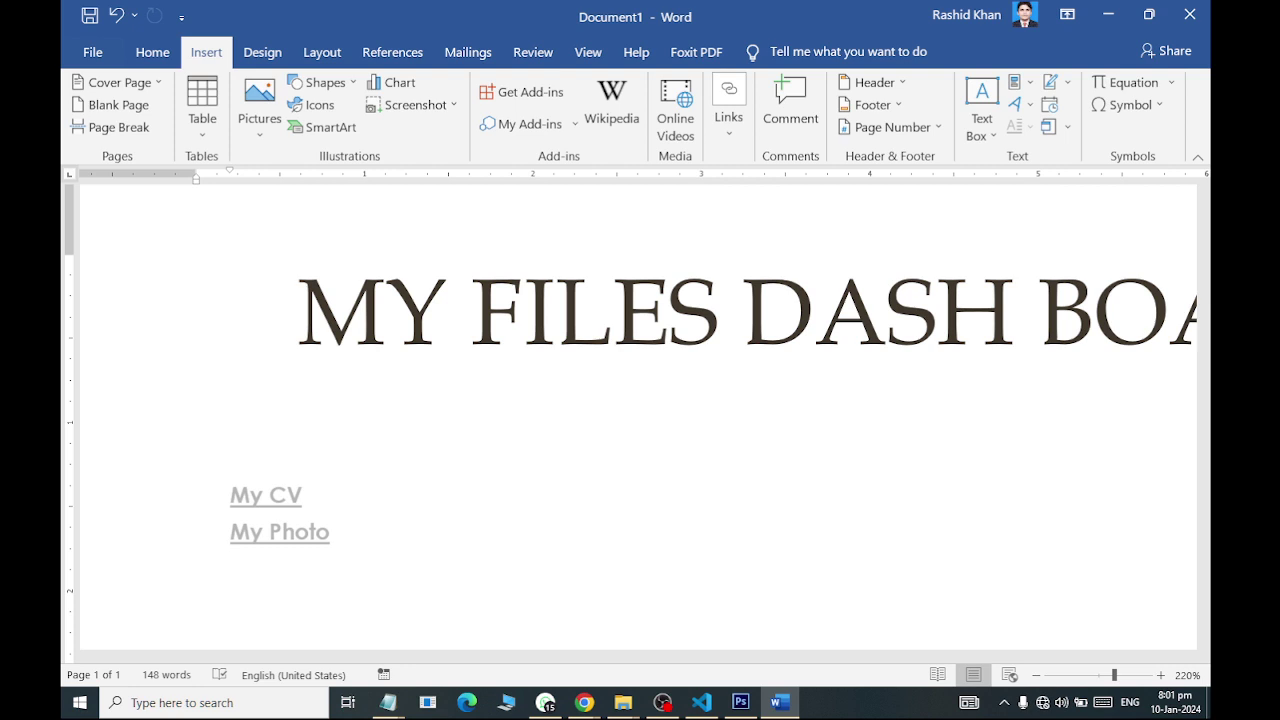
click(585, 700)
click(778, 648)
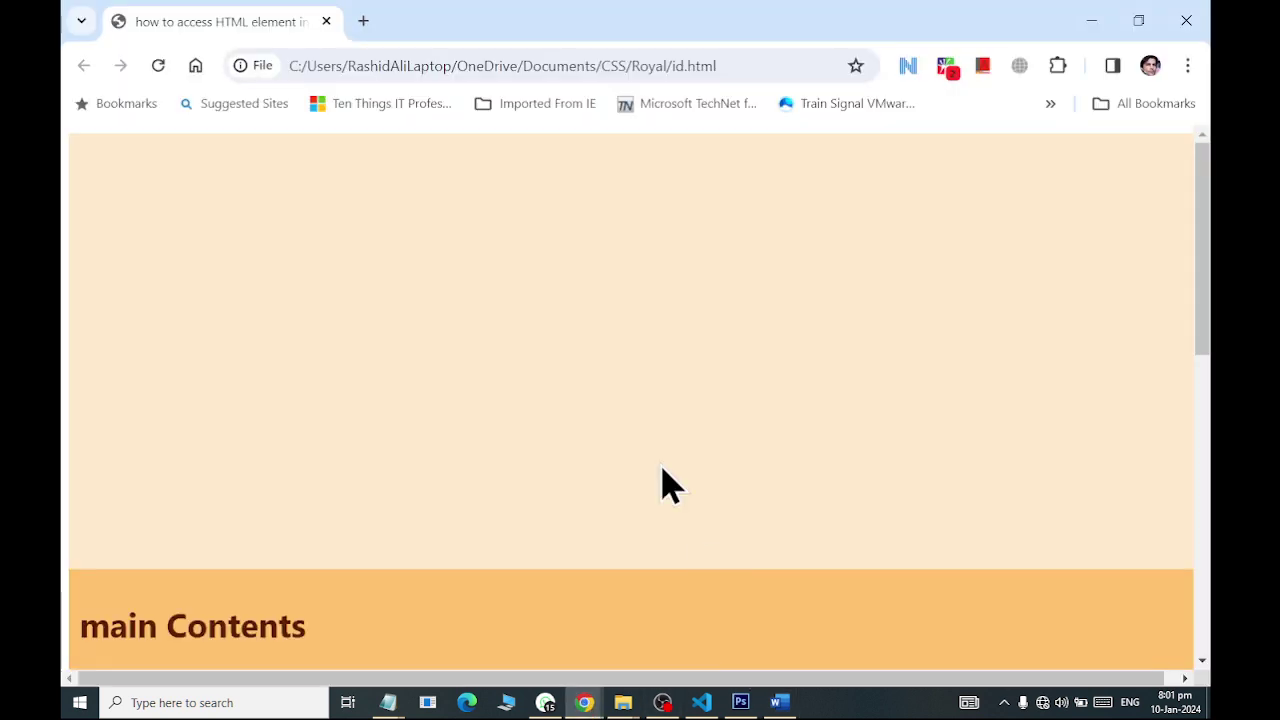
click(474, 63)
key(alt+Tab)
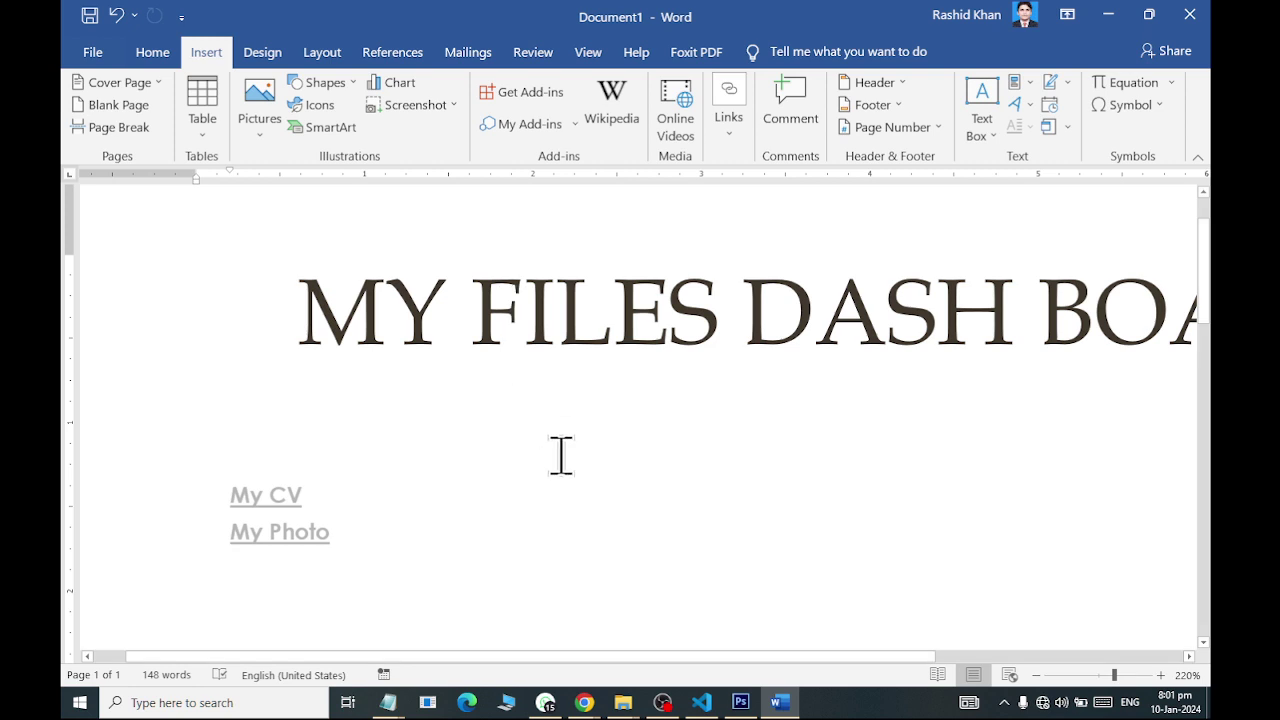
Step: Type 'My study website' and hyperlink it to the pasted id.html path
text(My)
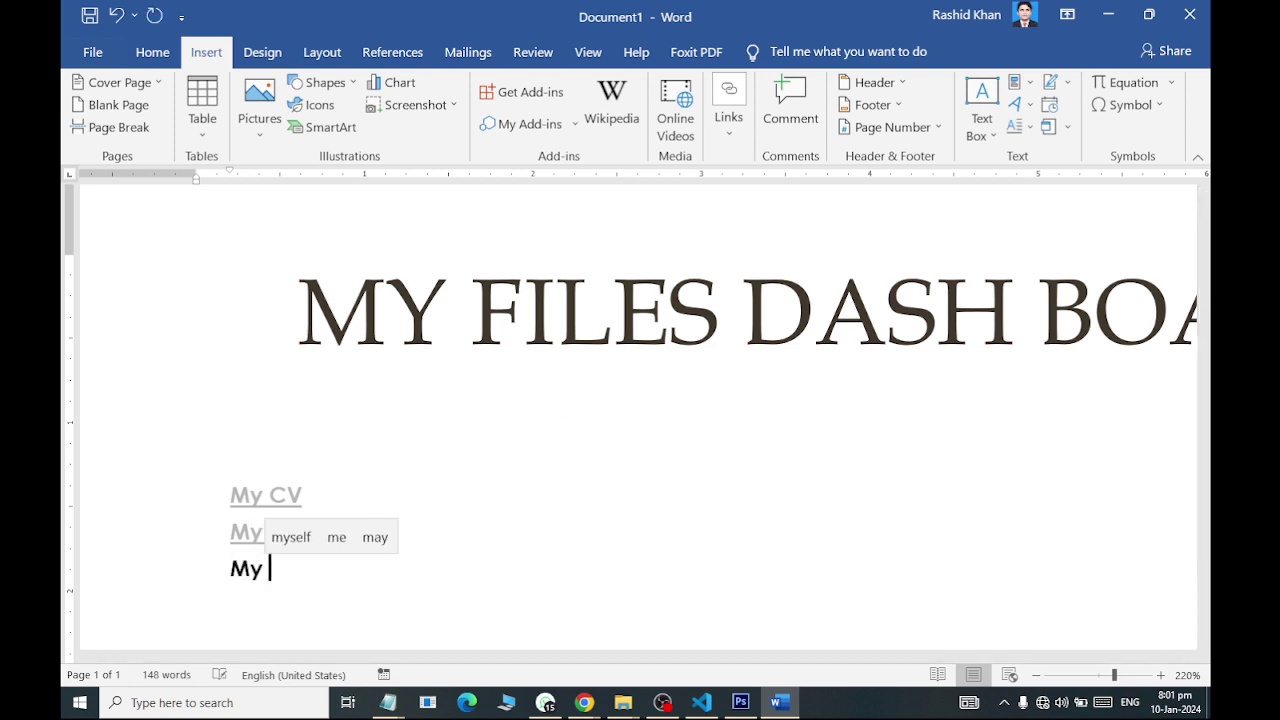
text( study we)
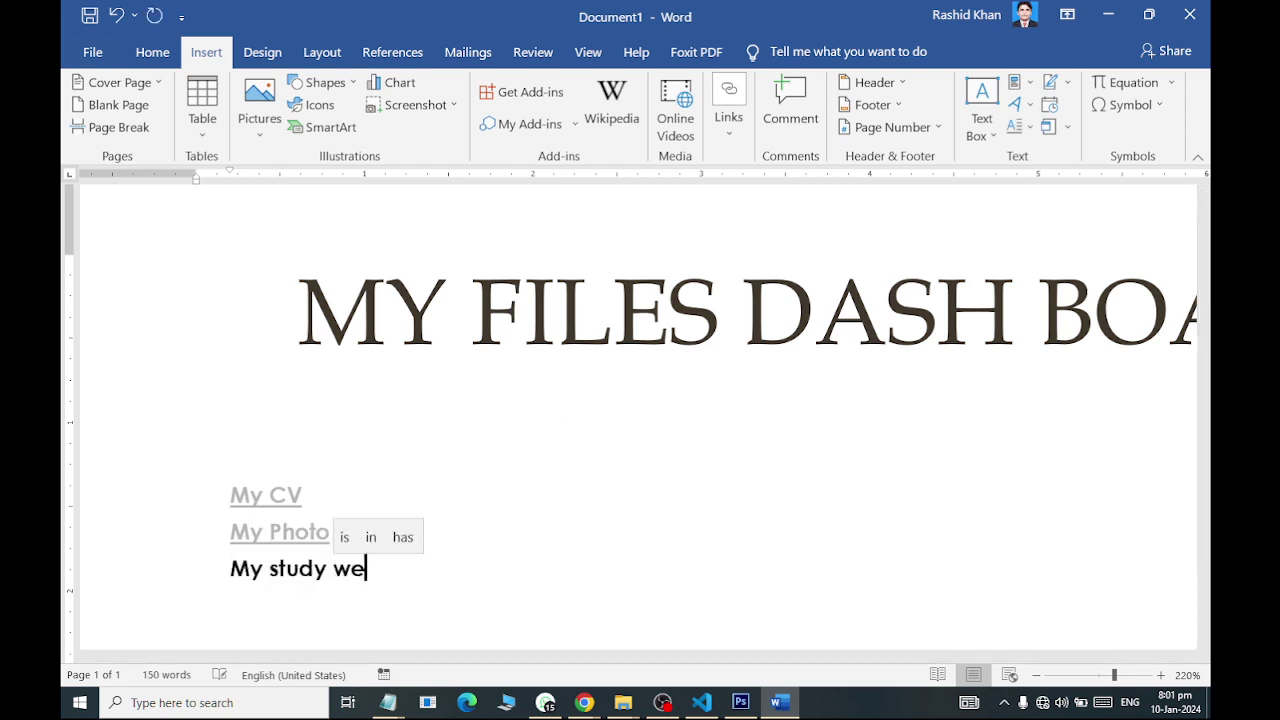
text(bsite)
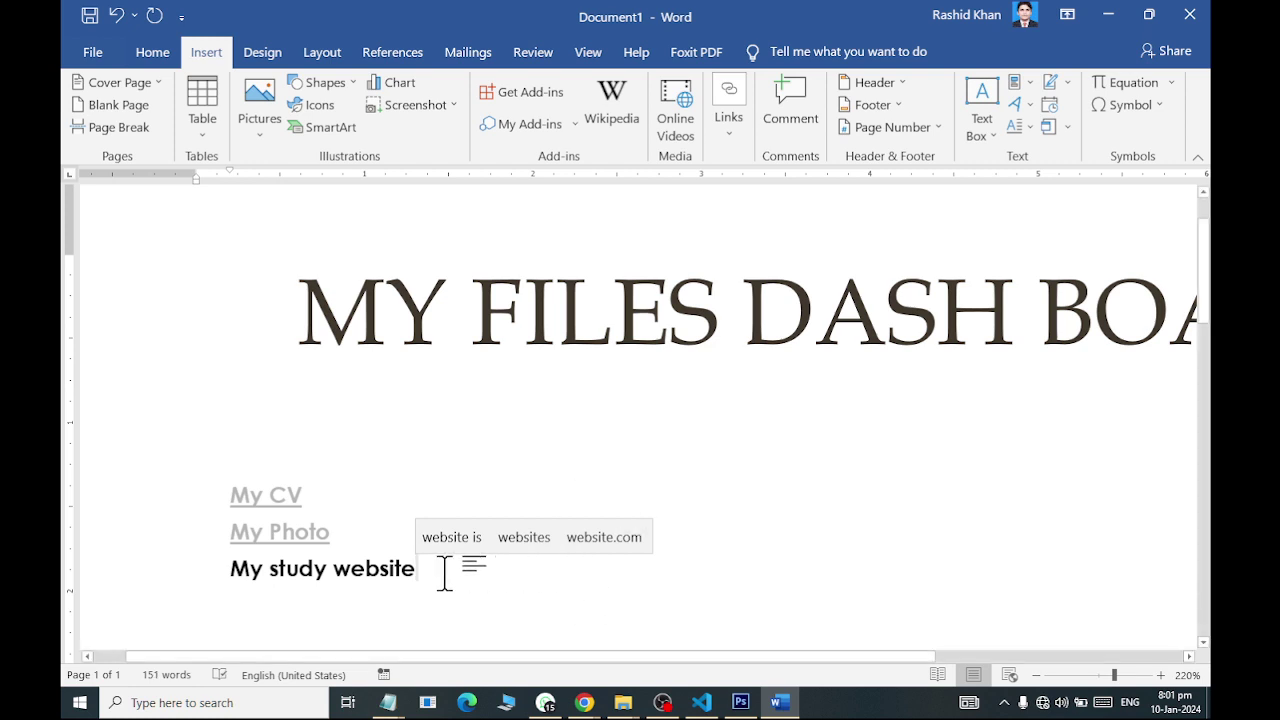
drag(440, 570, 229, 570)
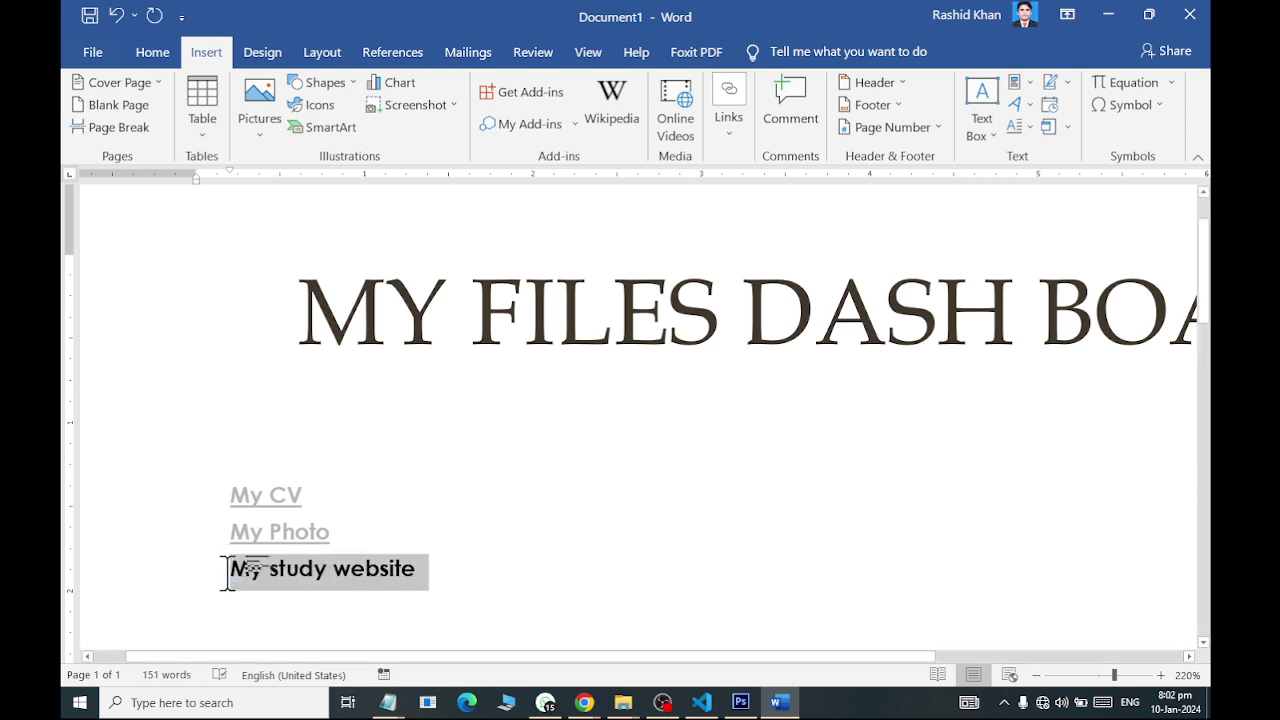
click(727, 148)
click(730, 205)
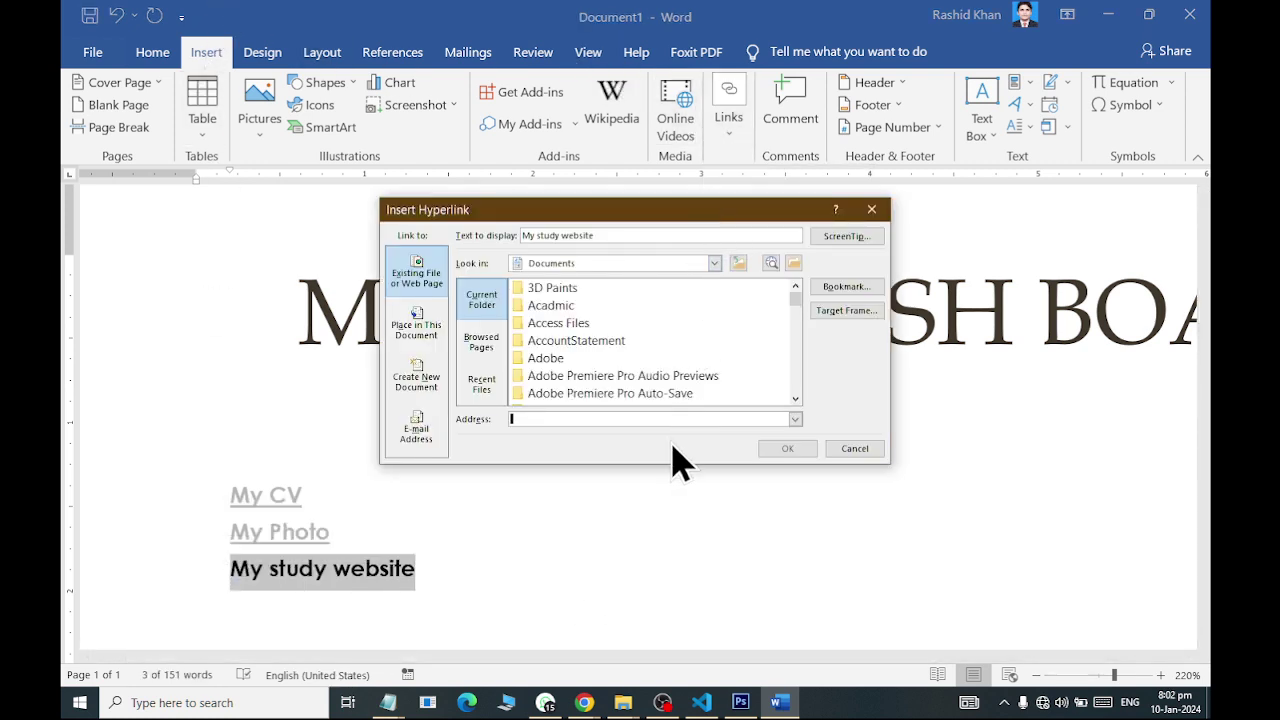
key(ctrl+v)
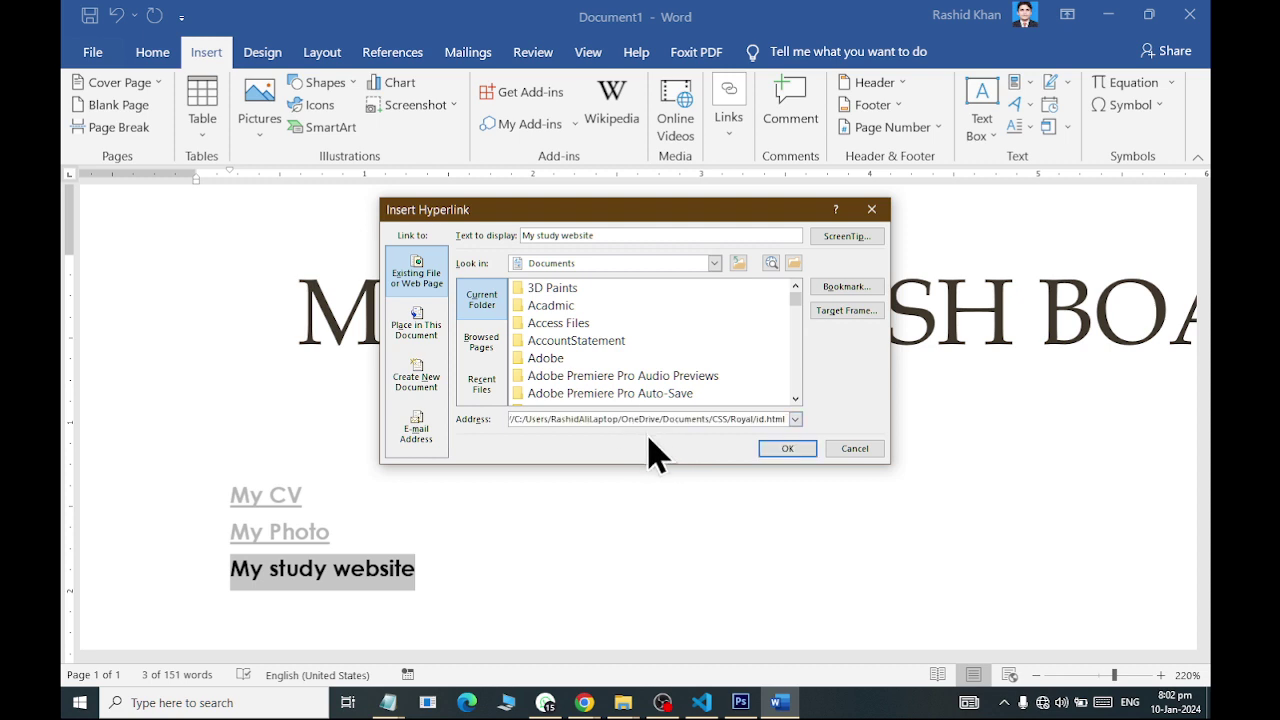
click(787, 448)
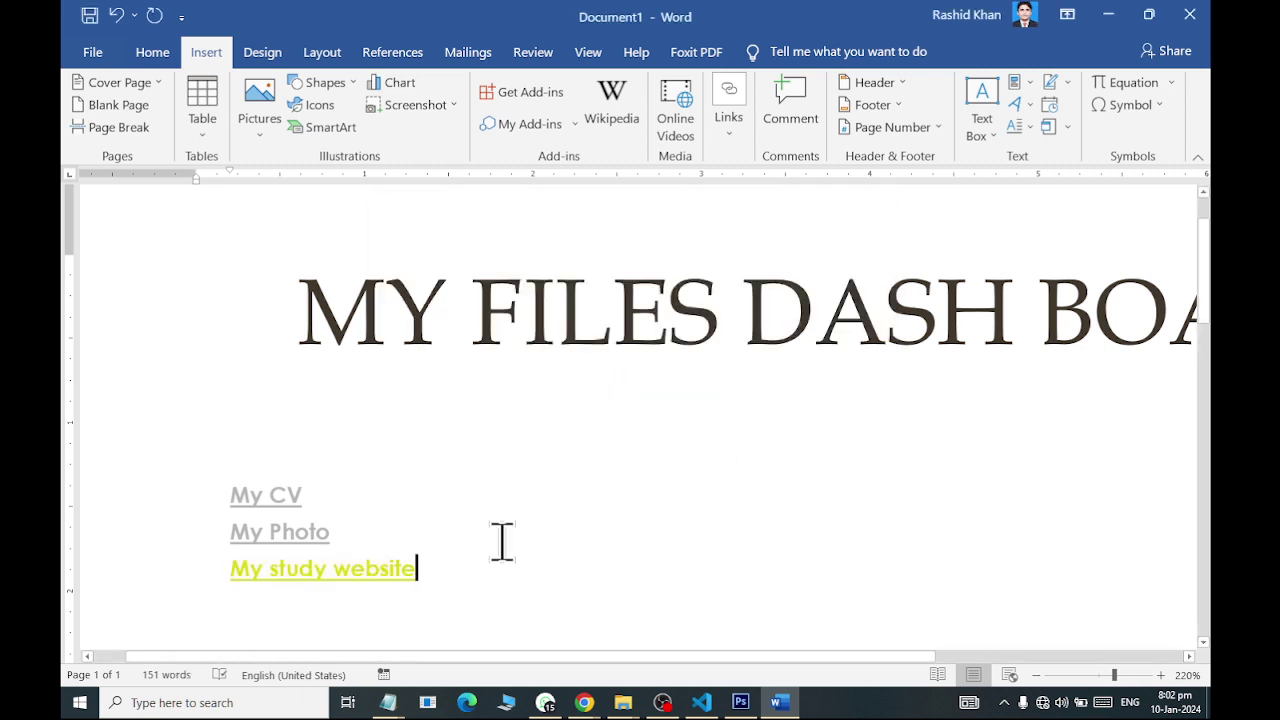
ctrl+click(333, 575)
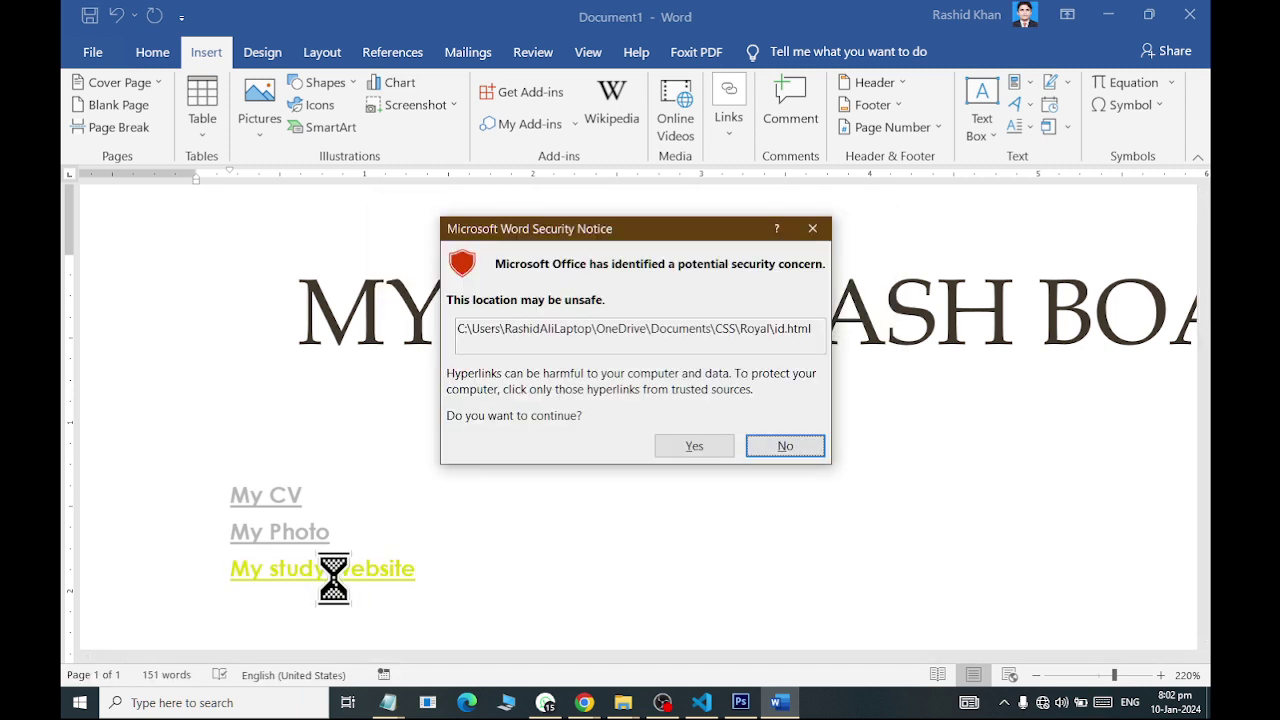
click(712, 448)
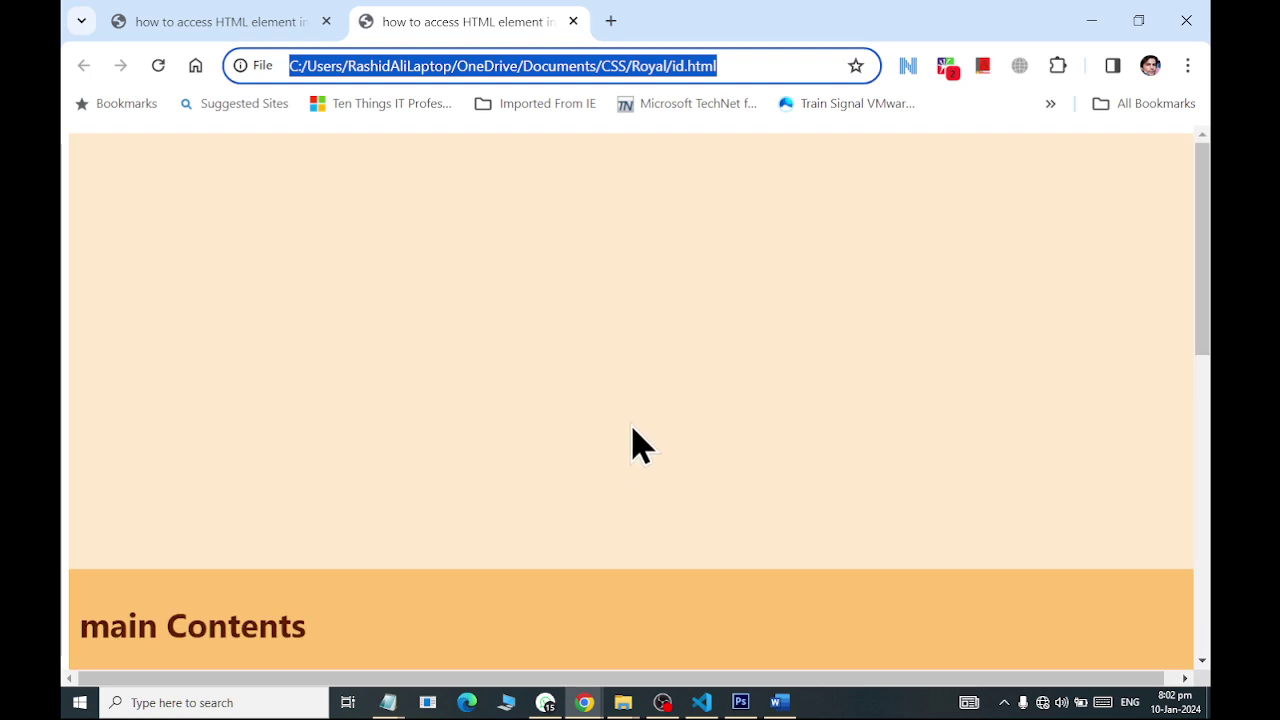
scroll(634, 443, down, 5)
scroll(623, 434, up, 5)
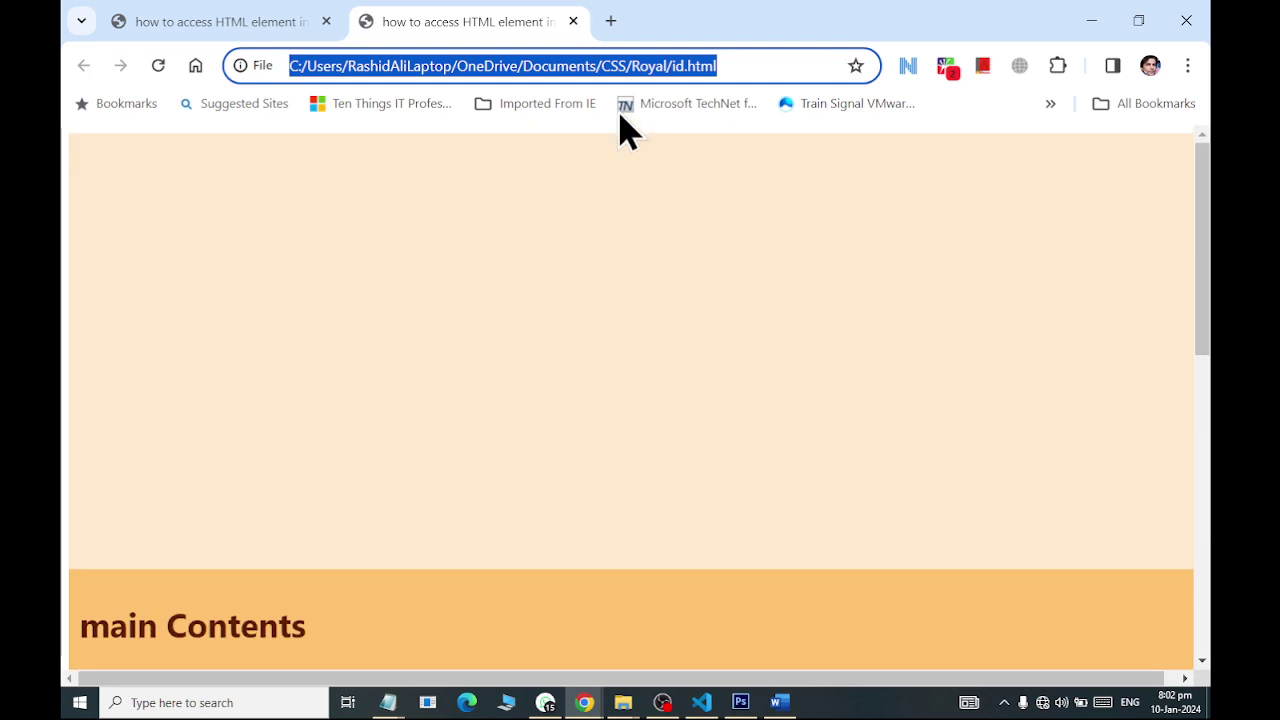
click(573, 21)
key(alt+Tab)
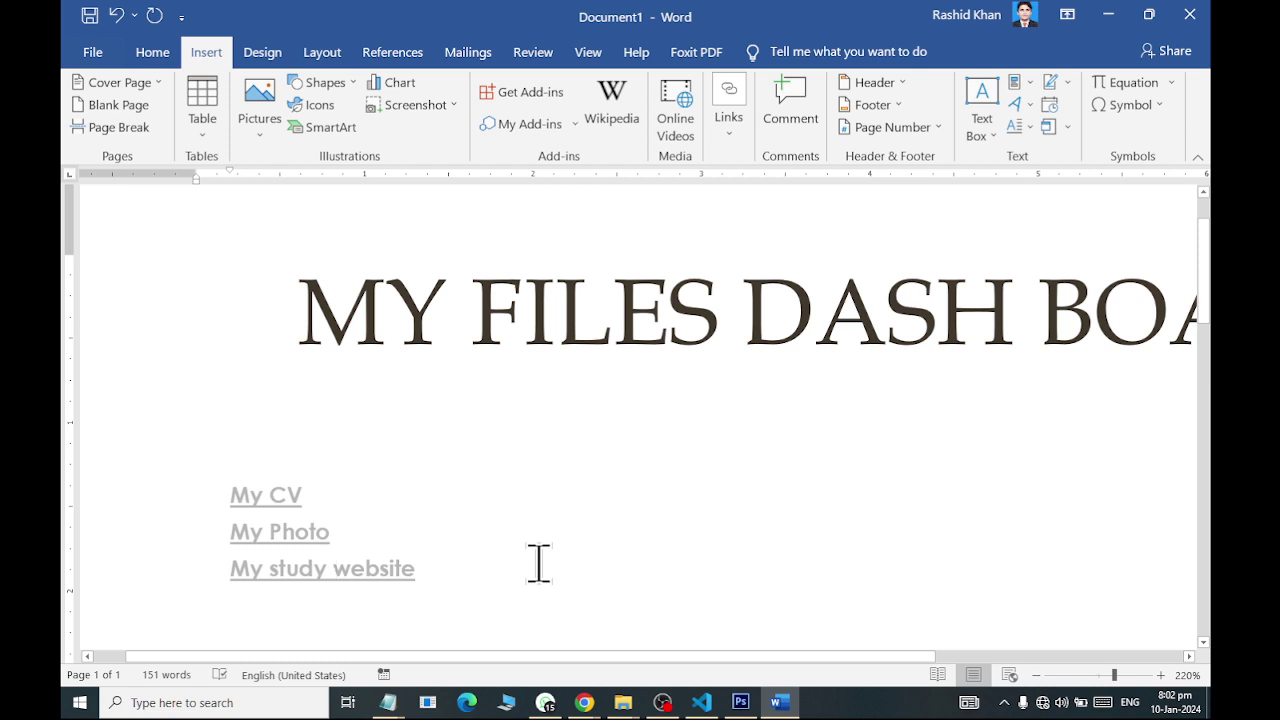
ctrl+click(358, 575)
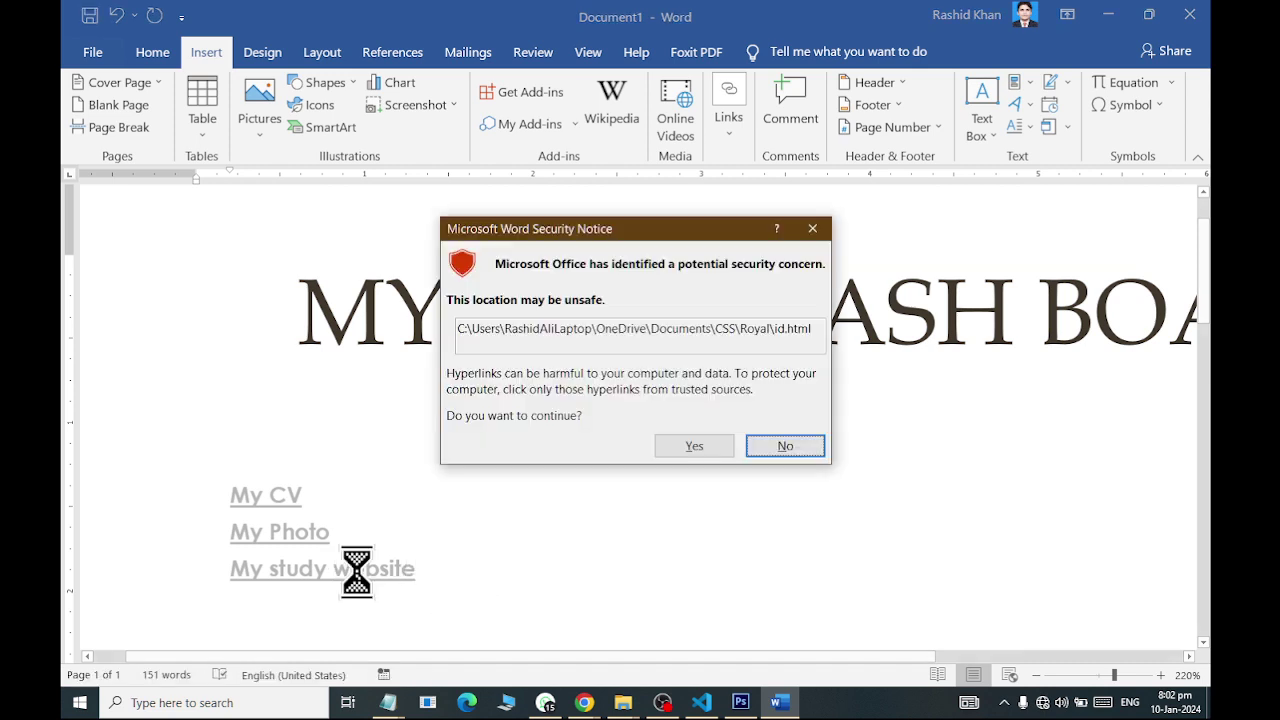
click(681, 446)
scroll(654, 511, down, 5)
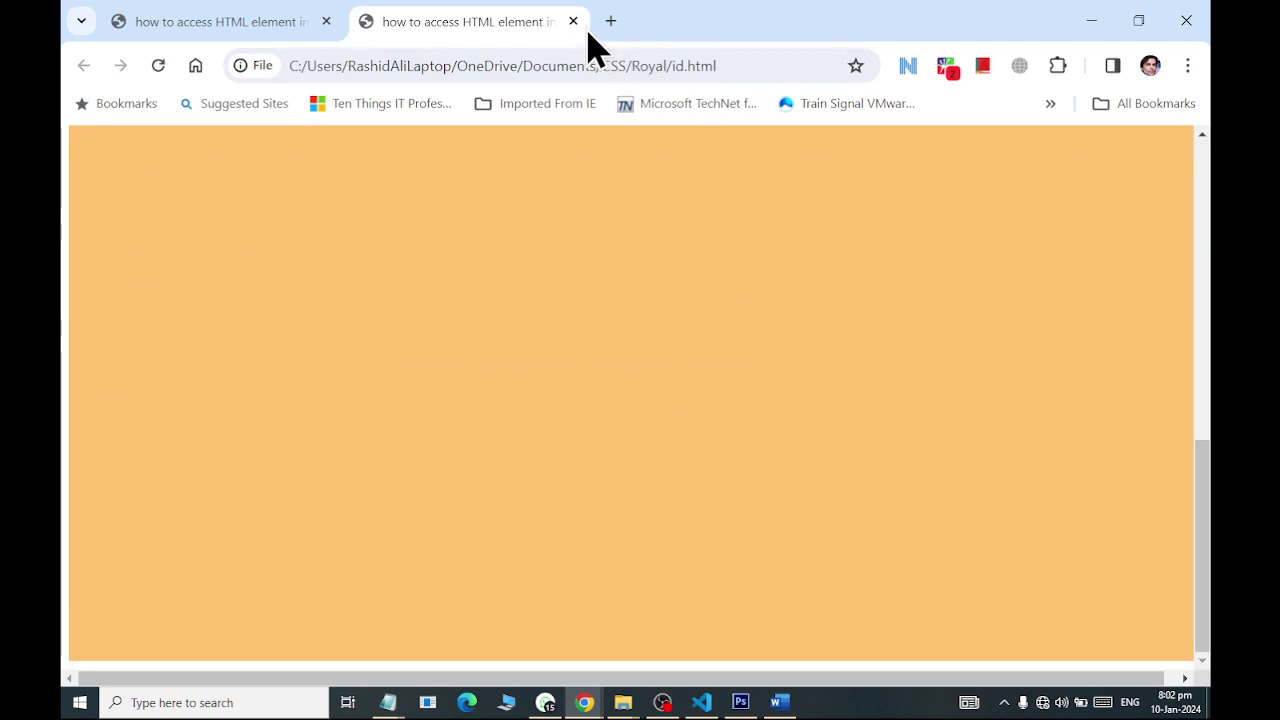
click(552, 21)
key(alt+Tab)
Step: Give the My CV, My Photo and My study website links a grey theme font colour
drag(428, 570, 230, 495)
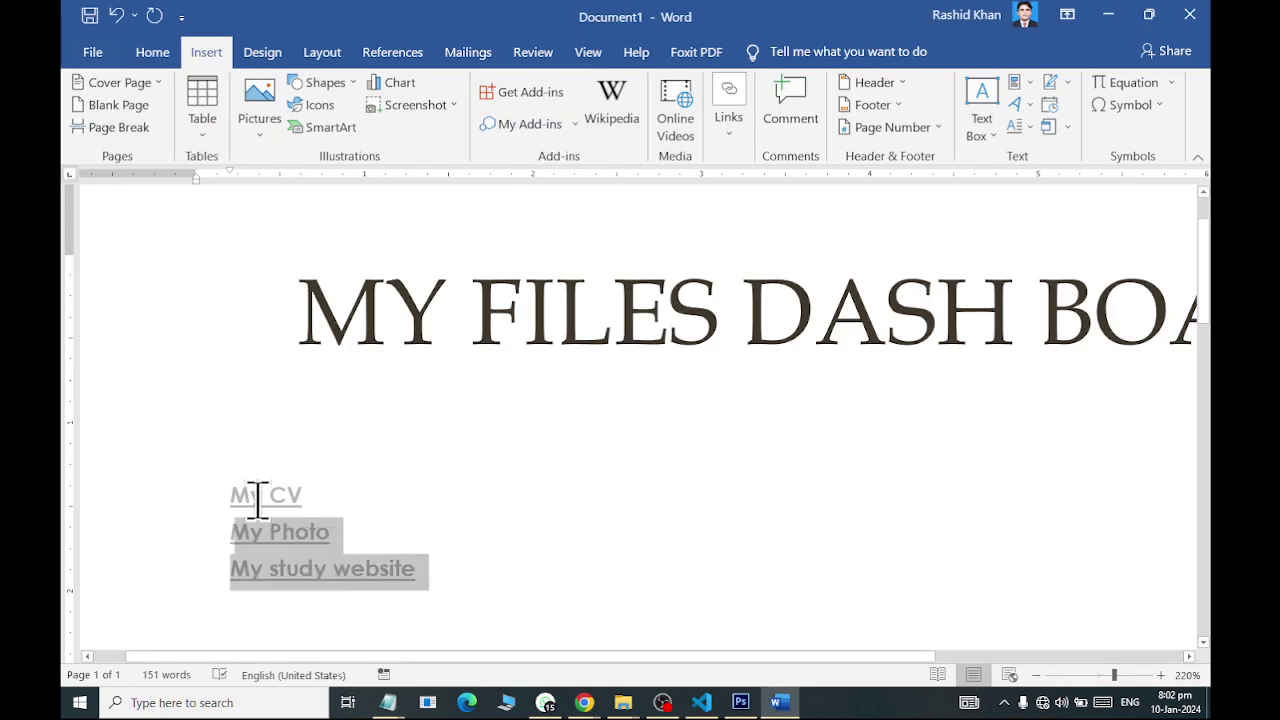
click(152, 52)
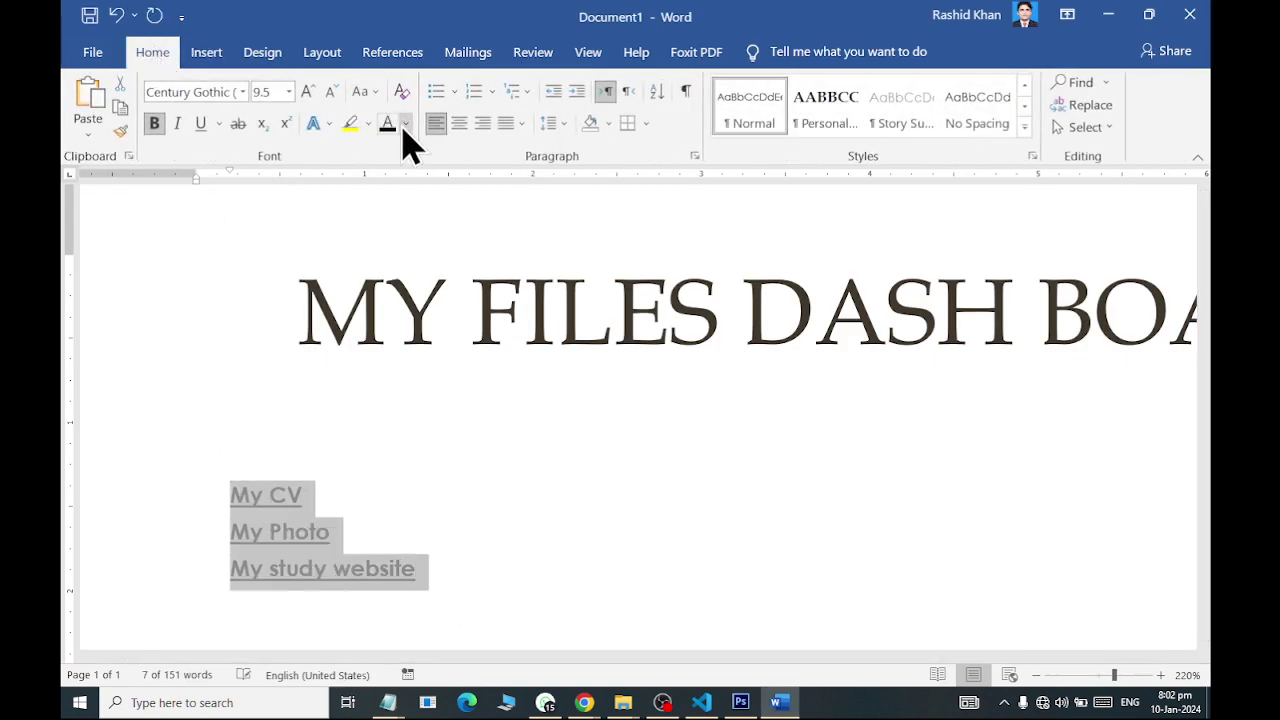
click(406, 124)
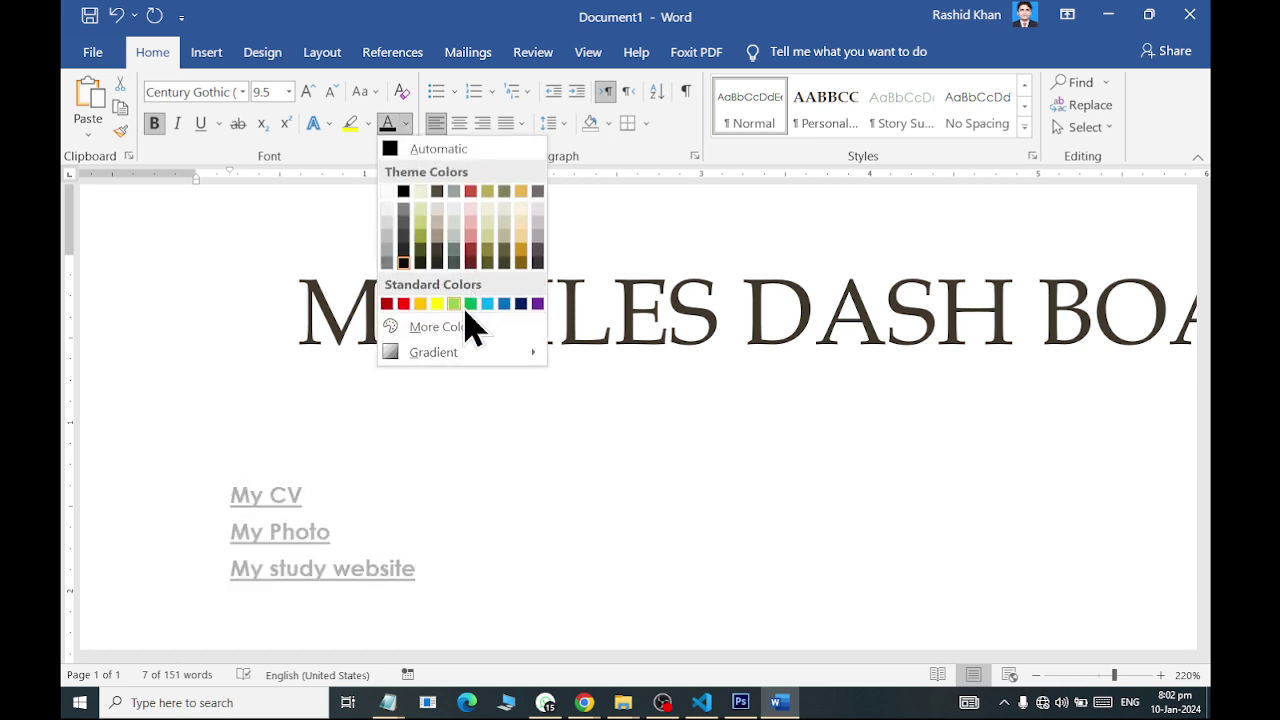
click(514, 264)
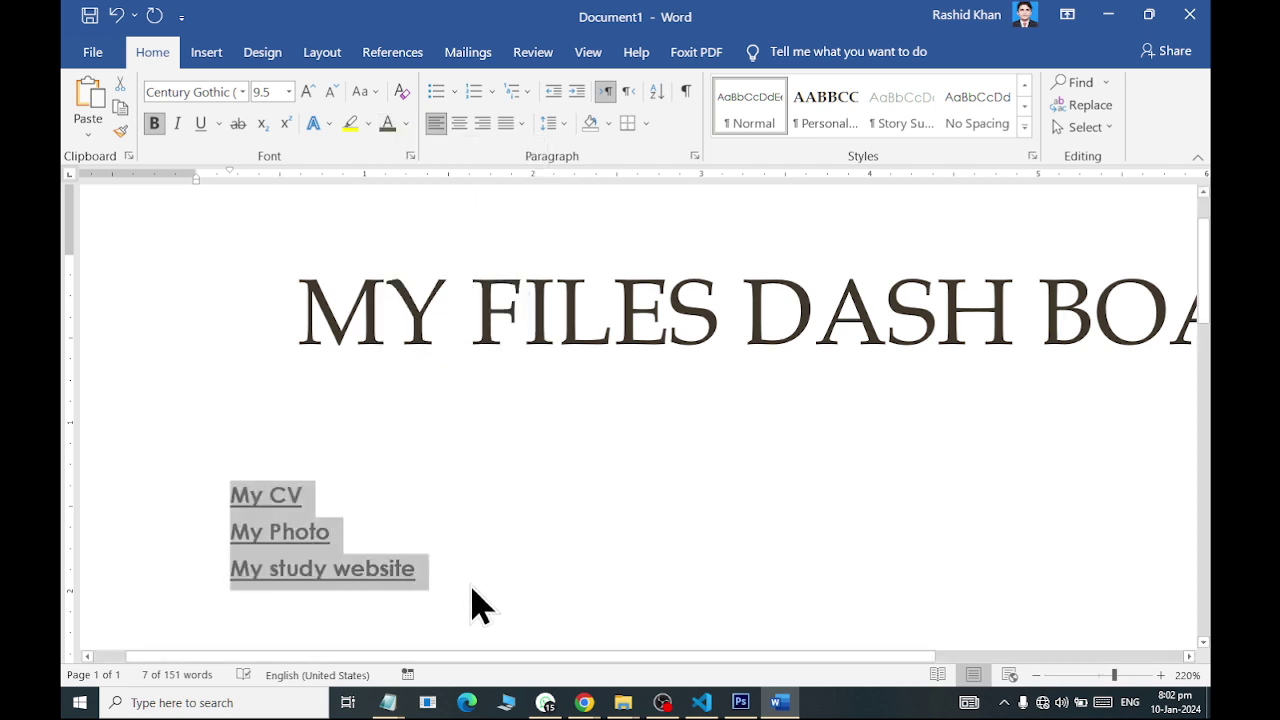
click(440, 597)
click(317, 621)
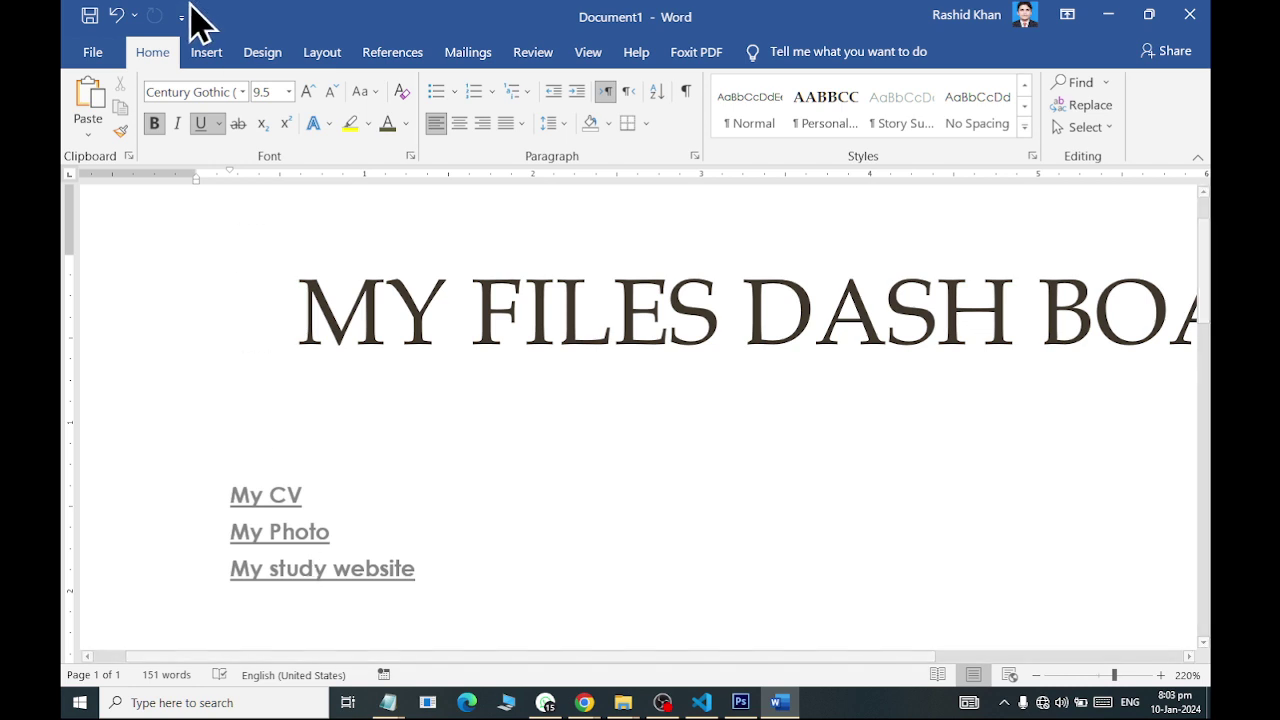
Step: Draw a rectangle below the title, right of the links, with a preset bevel effect
click(206, 56)
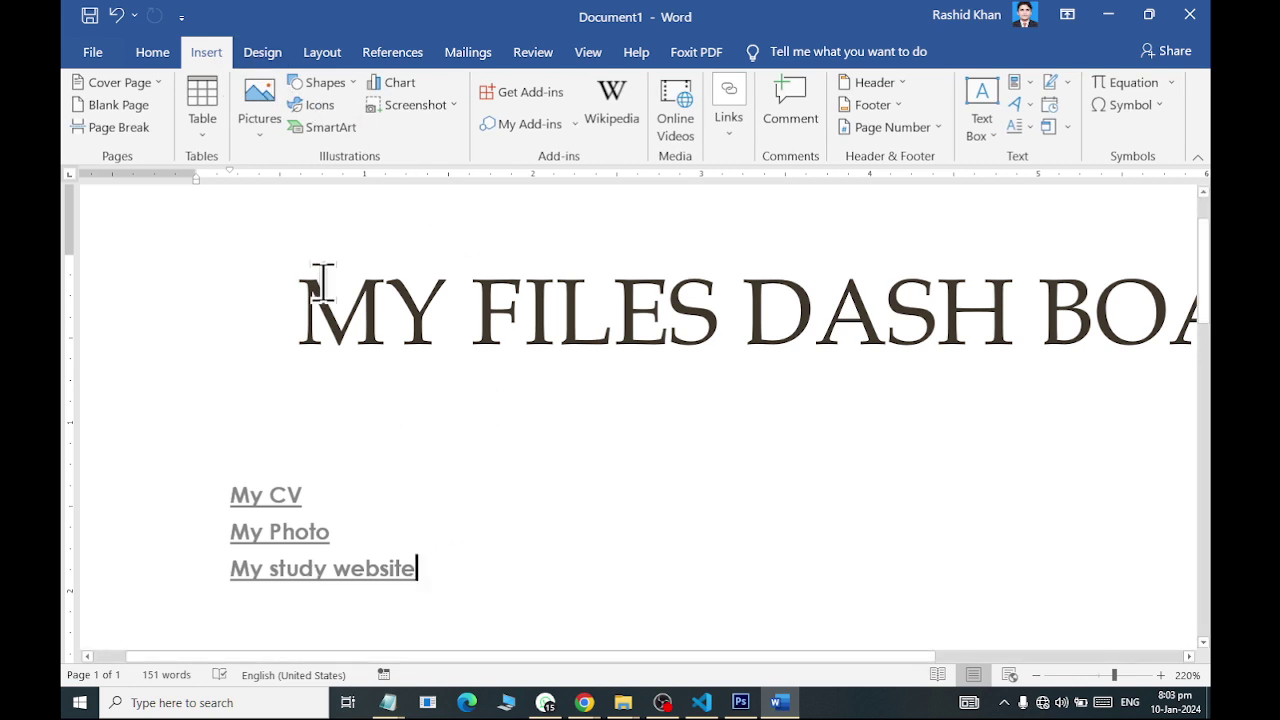
click(331, 87)
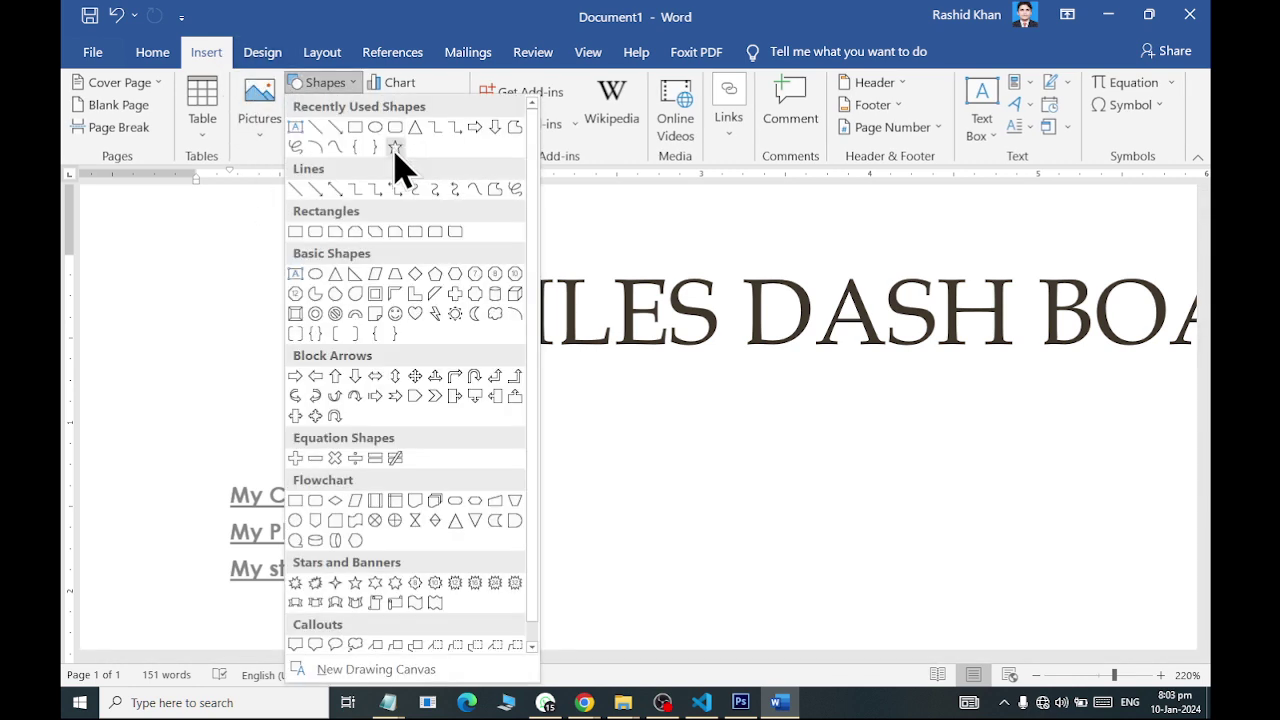
click(356, 127)
drag(560, 415, 849, 496)
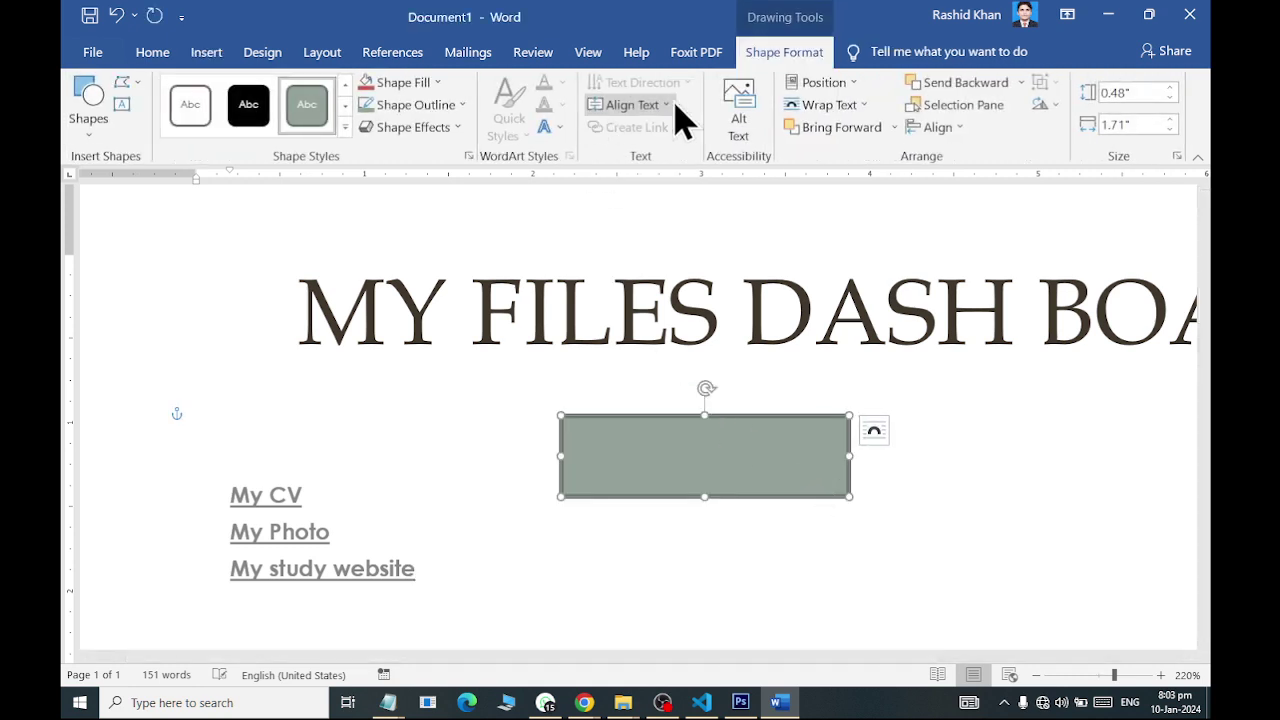
click(445, 128)
mouse_move(430, 170)
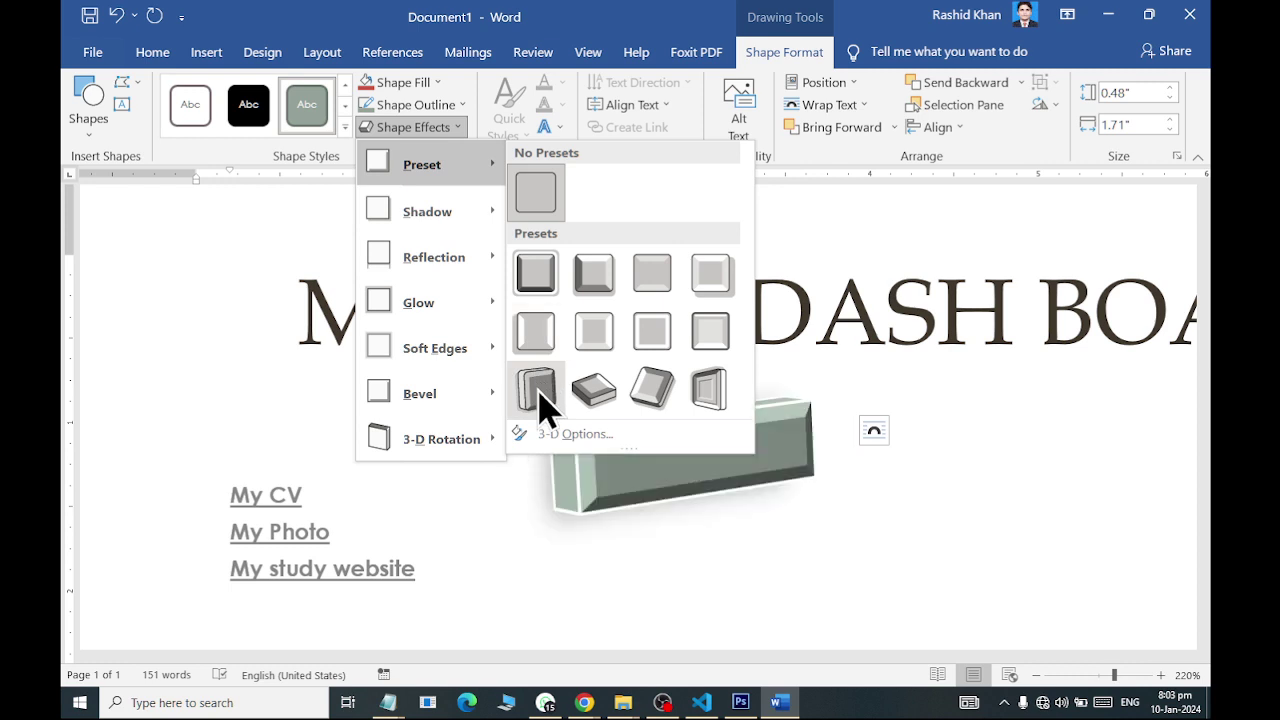
click(536, 285)
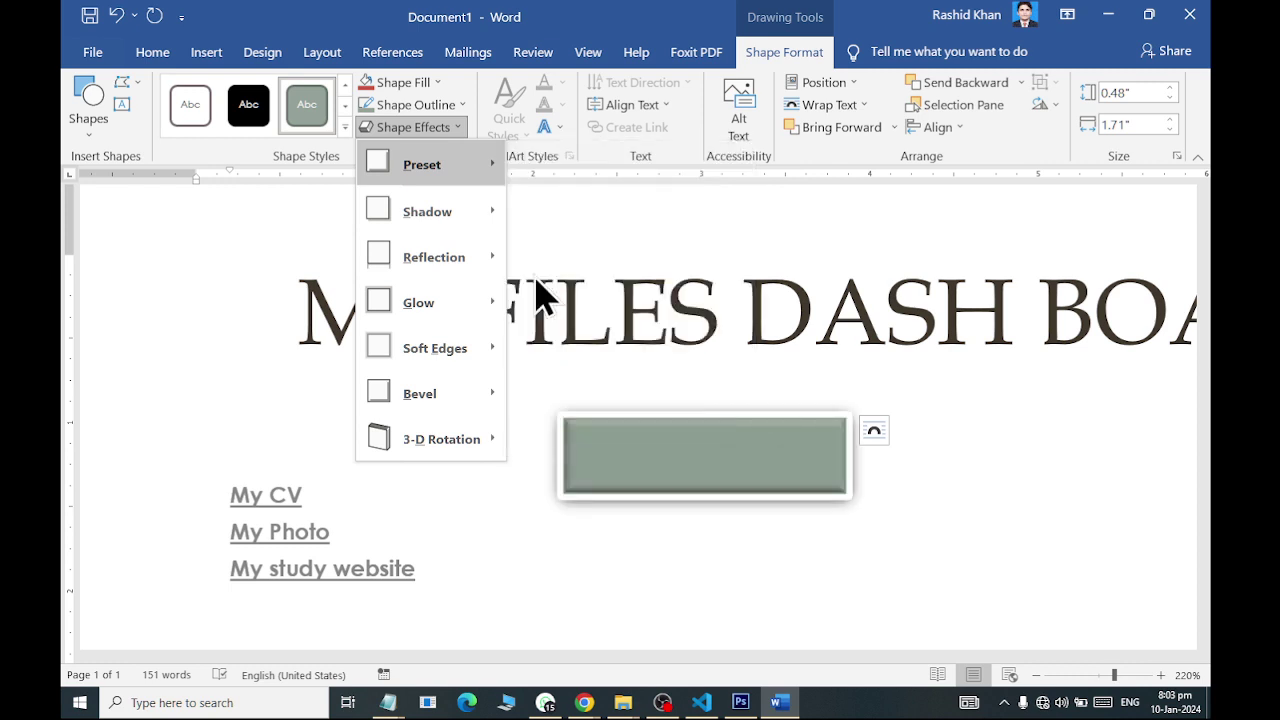
Step: Label the rectangle 'Admission Form'
right_click(652, 447)
click(701, 356)
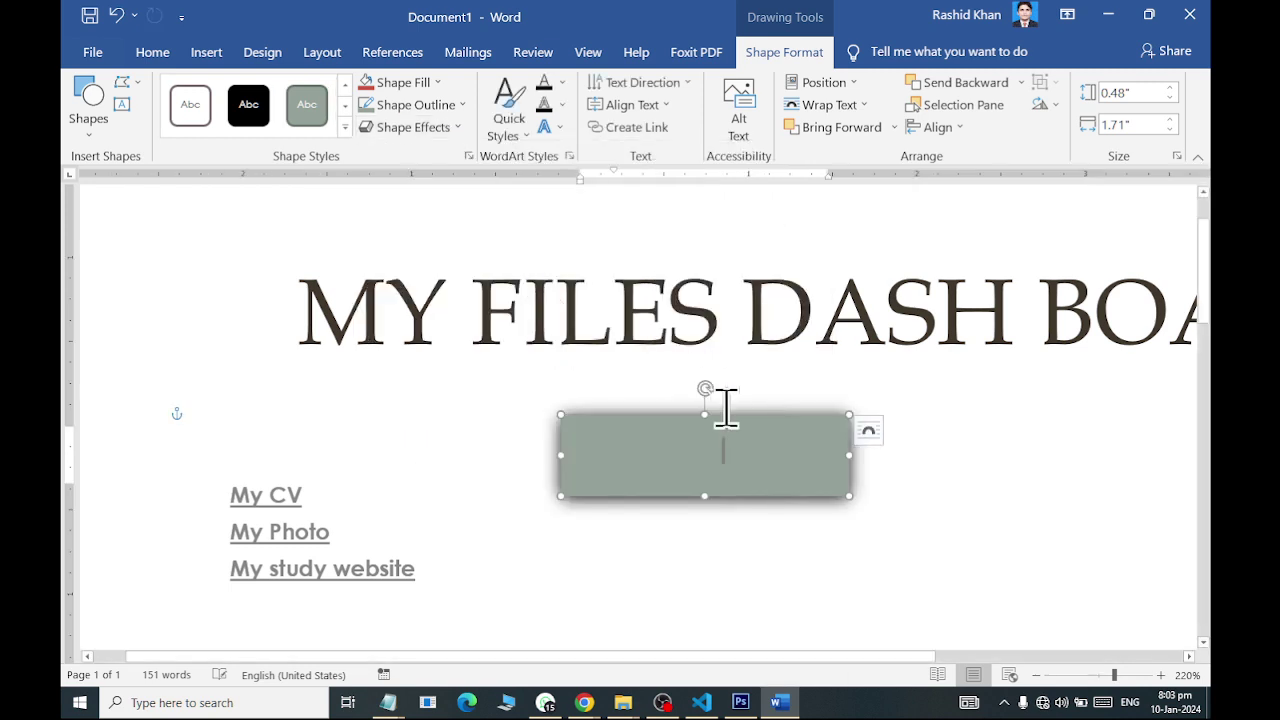
text(My)
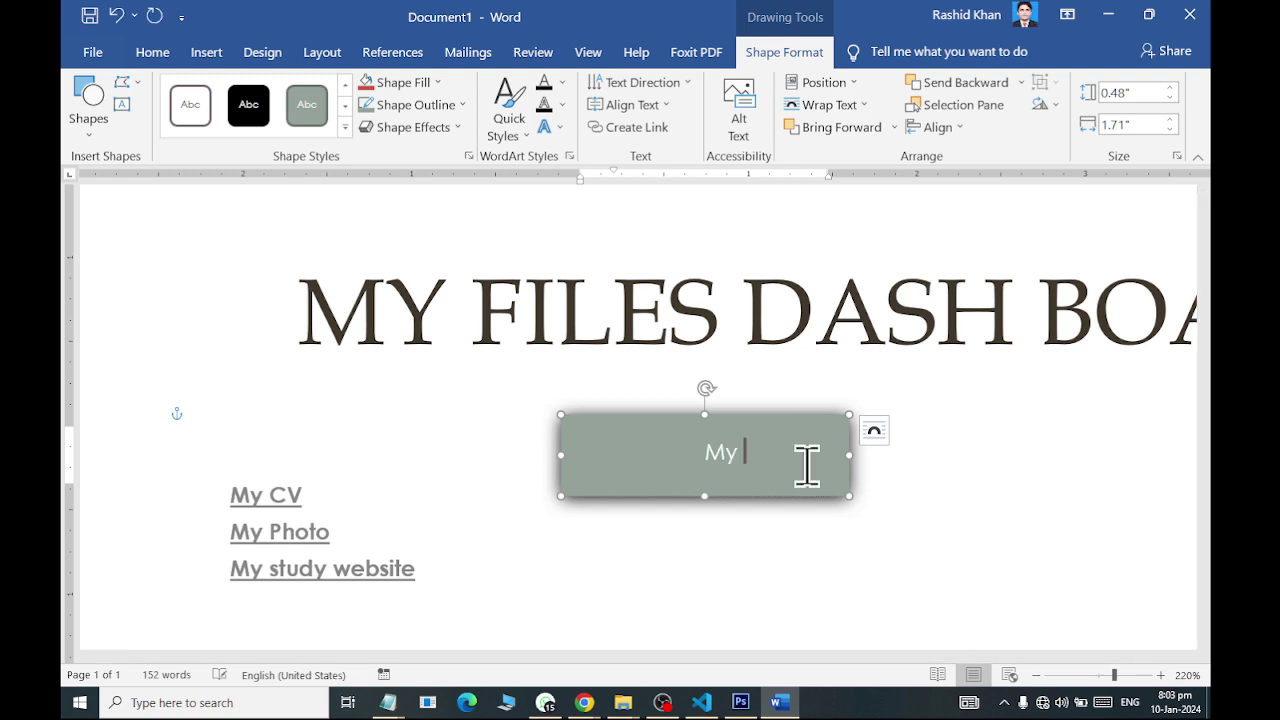
key(BackSpace)
key(BackSpace)
text(Admission Form)
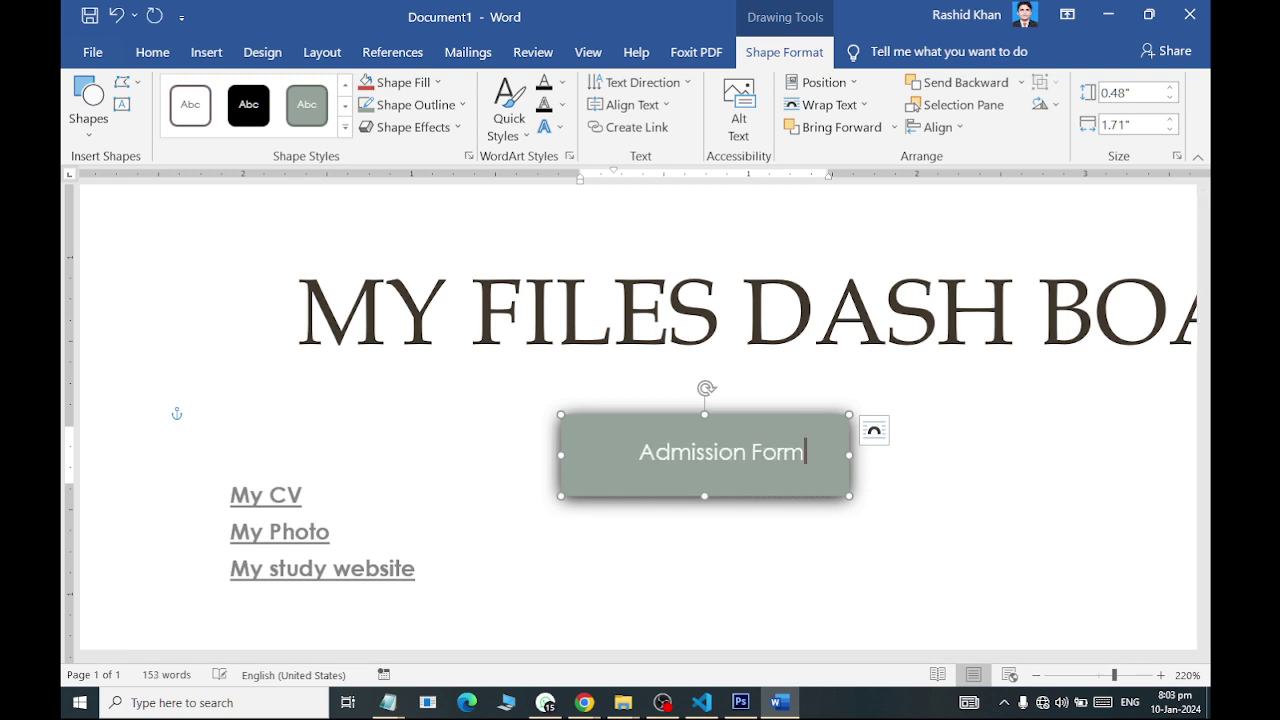
click(744, 560)
click(751, 489)
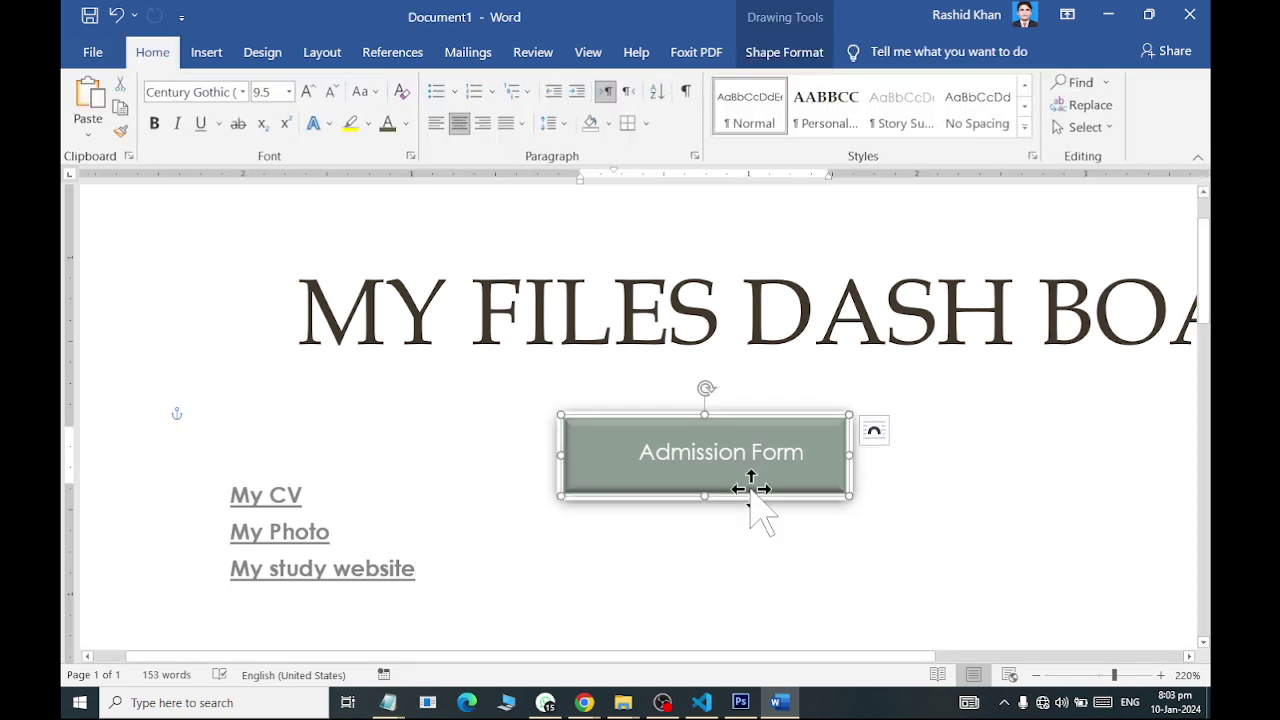
Step: Hyperlink the shape to Admission Form with Round text.pdf in Word_Files
click(208, 54)
click(729, 125)
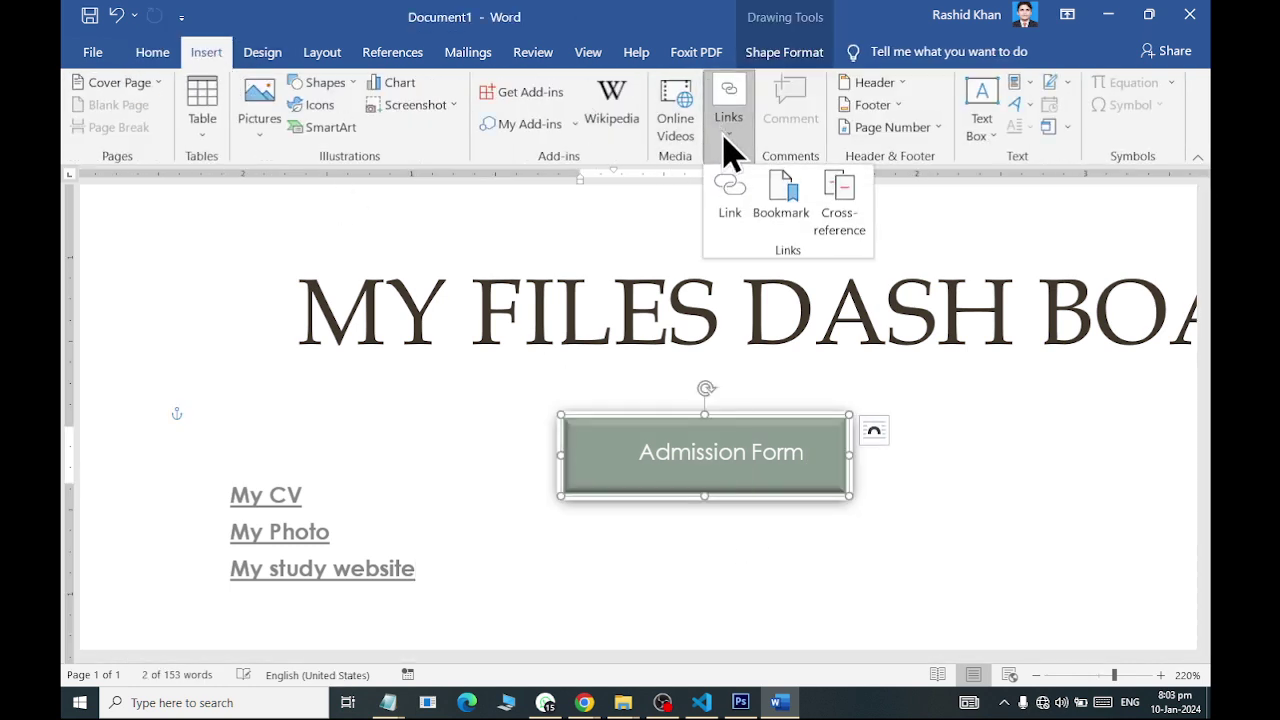
click(736, 212)
click(561, 340)
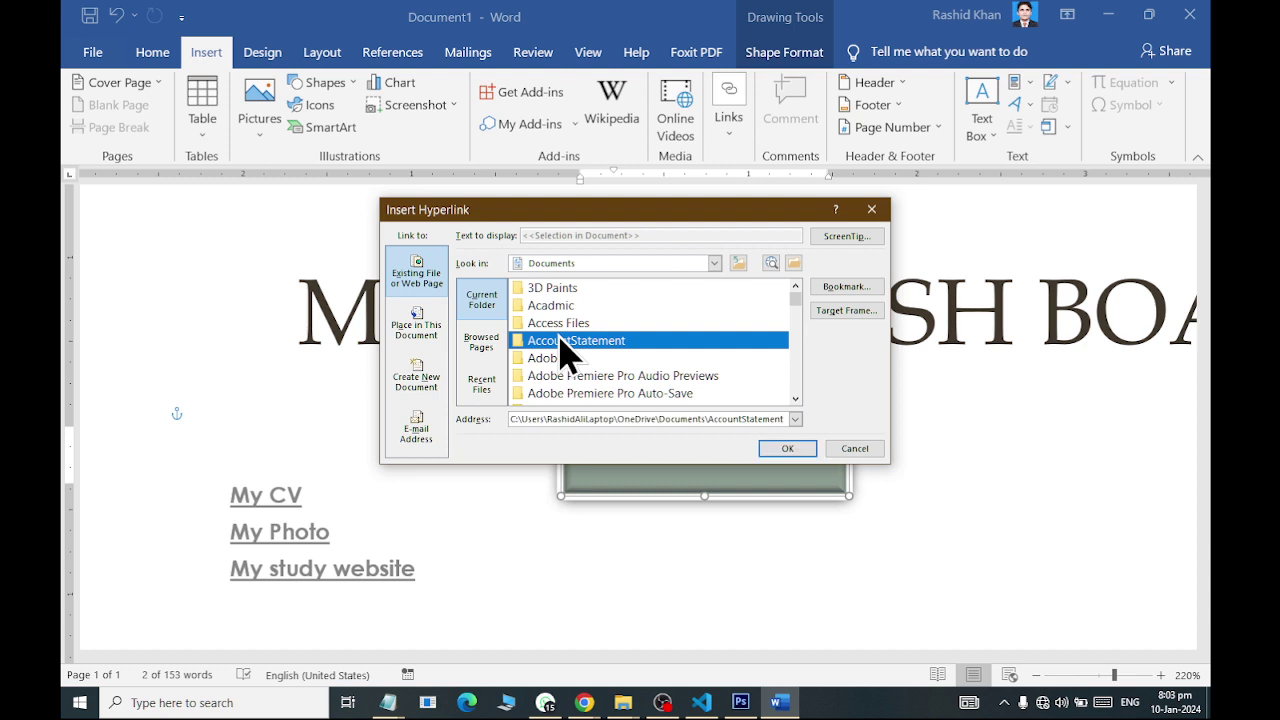
text(word)
key(Return)
text(admissi)
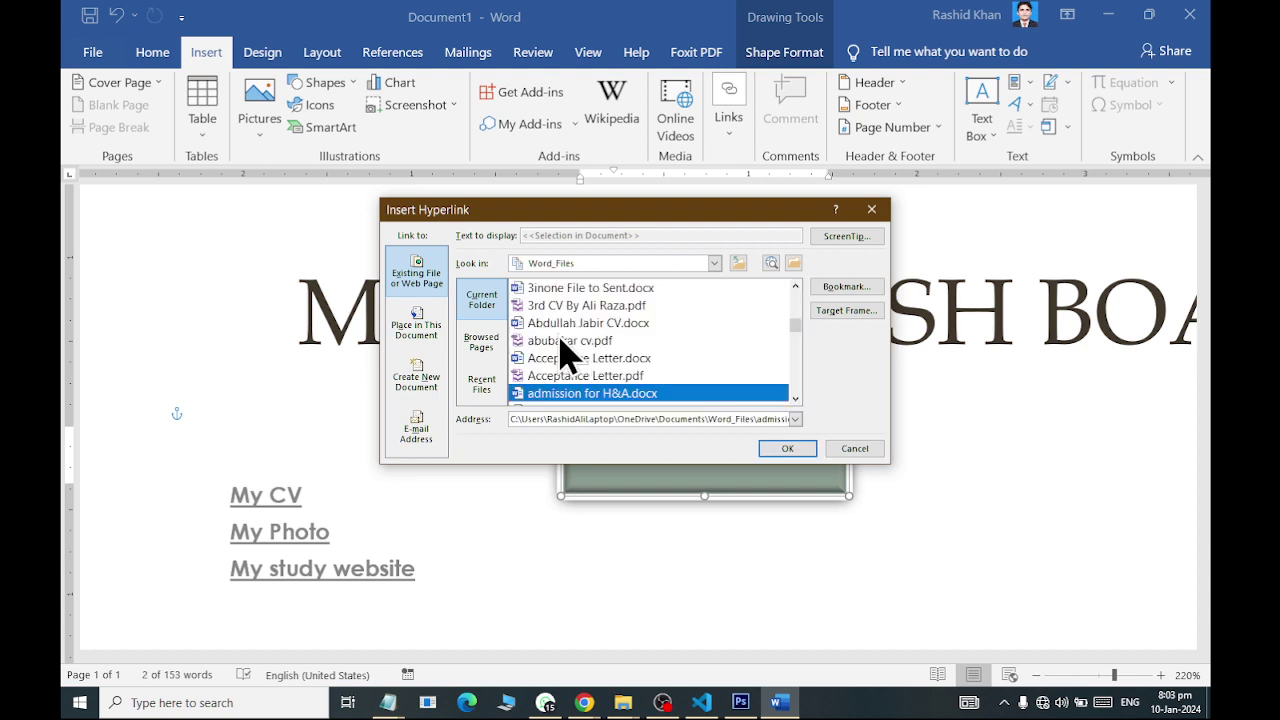
key(Up)
key(Down)
key(Down)
key(Down)
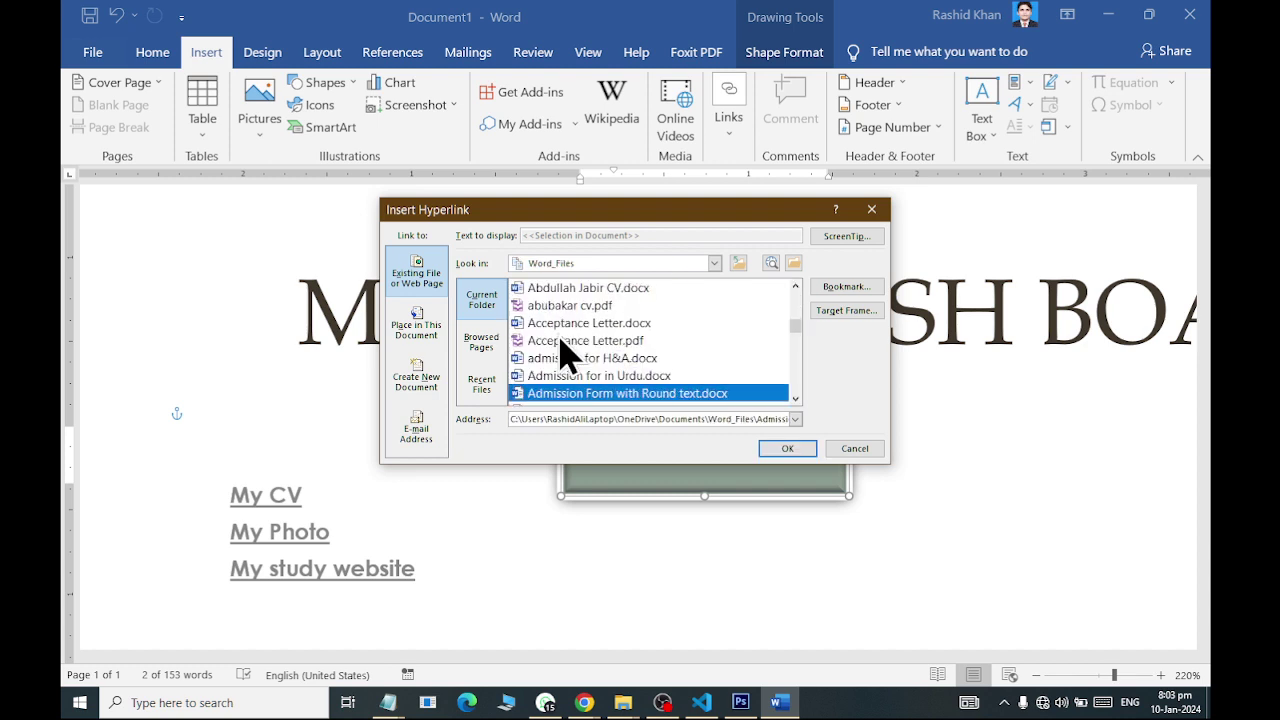
key(Up)
key(Down)
key(Up)
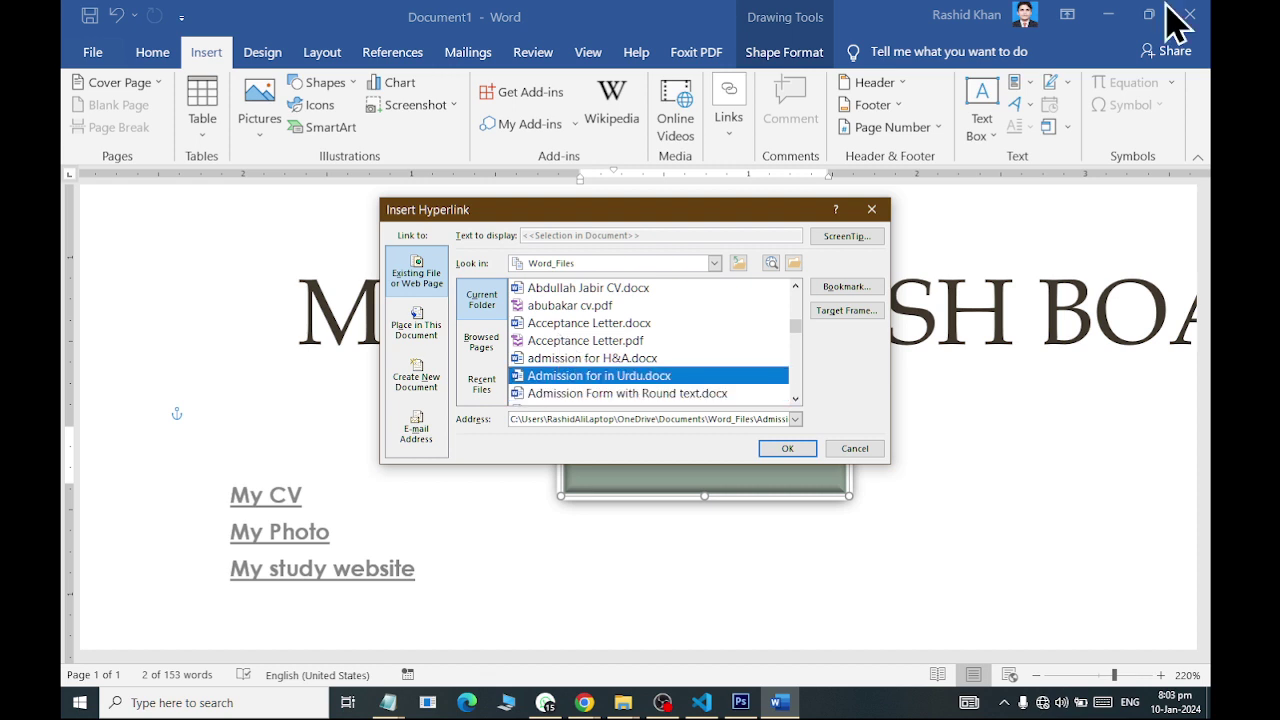
key(Down)
key(Down)
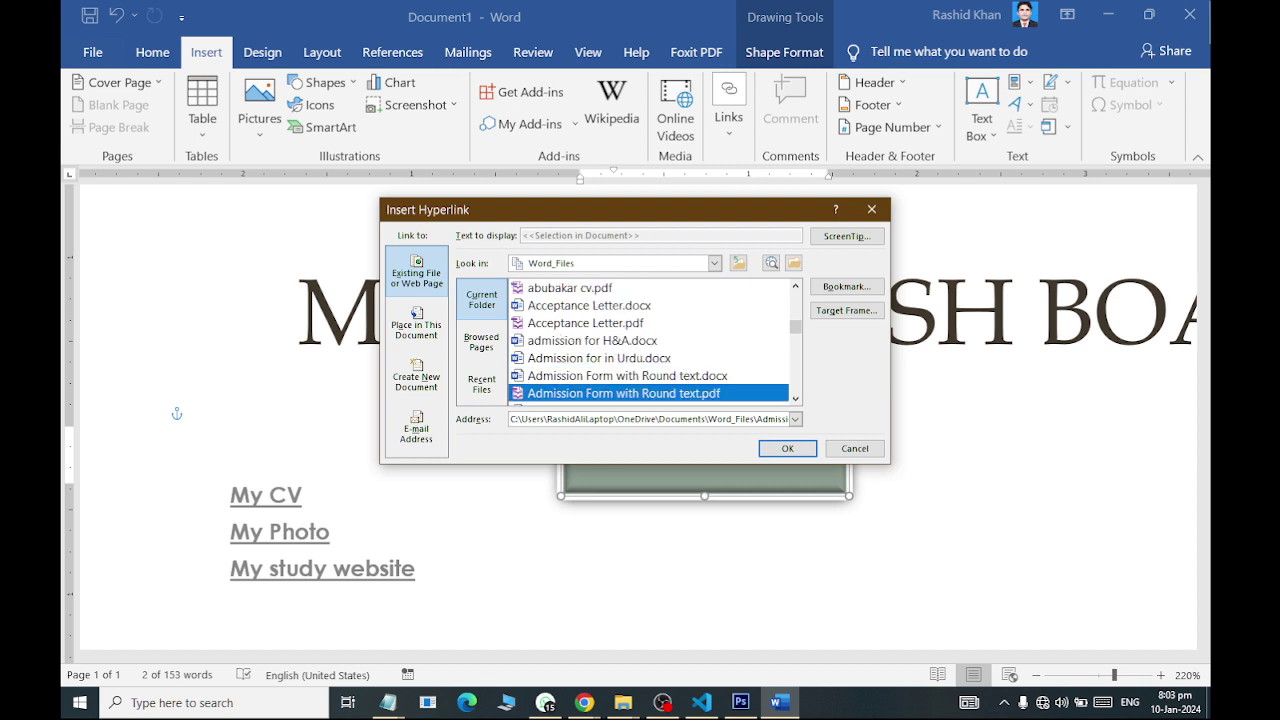
key(Return)
Step: Test the shape's link by opening the PDF in Foxit, then close it
click(780, 575)
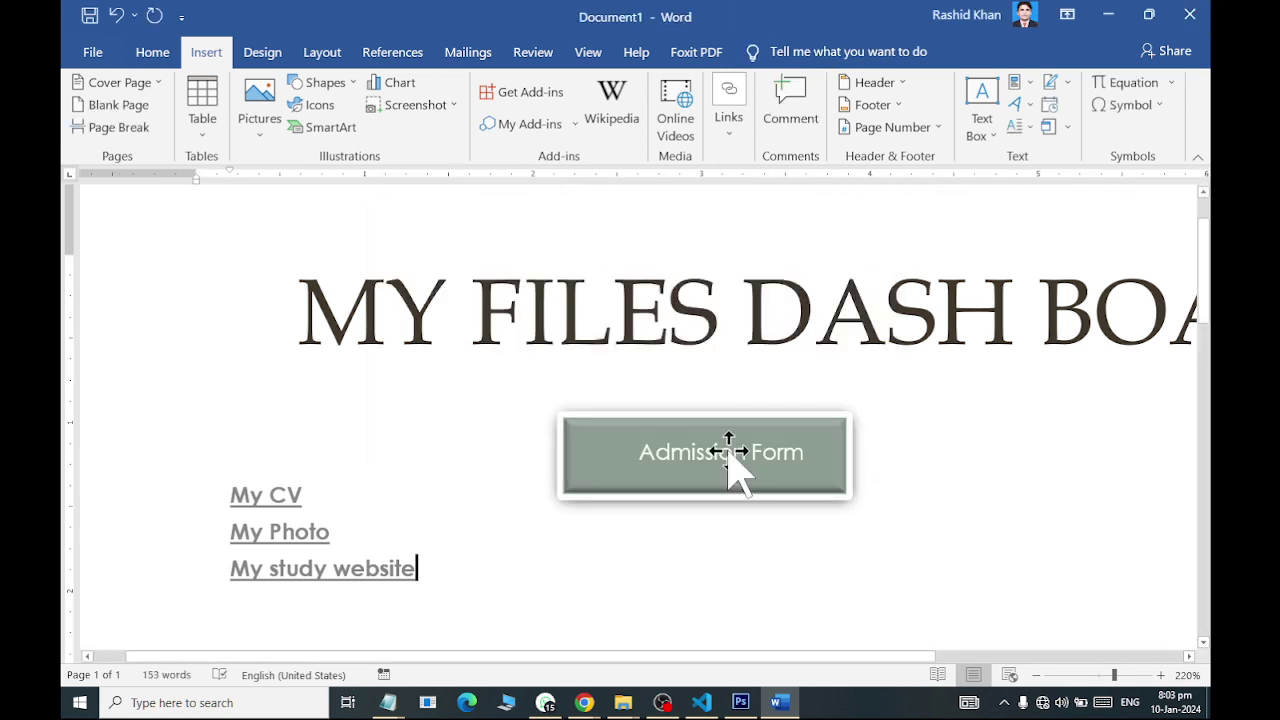
click(728, 452)
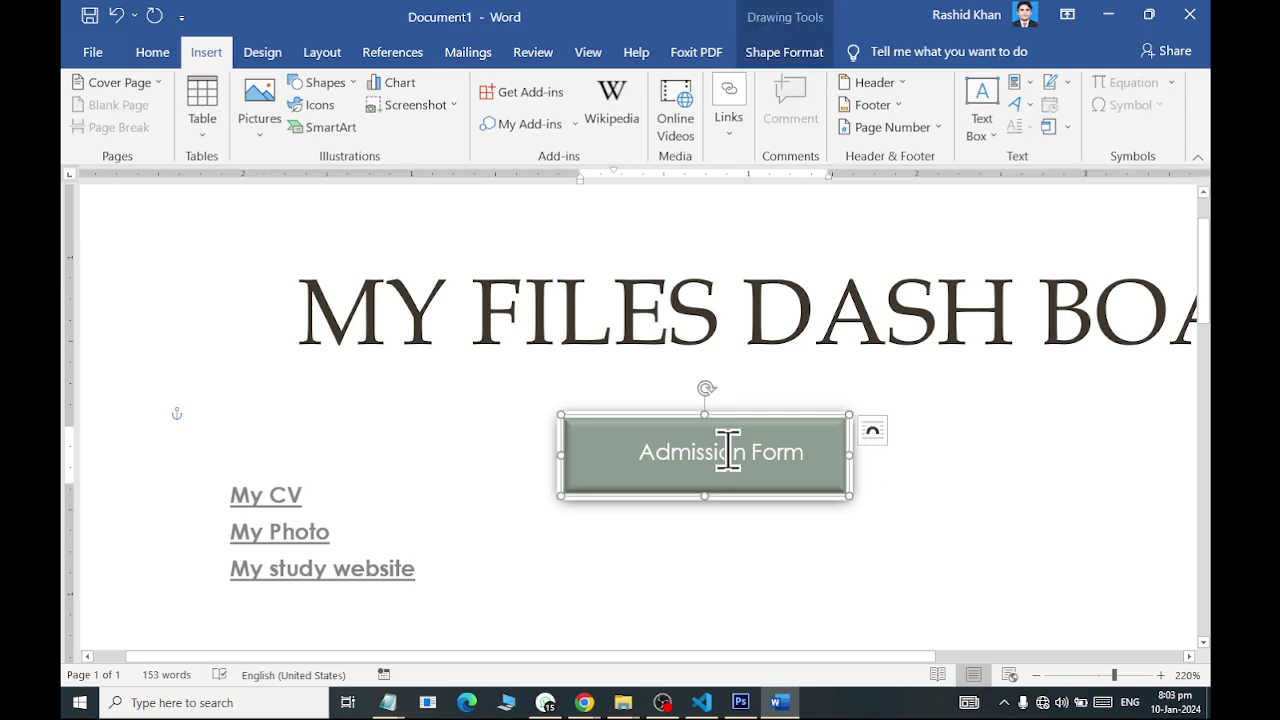
click(727, 503)
ctrl+click(729, 505)
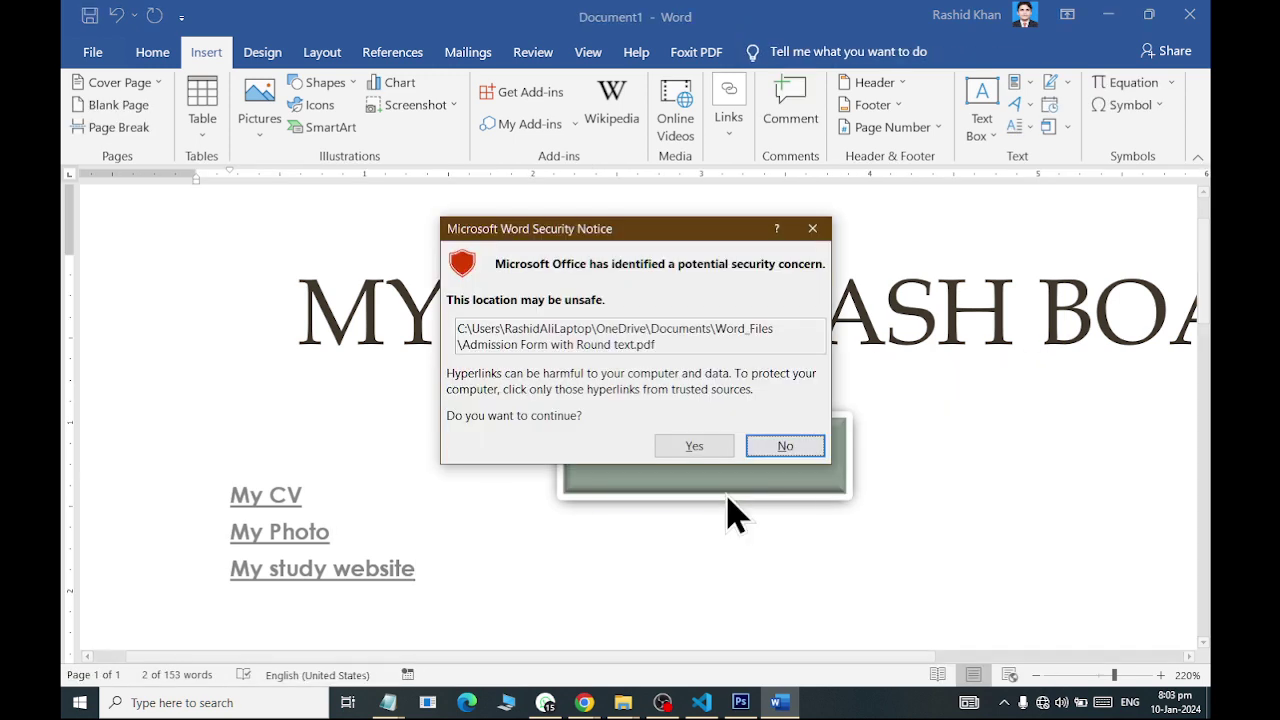
click(693, 450)
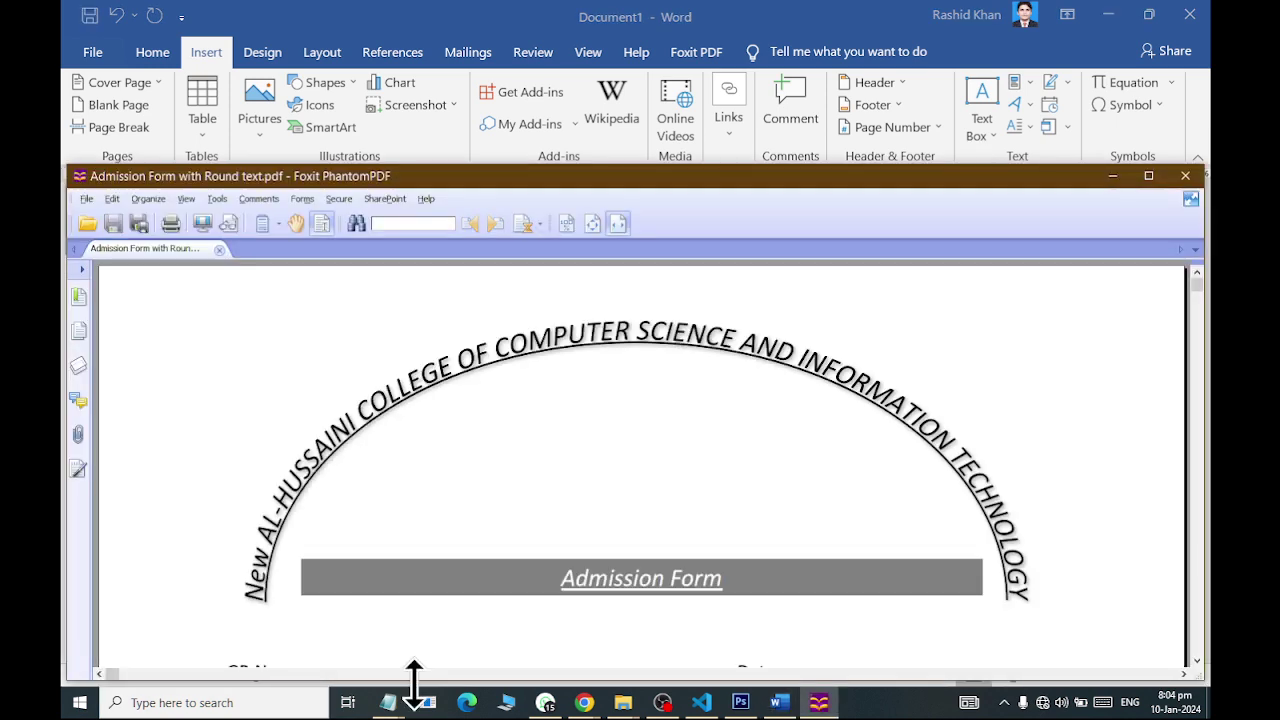
scroll(506, 560, down, 1)
scroll(506, 560, down, 10)
scroll(492, 590, down, 5)
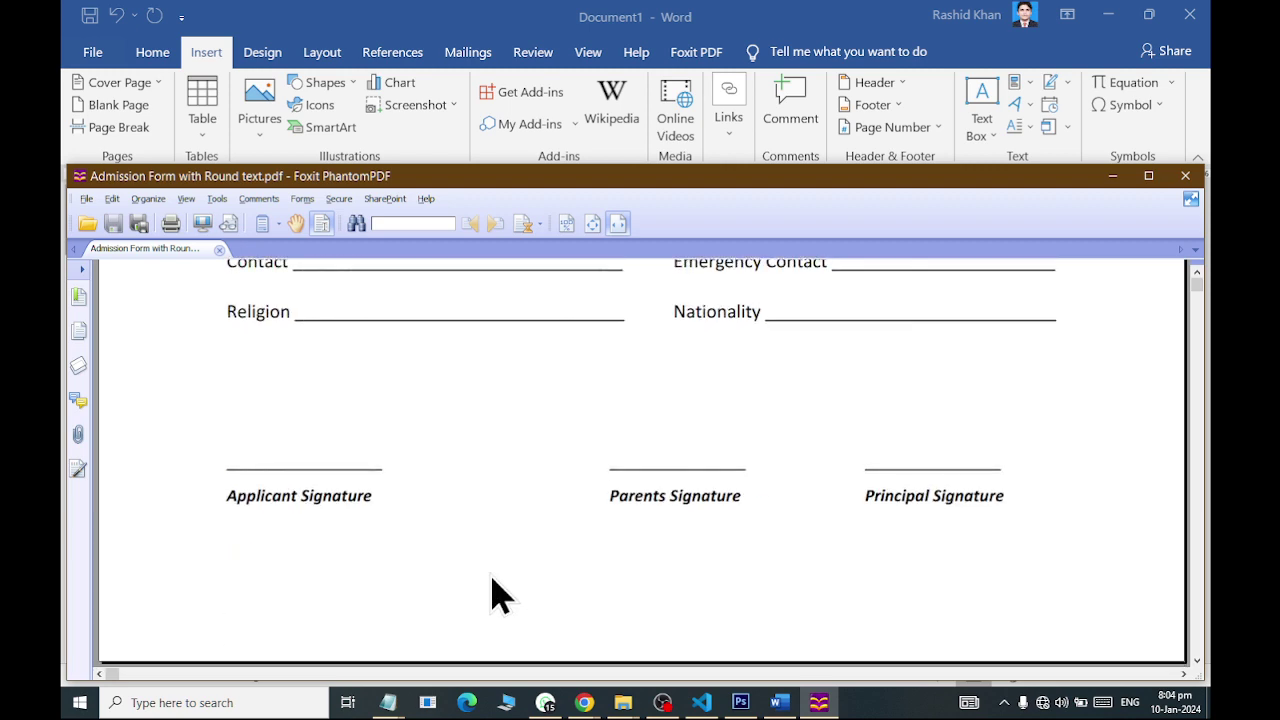
click(1186, 176)
drag(737, 413, 741, 422)
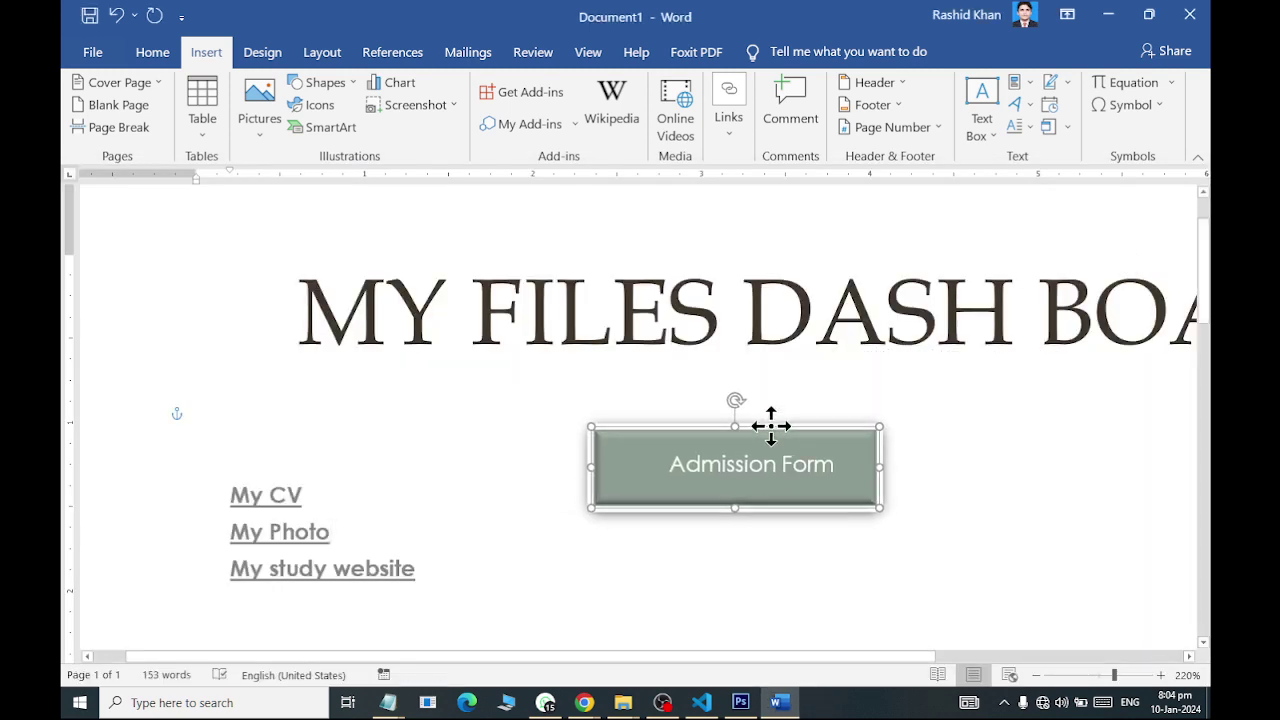
ctrl+scroll(741, 415, down, 2)
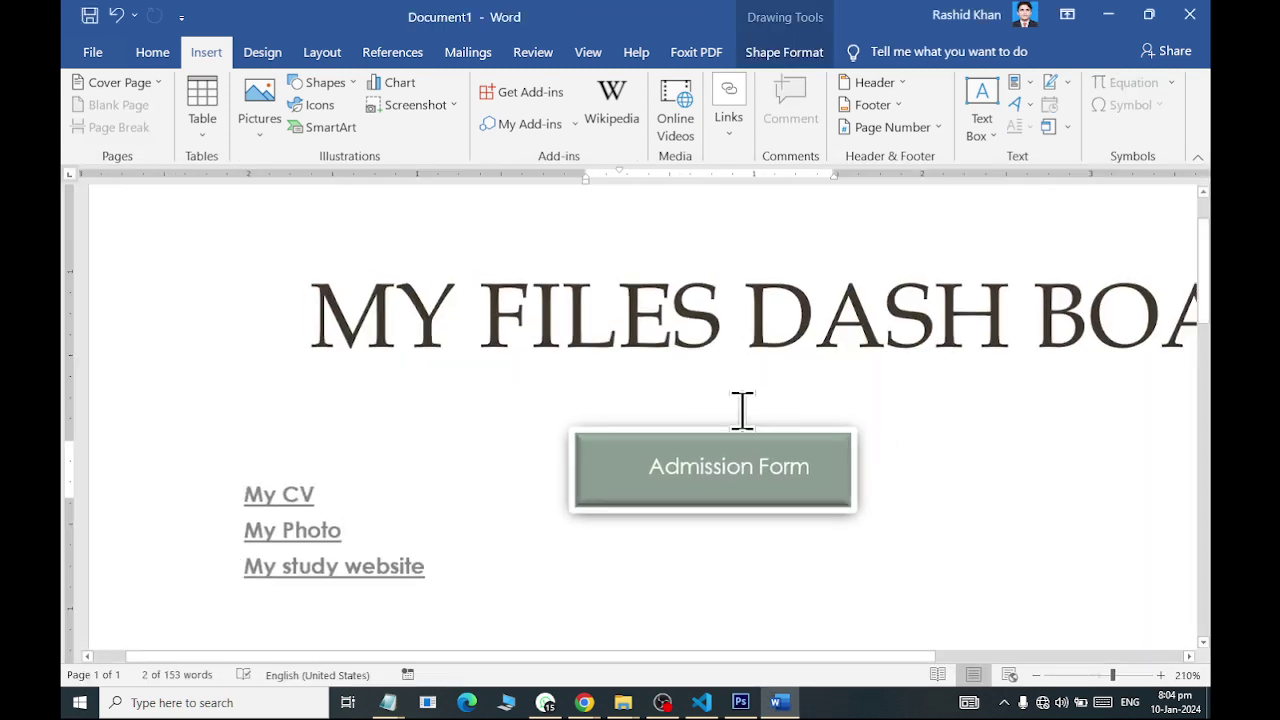
click(462, 594)
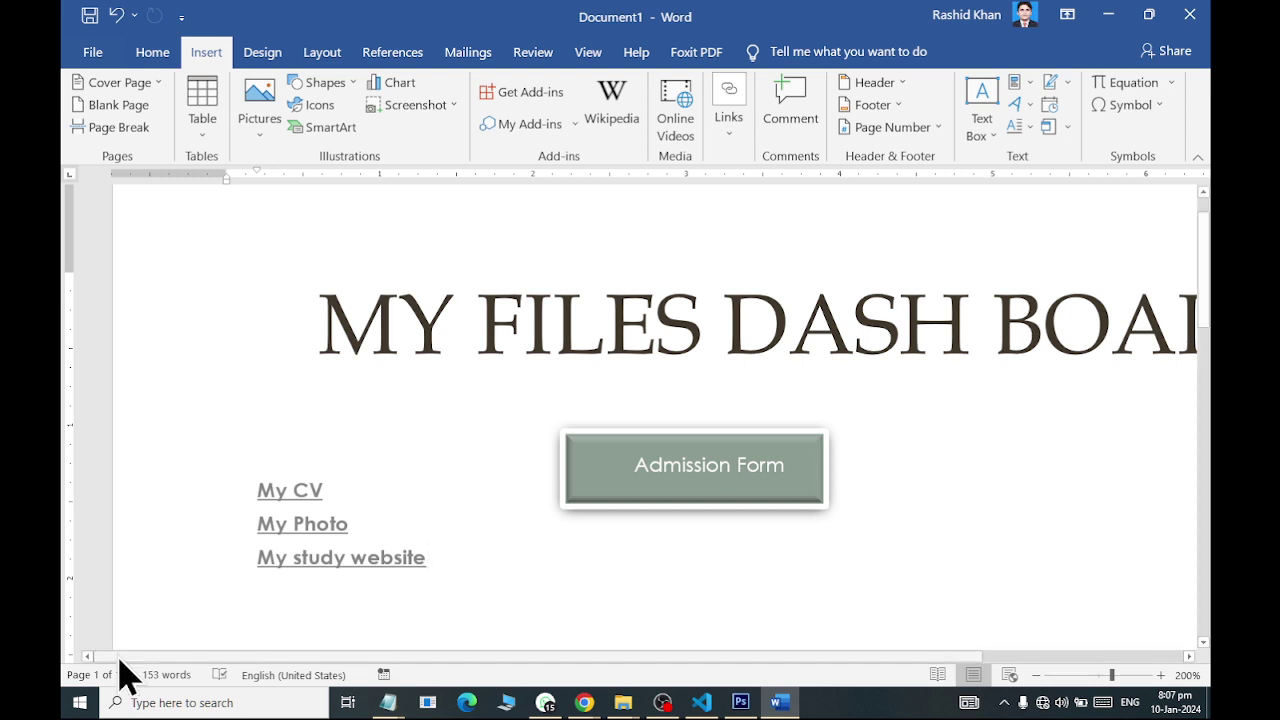
click(632, 500)
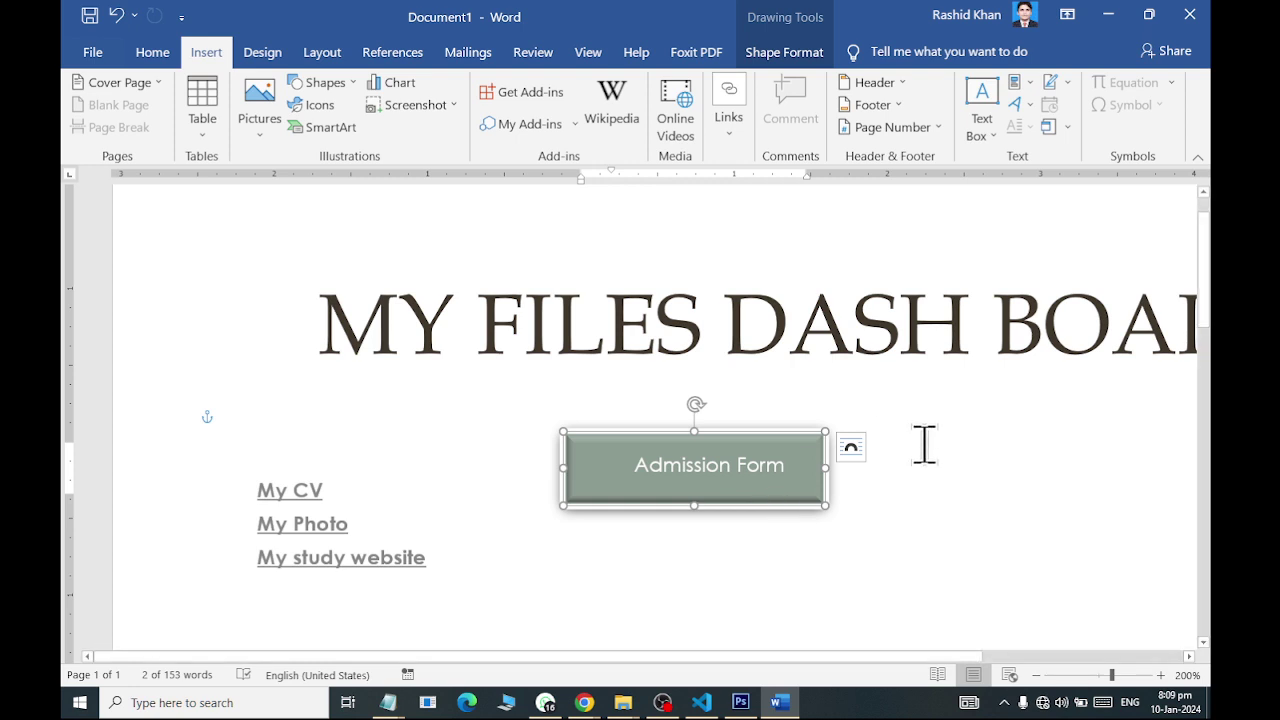
Step: Review the finished dashboard and place the cursor after My study website
ctrl+scroll(922, 443, down, 3)
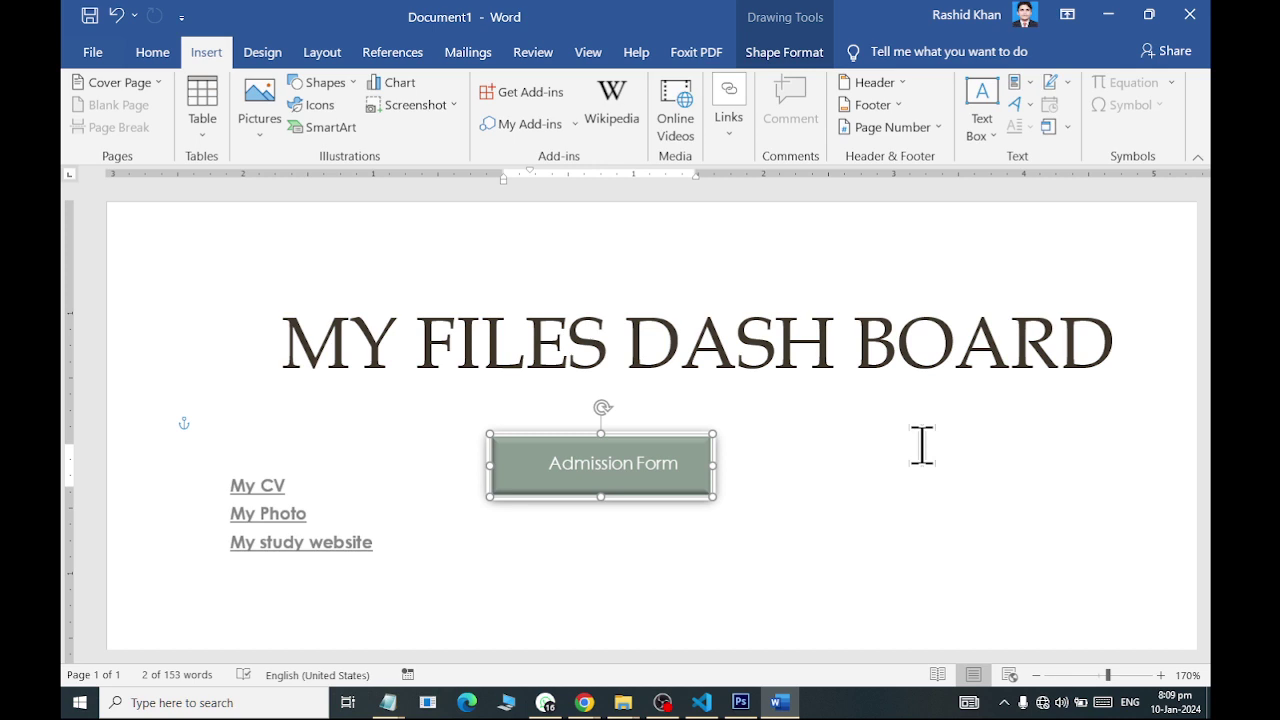
click(729, 118)
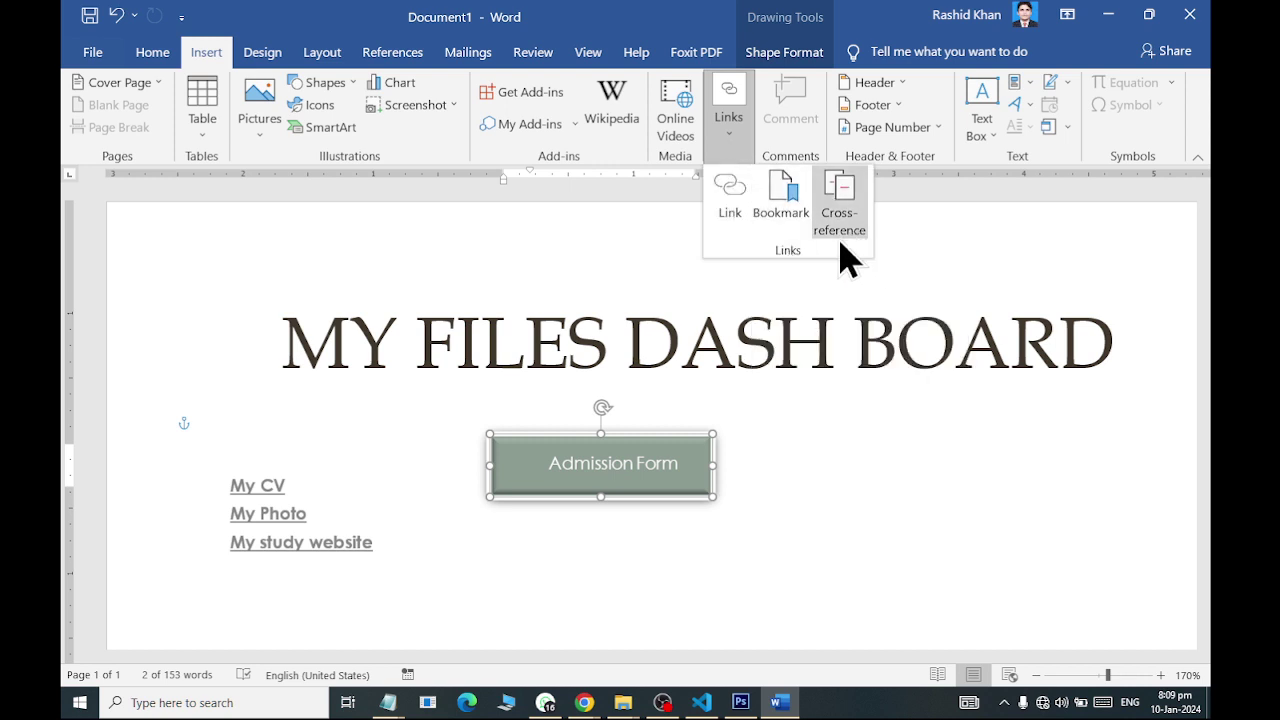
click(743, 553)
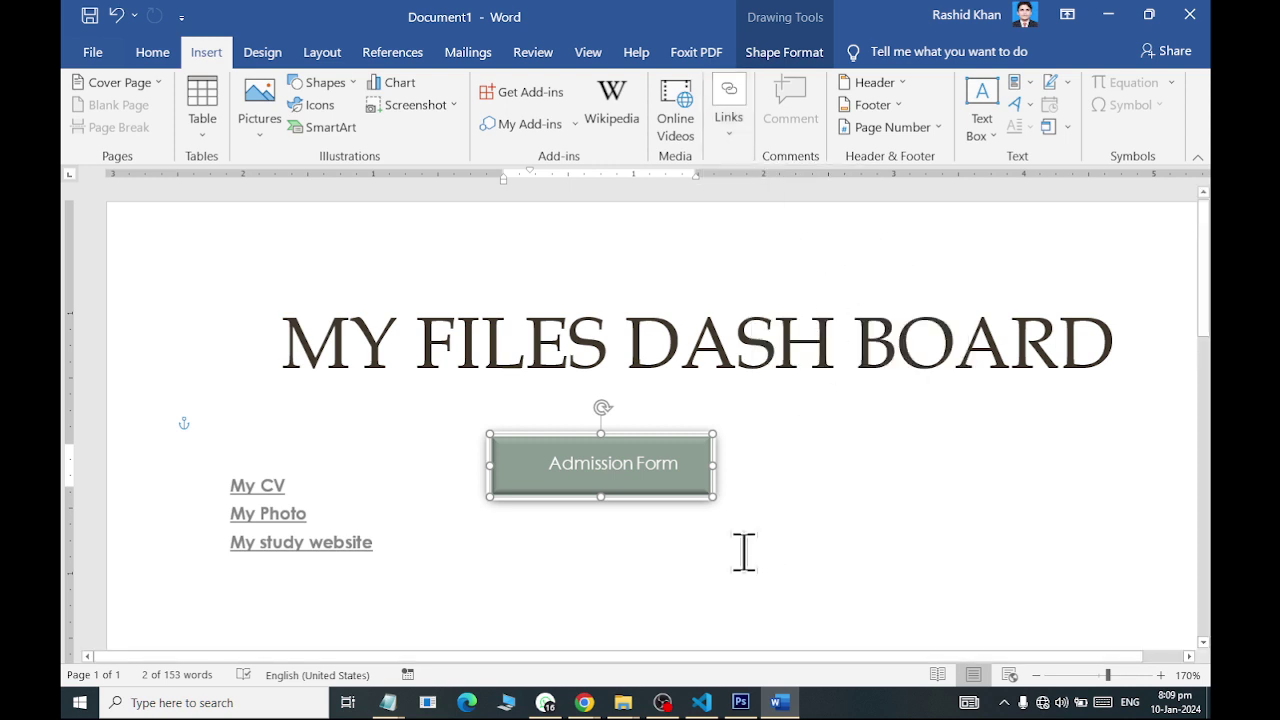
click(742, 558)
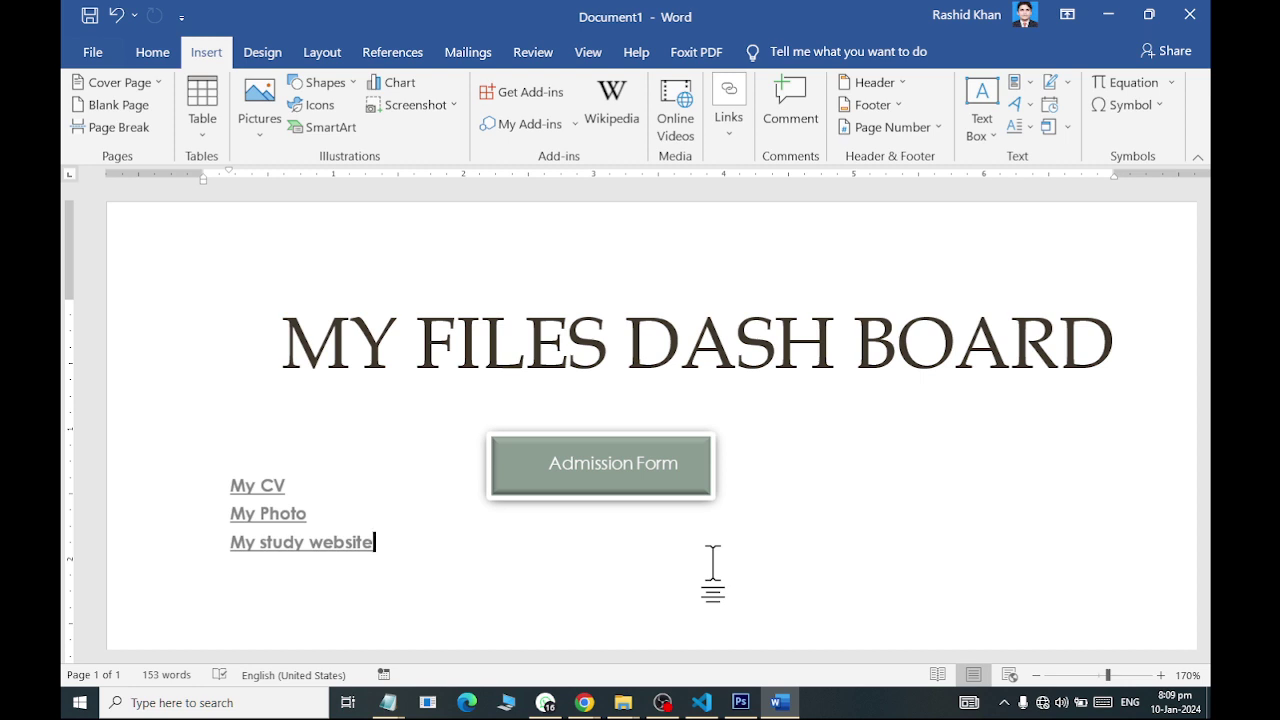
mouse_move(623, 702)
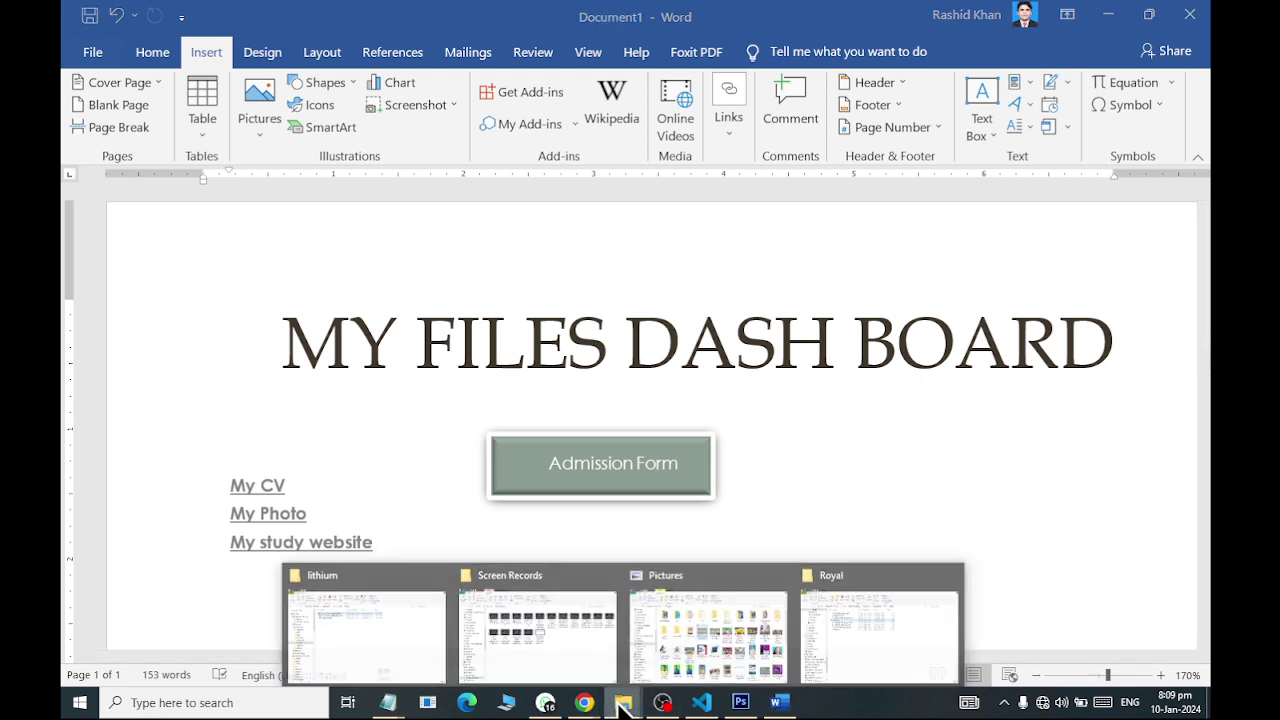
Step: Go from the lithium folder up to Documents, into Word_Files, and open Sample Document 1.docx
click(360, 625)
key(alt+Up)
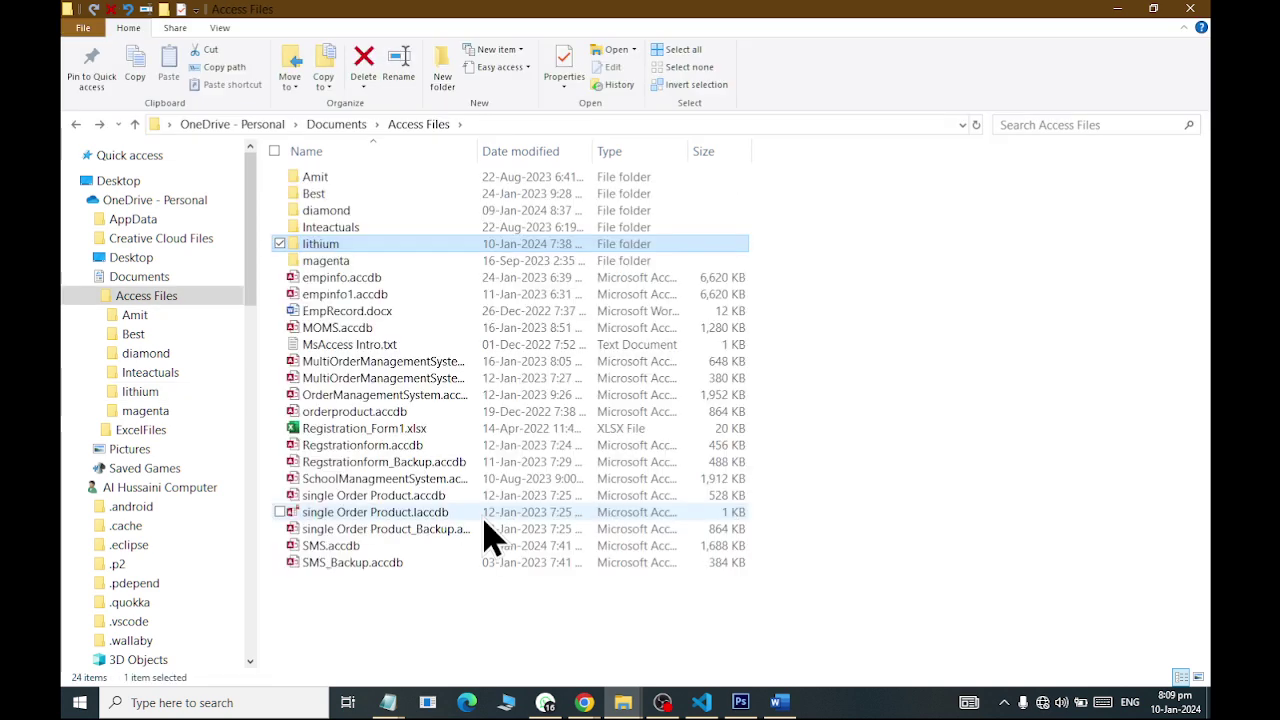
key(alt+Up)
text(wo)
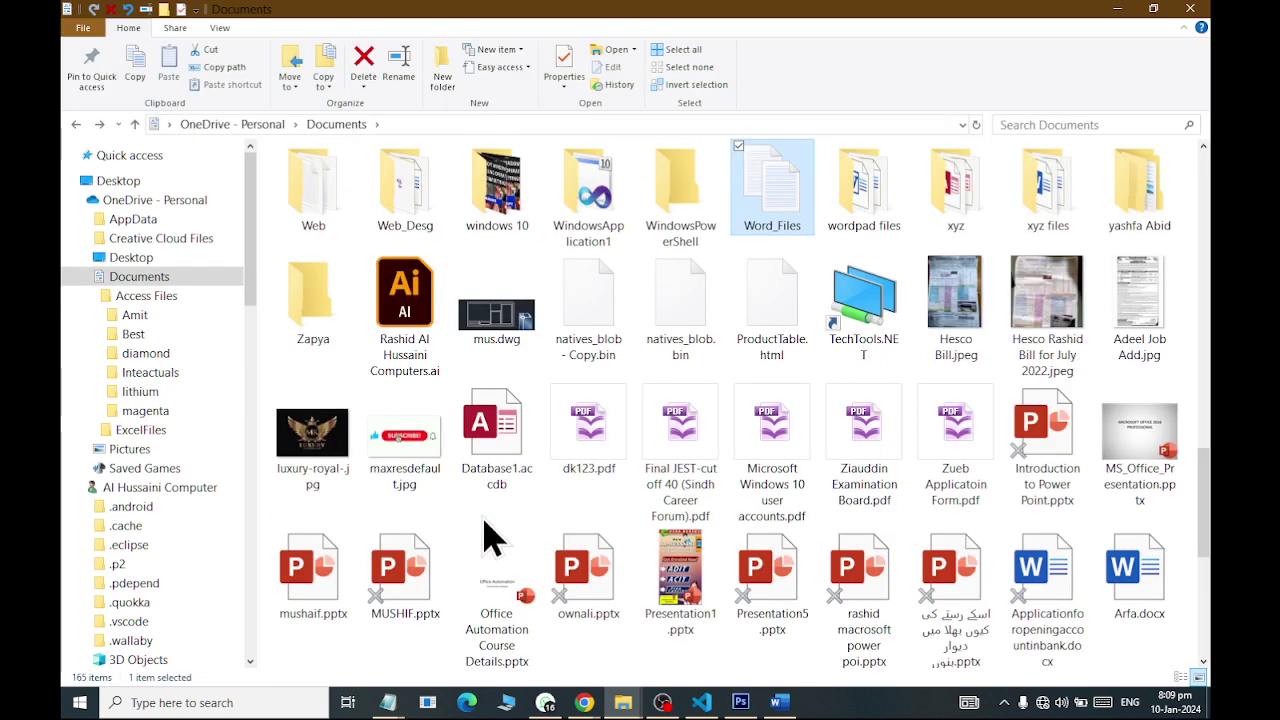
key(Return)
text(sa)
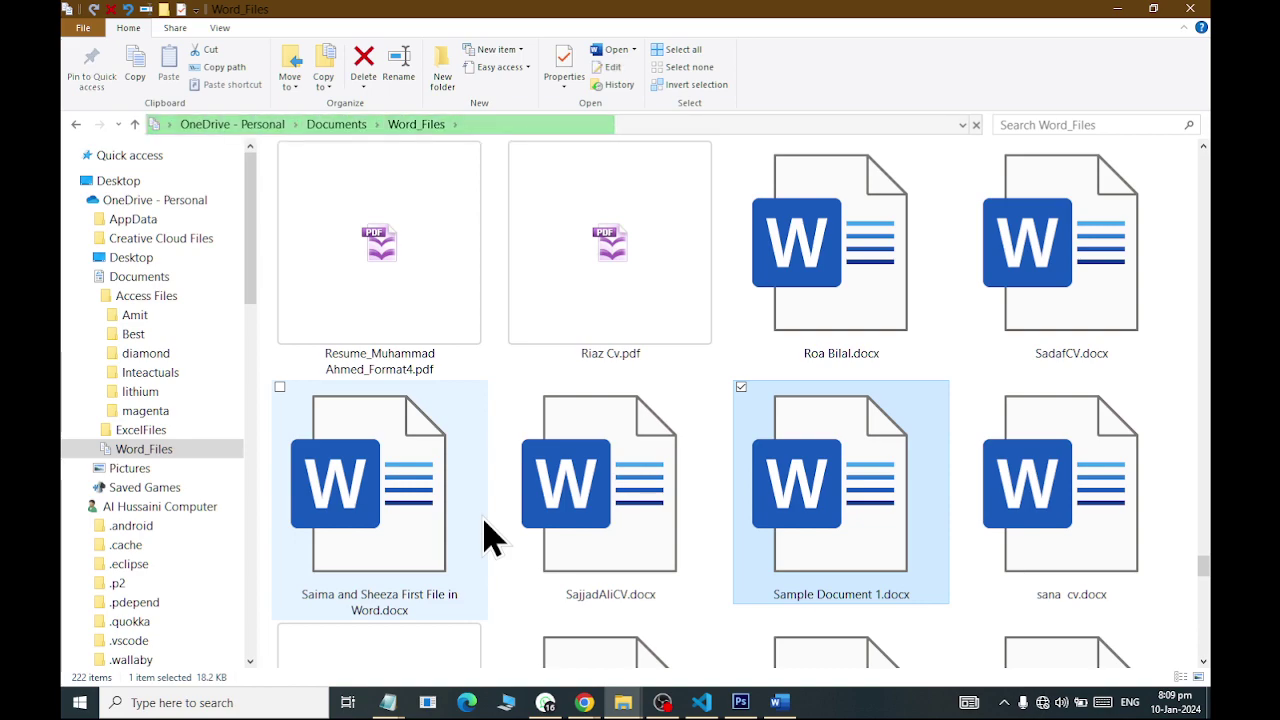
key(Return)
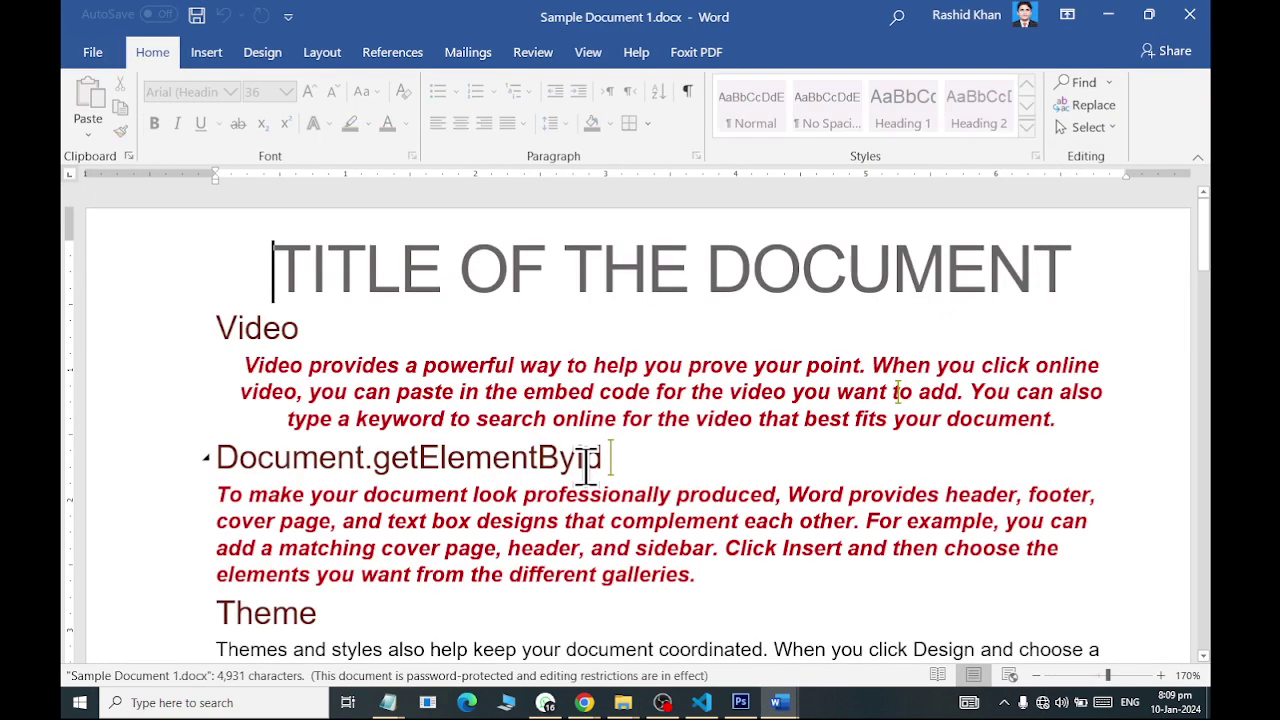
Step: Select the word 'document' at the end of the first paragraph
ctrl+scroll(585, 465, down, 9)
ctrl+scroll(571, 491, down, 1)
scroll(569, 488, down, 5)
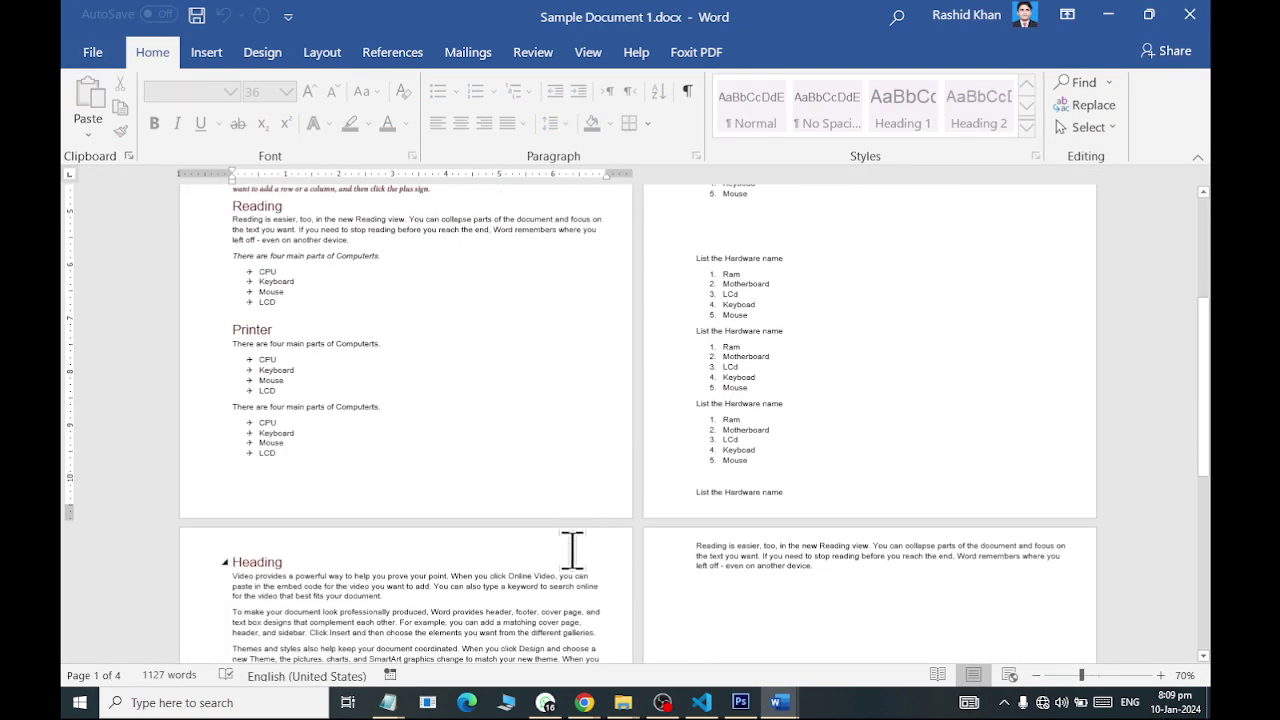
scroll(571, 548, down, 3)
ctrl+scroll(389, 488, up, 17)
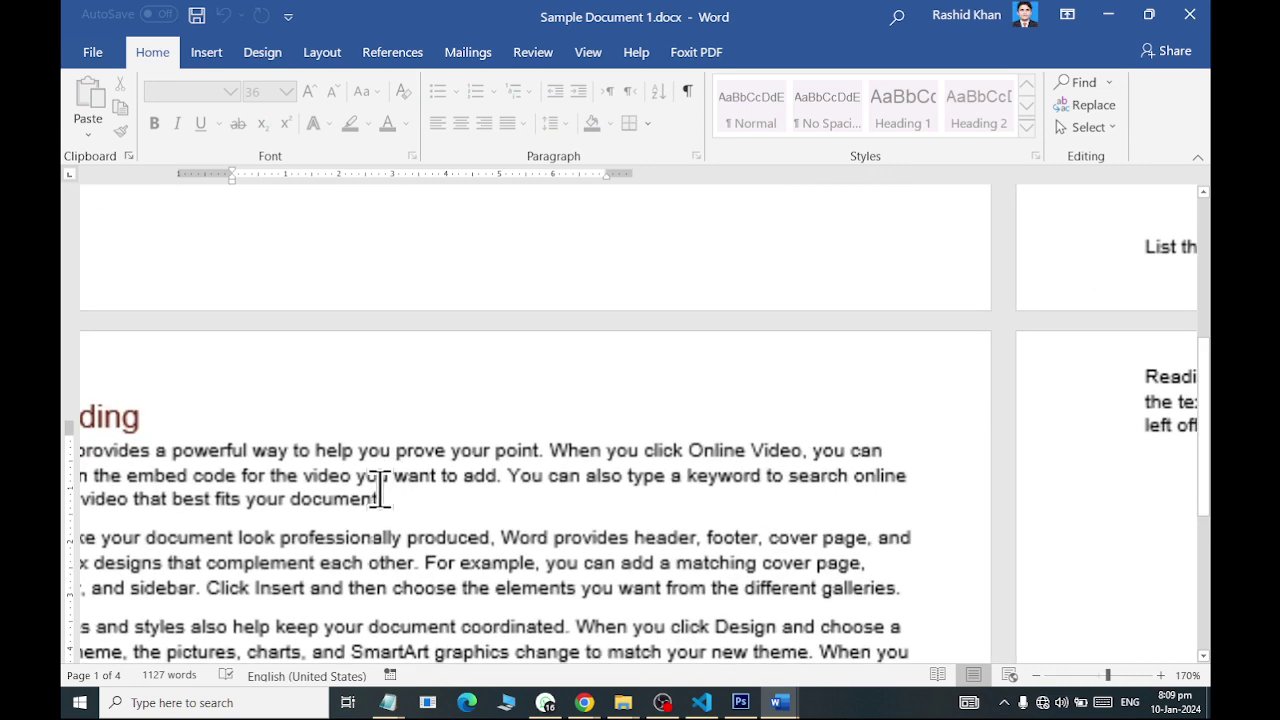
drag(254, 503, 384, 503)
click(206, 55)
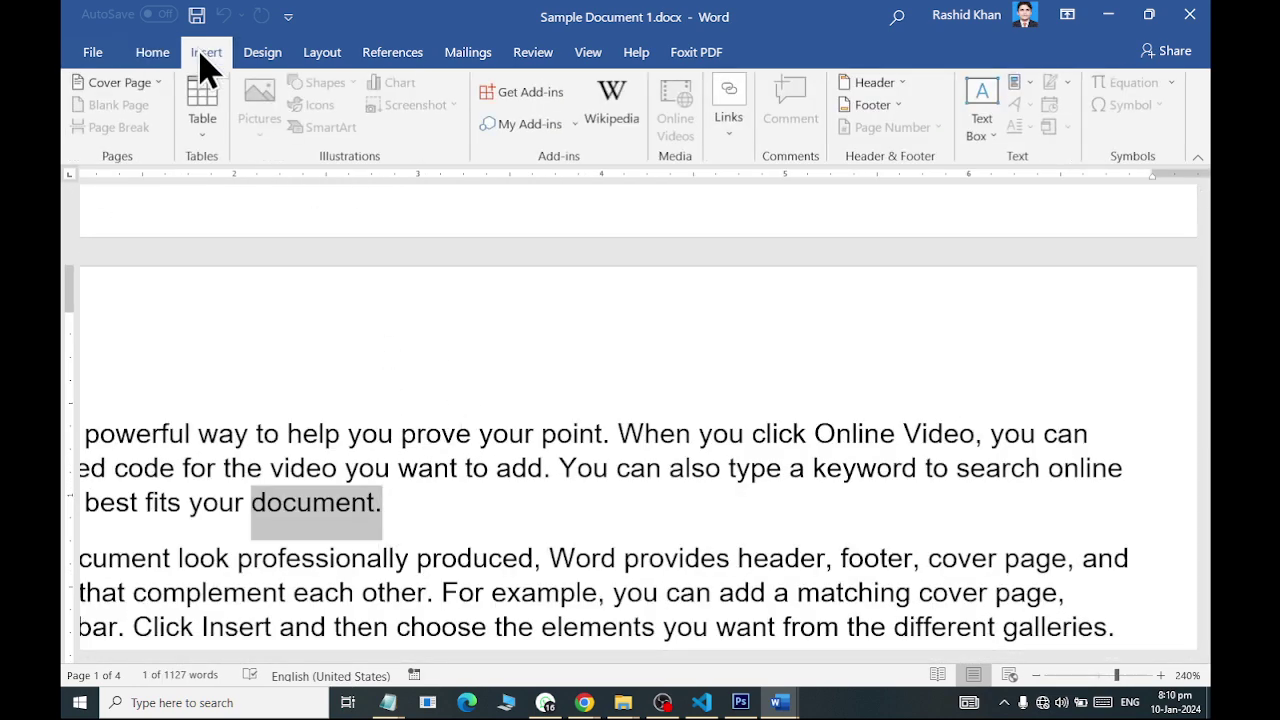
Step: Stop protection in Restrict Editing by entering the document password, then reselect 'document'
click(540, 57)
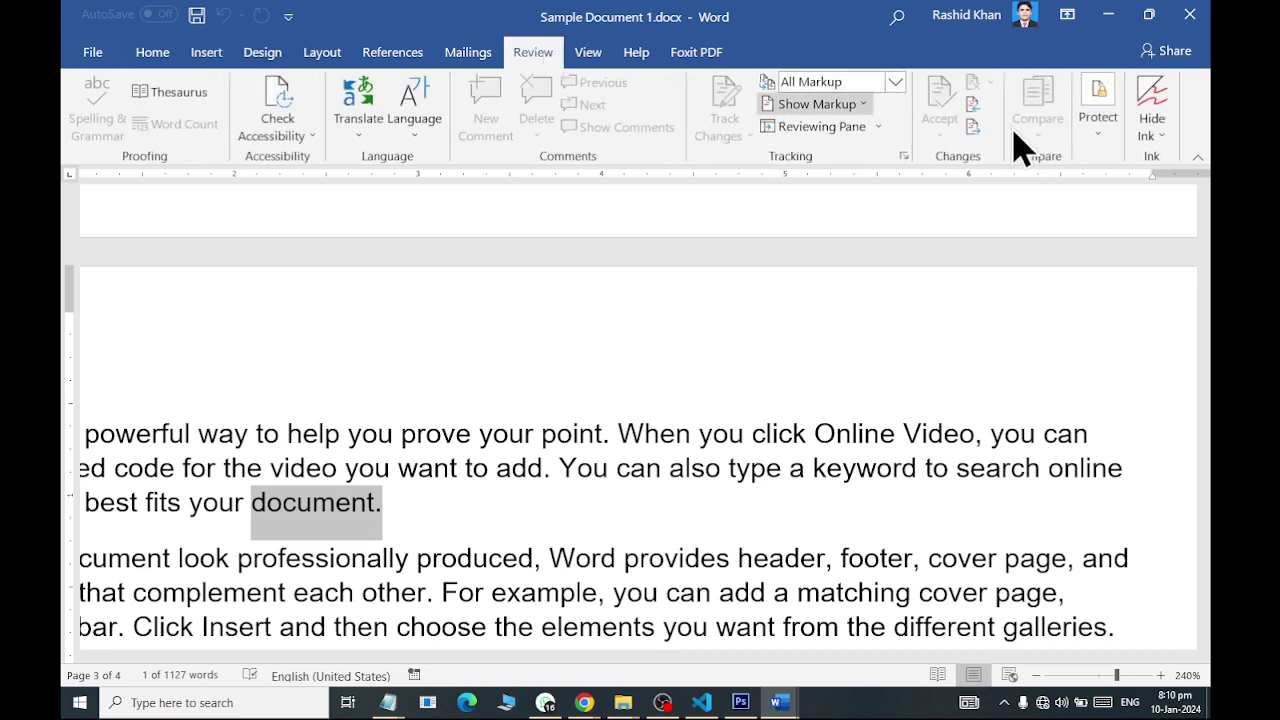
click(1100, 138)
click(1156, 212)
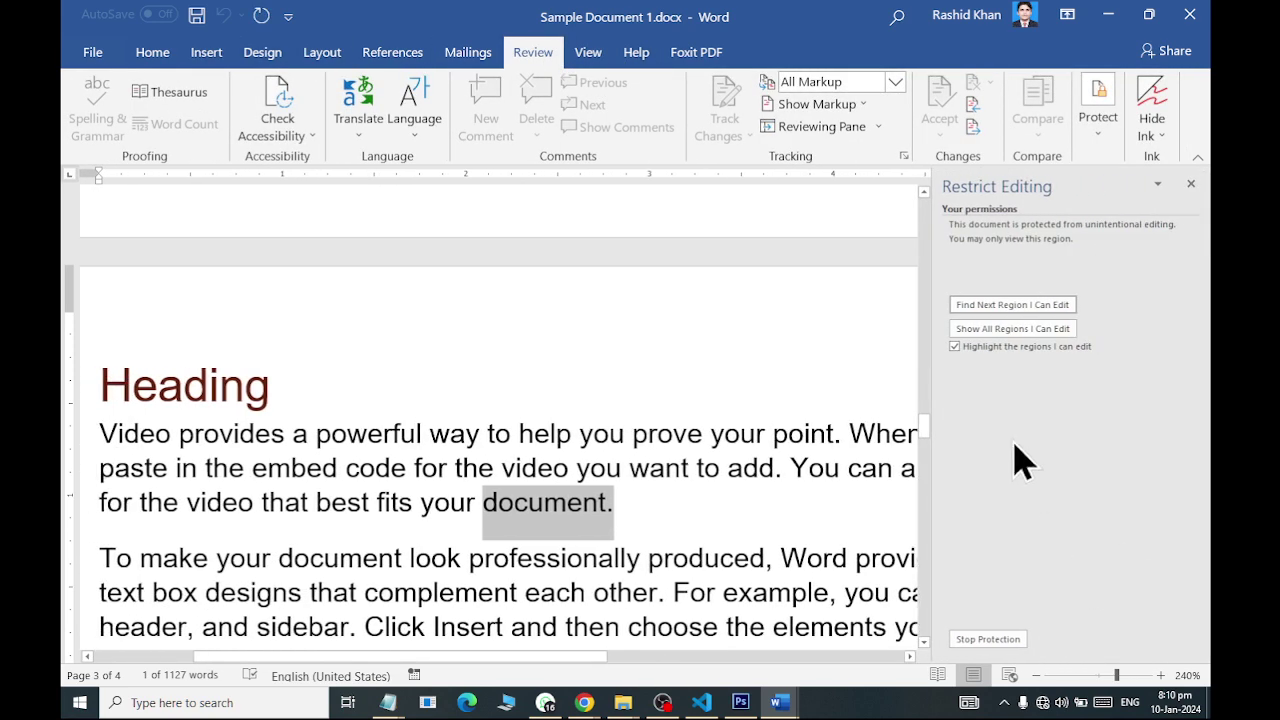
click(1005, 644)
key(Return)
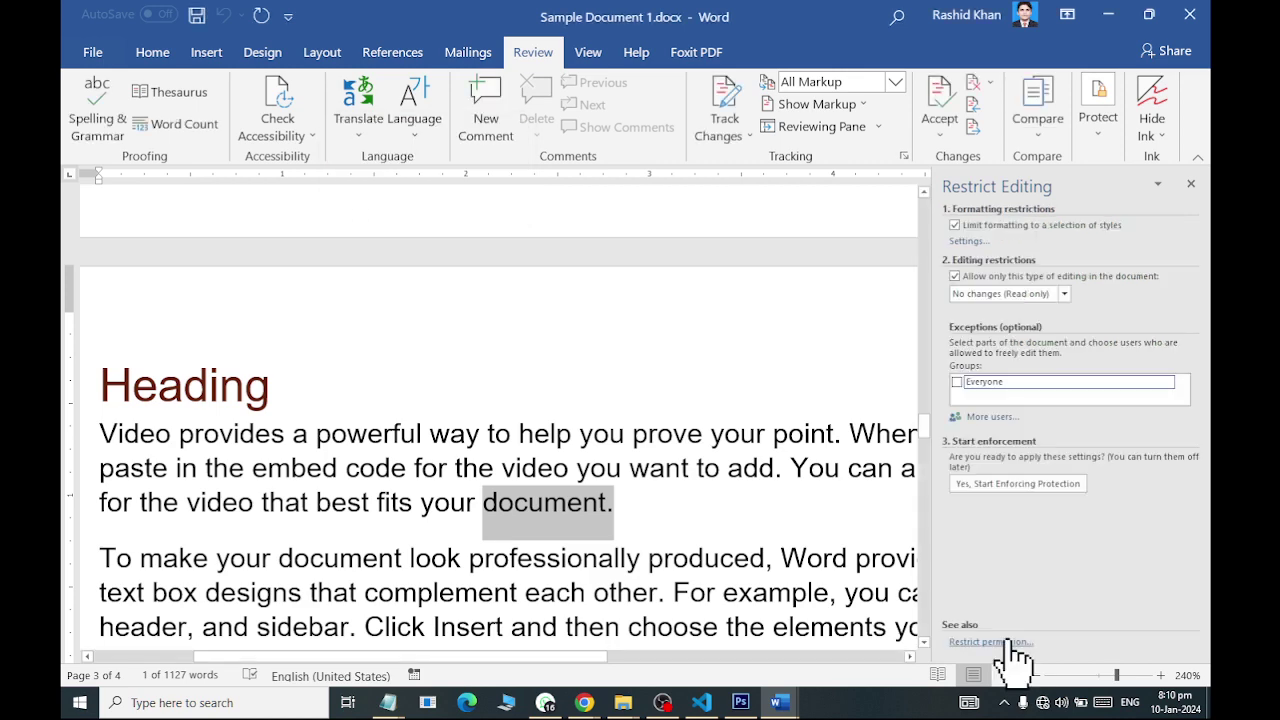
click(461, 468)
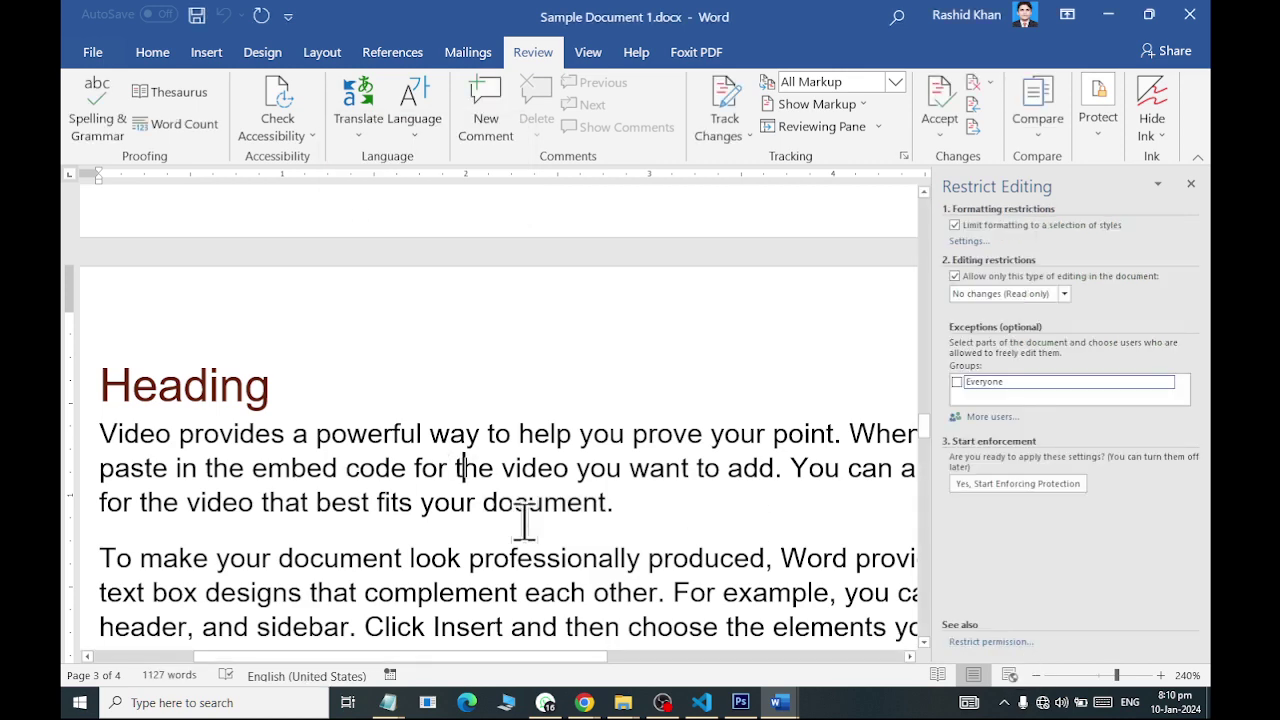
double_click(487, 500)
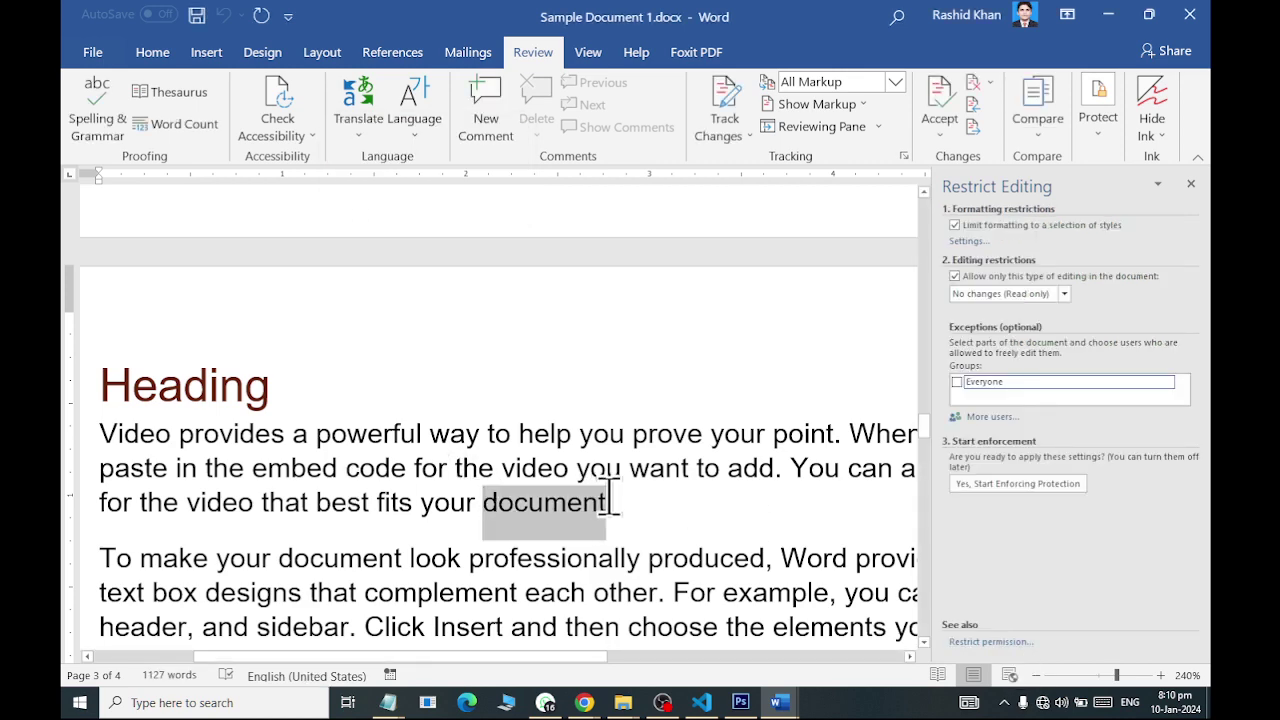
Step: Add a bookmark named 'todaystudy' on the selected word 'document'
click(206, 53)
click(715, 145)
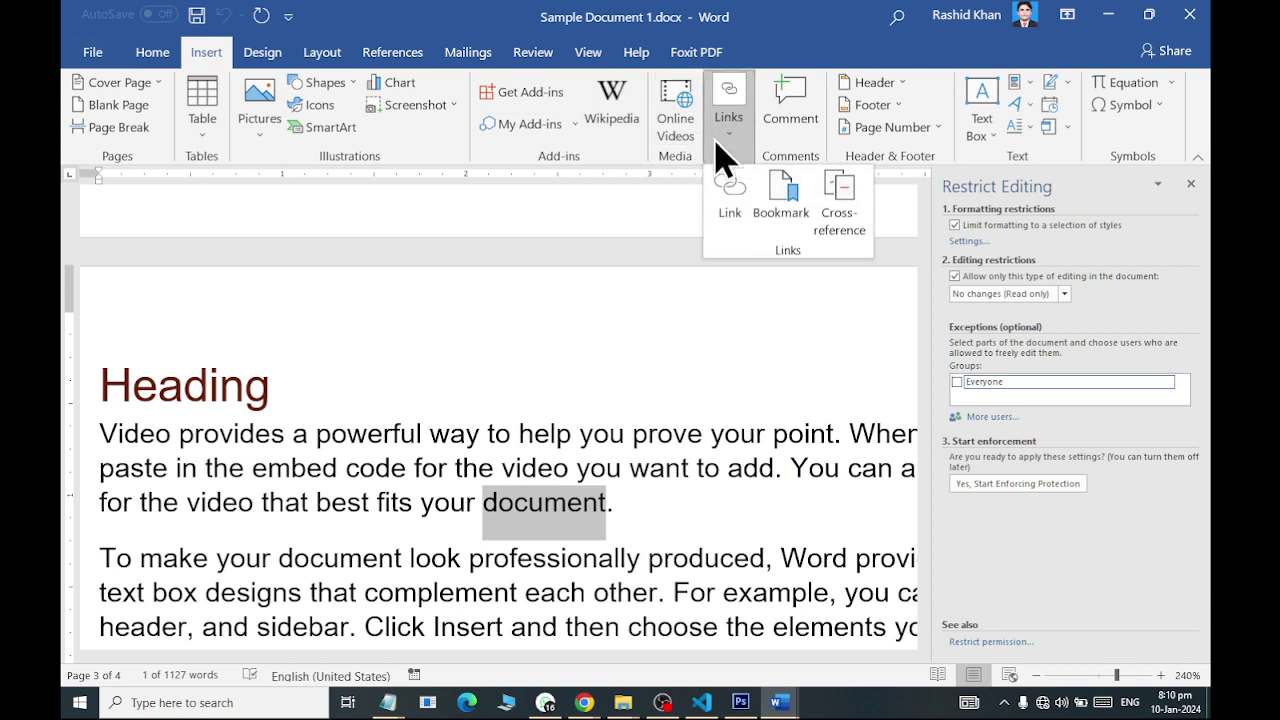
click(781, 200)
text(to)
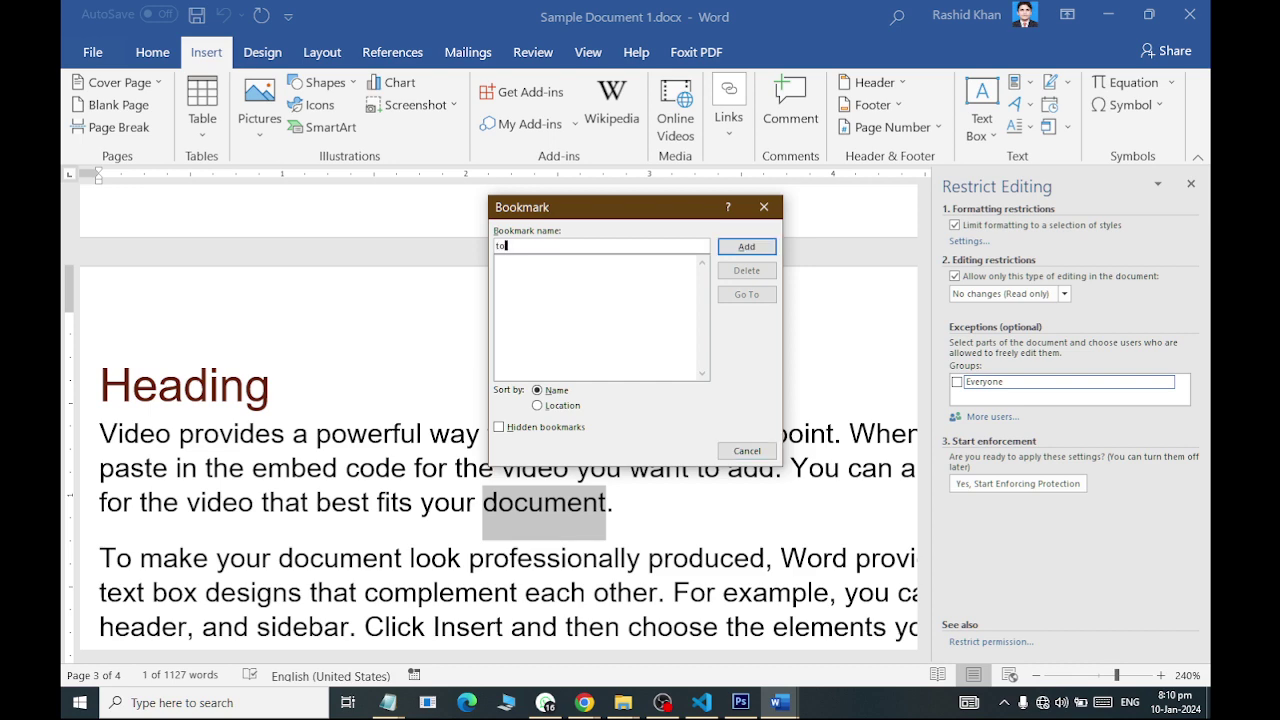
text(daystudy)
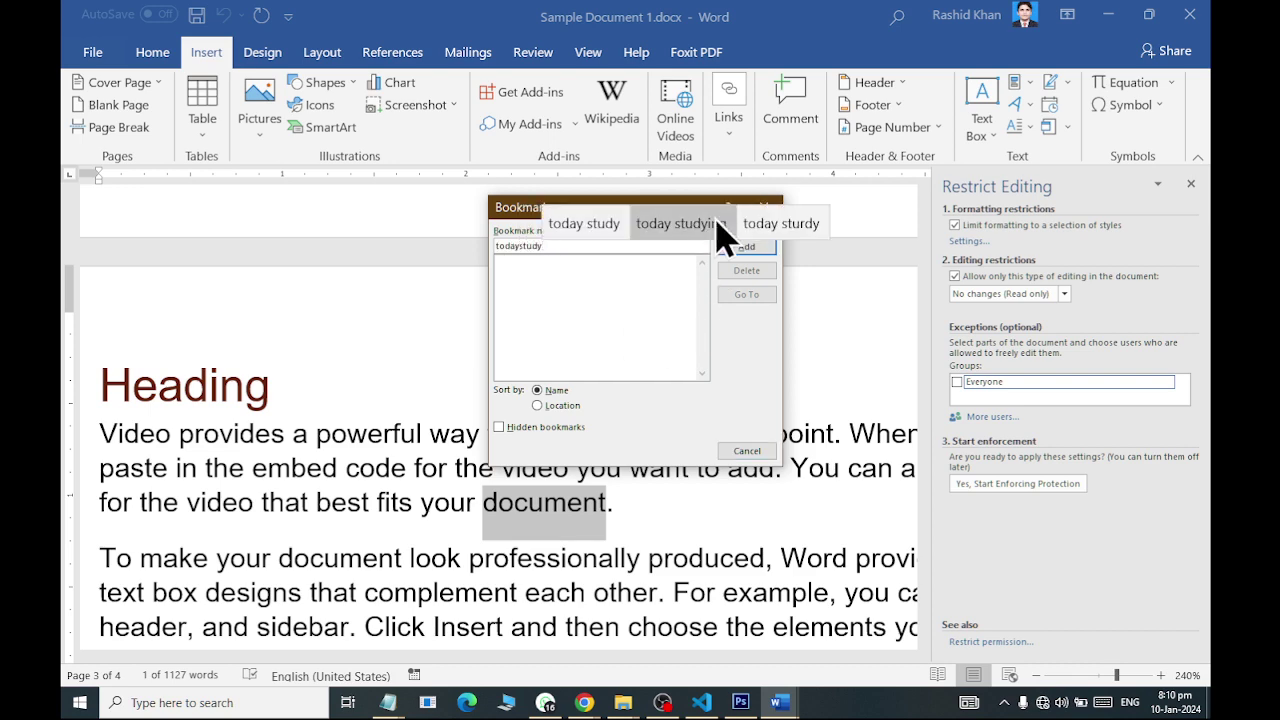
click(740, 250)
Step: Select 'row or a column,' and bookmark it as 'sunday', then return to the top
scroll(557, 430, down, 5)
scroll(565, 390, down, 5)
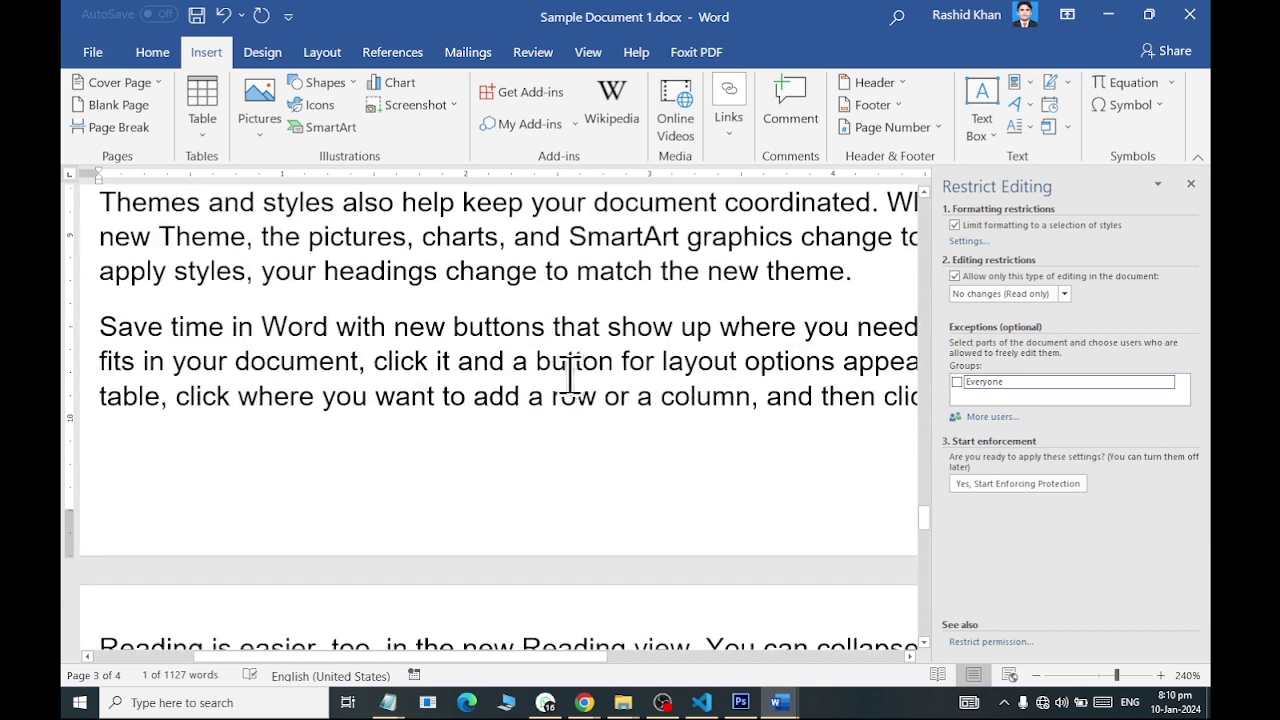
drag(548, 395, 766, 398)
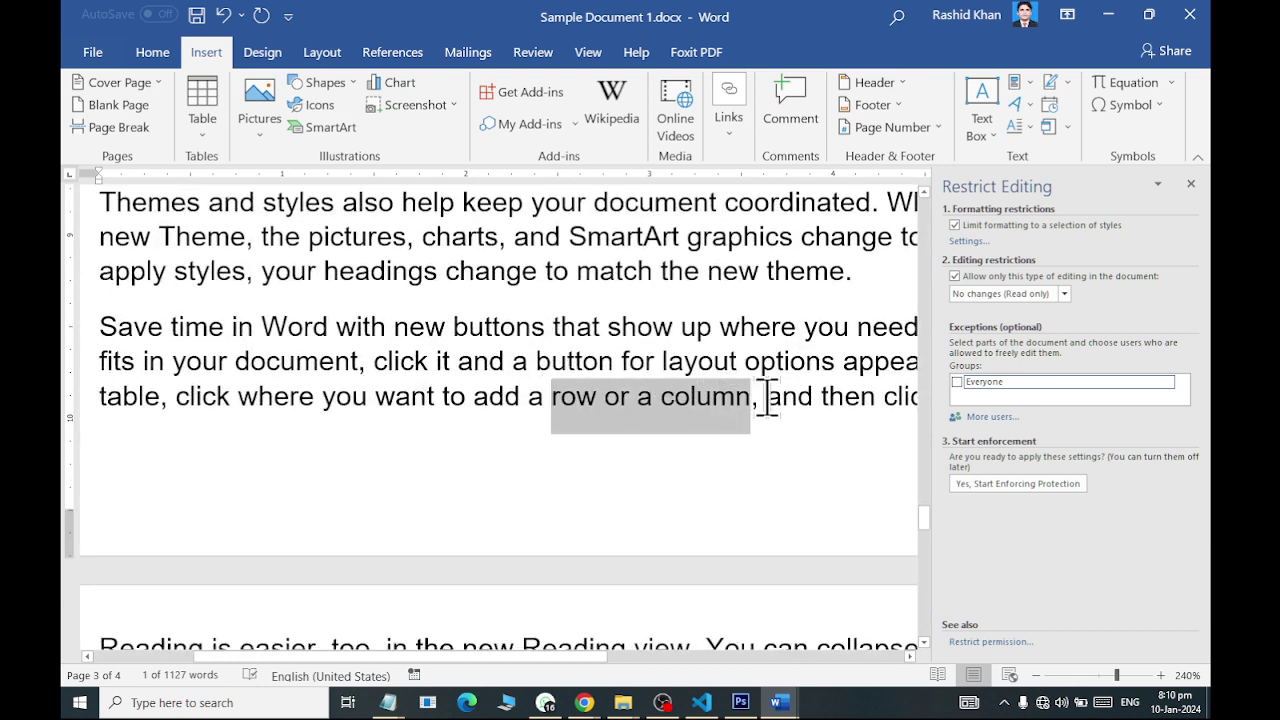
click(729, 108)
click(779, 212)
text(sunday)
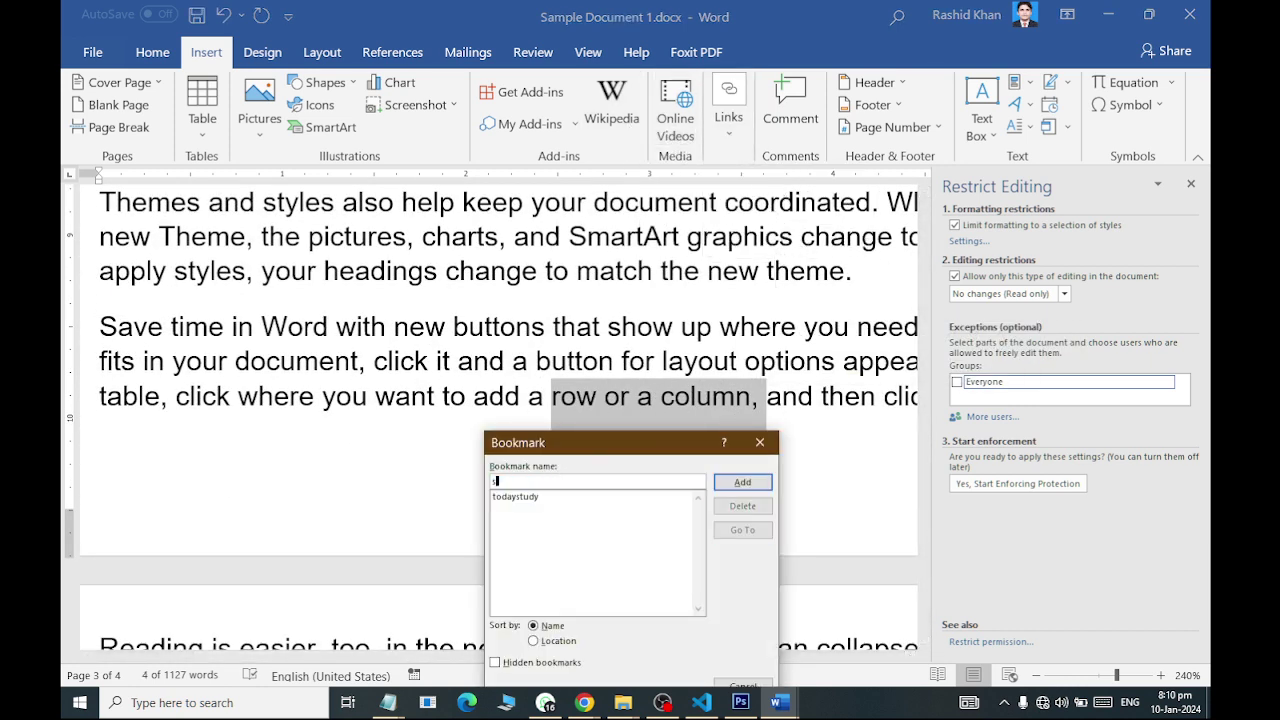
click(742, 482)
click(578, 396)
scroll(525, 300, up, 3)
scroll(491, 317, up, 10)
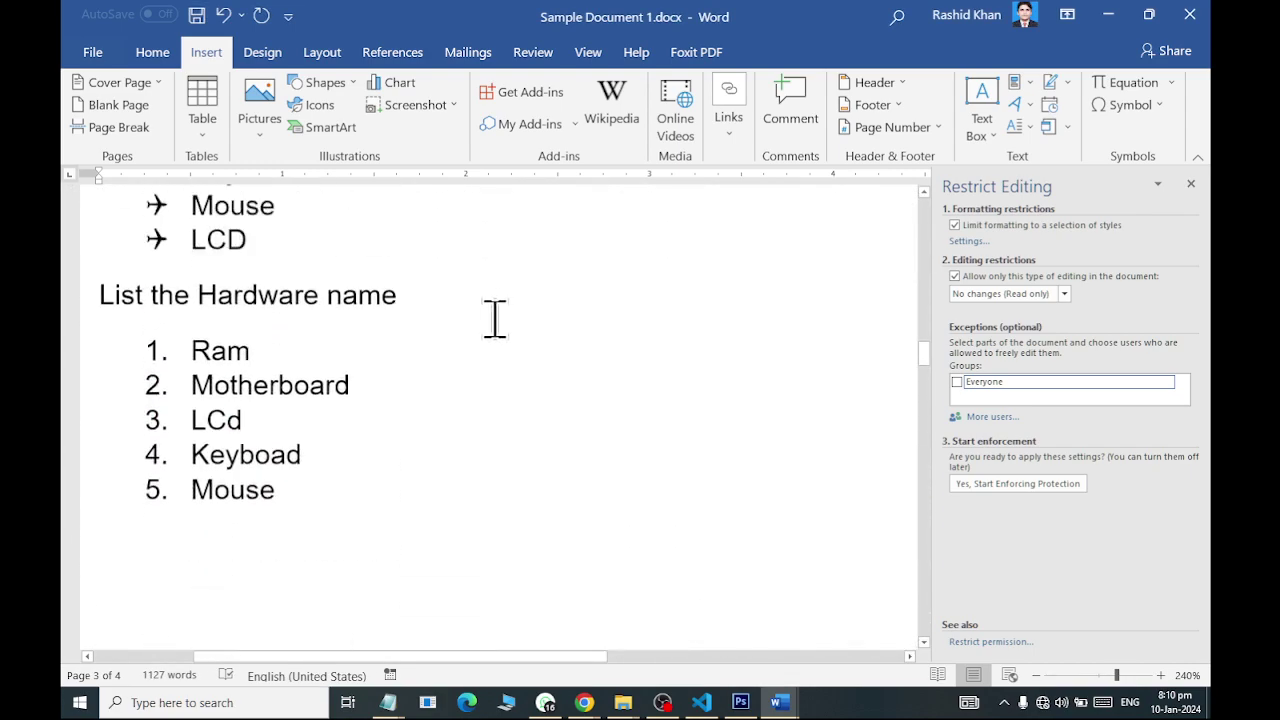
scroll(463, 317, up, 10)
scroll(483, 271, up, 10)
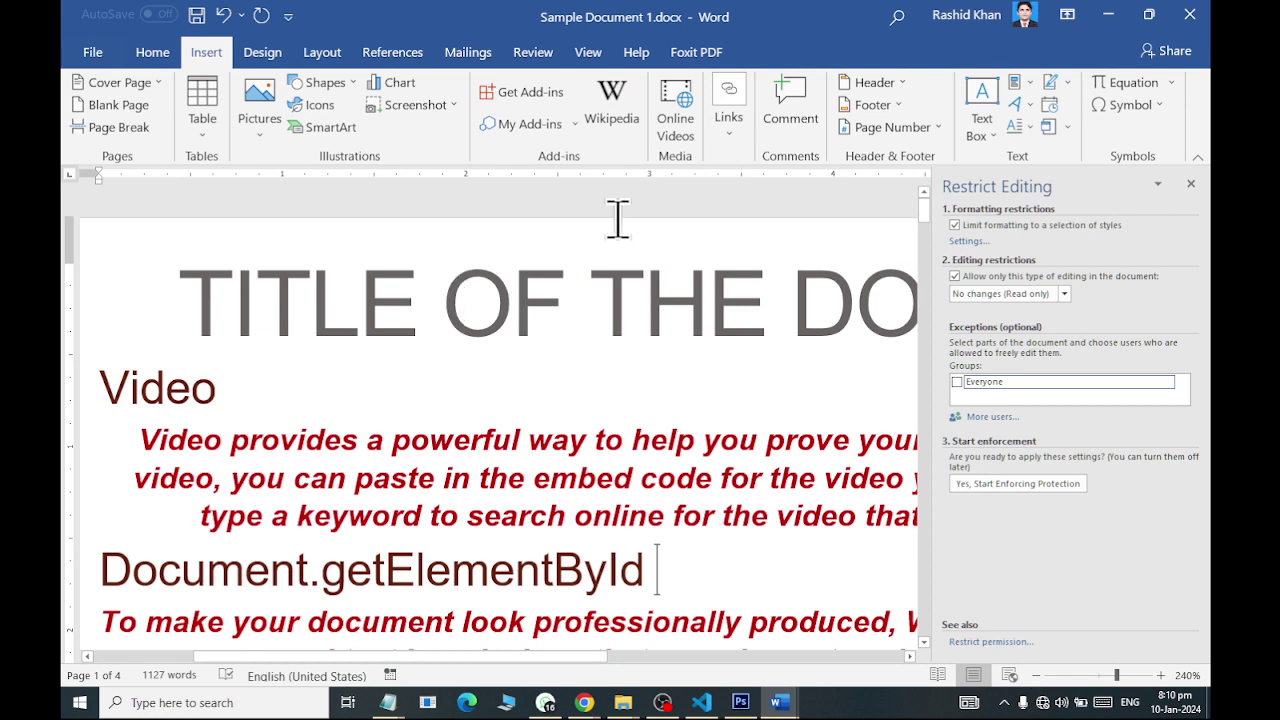
Step: Jump to the 'sunday' bookmark from the Bookmark dialog
click(512, 300)
click(728, 118)
click(783, 200)
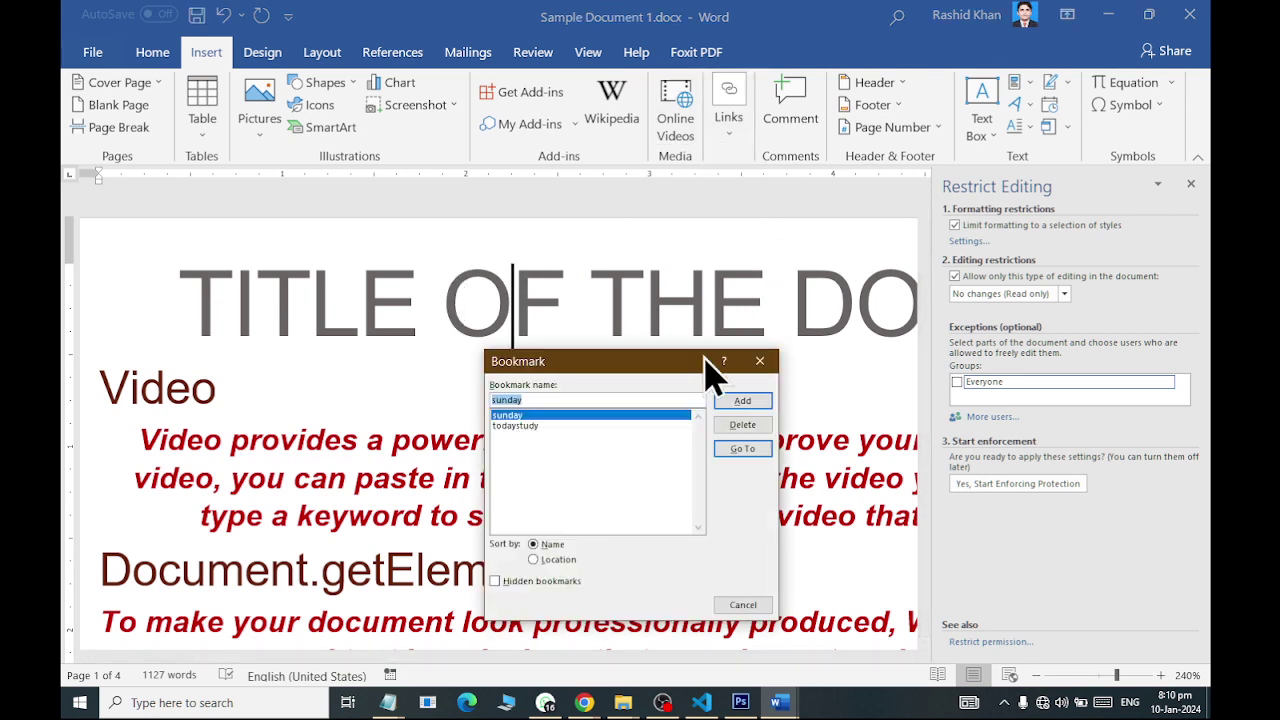
click(755, 450)
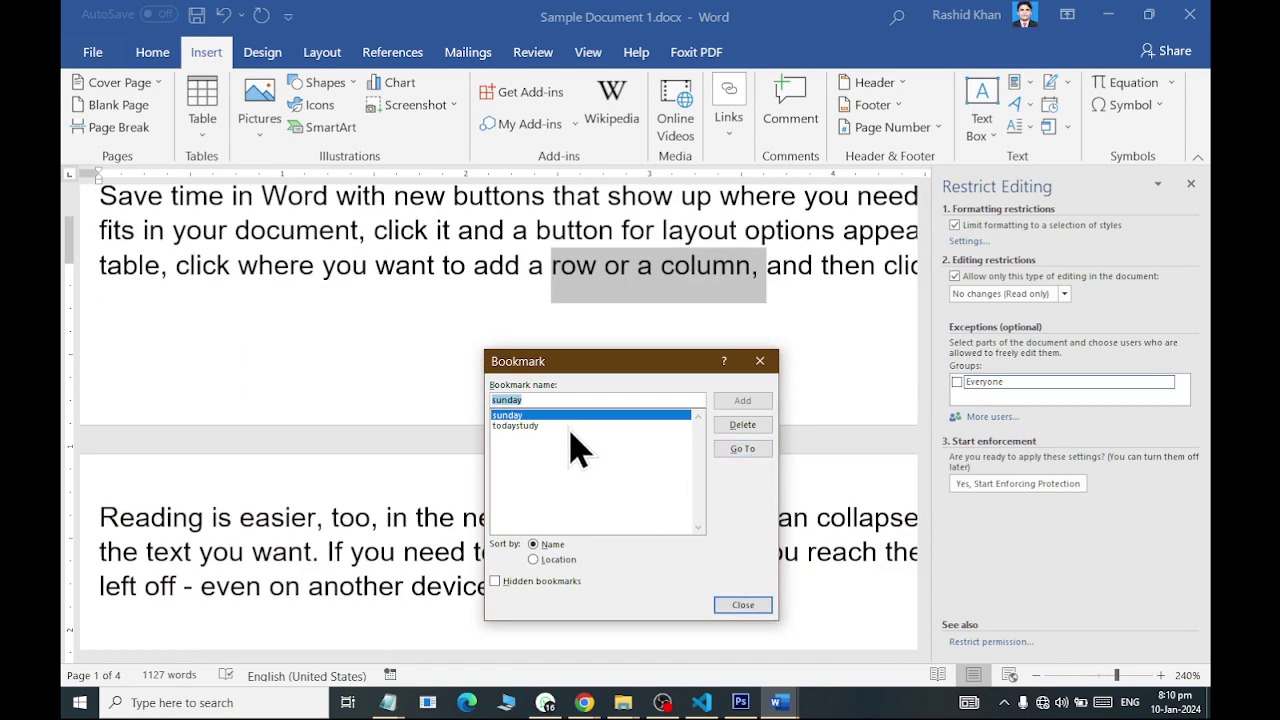
Step: Jump to the 'todaystudy' bookmark, then close the Bookmark dialog
click(571, 426)
click(742, 450)
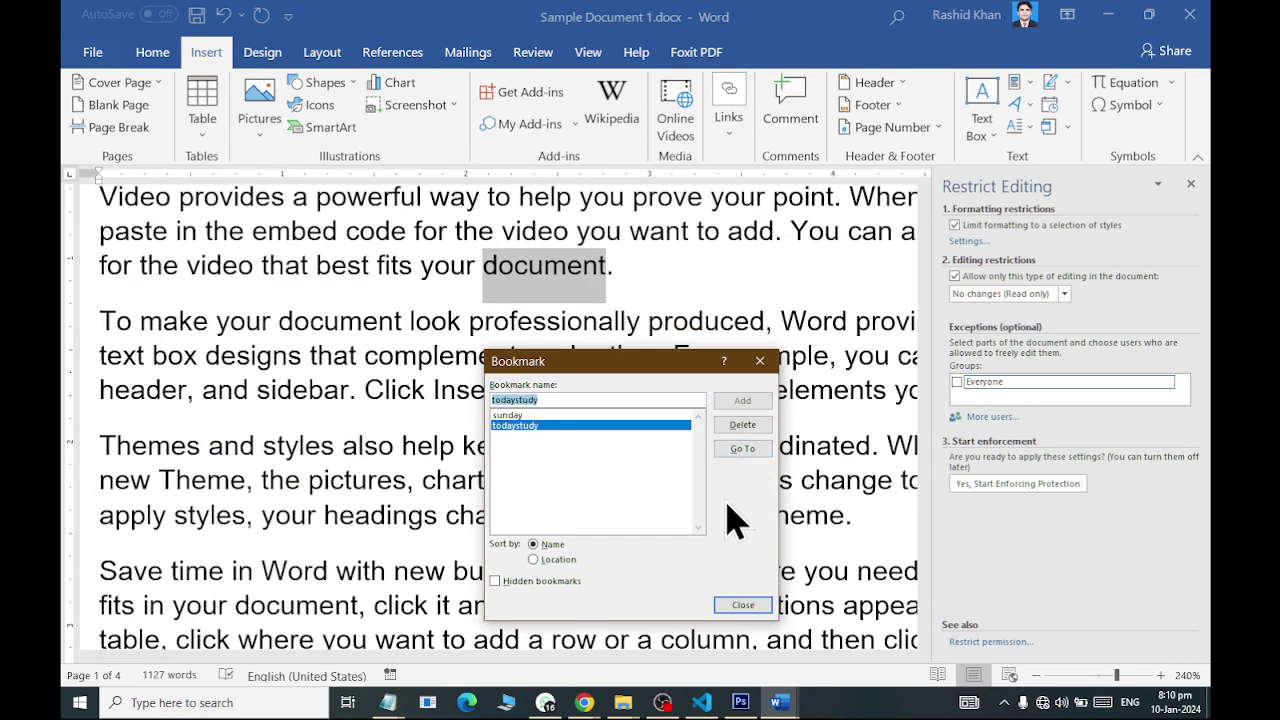
click(740, 608)
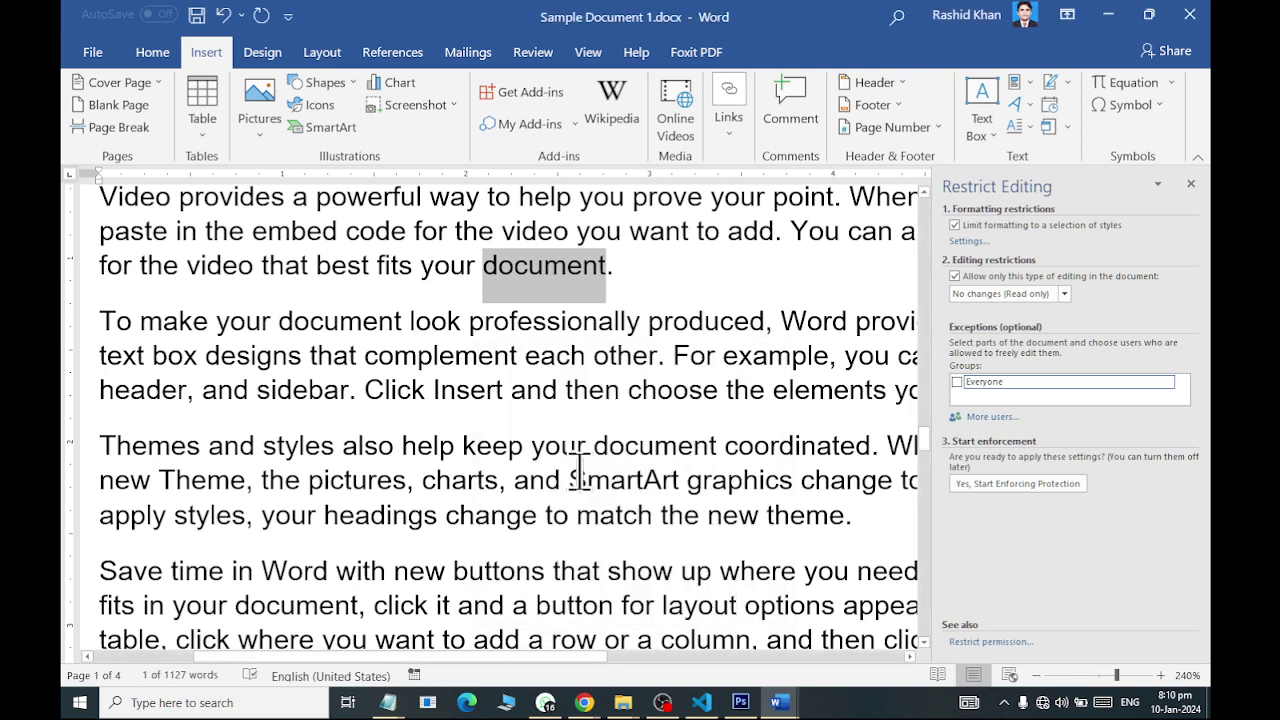
scroll(443, 346, down, 10)
scroll(443, 346, down, 3)
scroll(558, 332, down, 5)
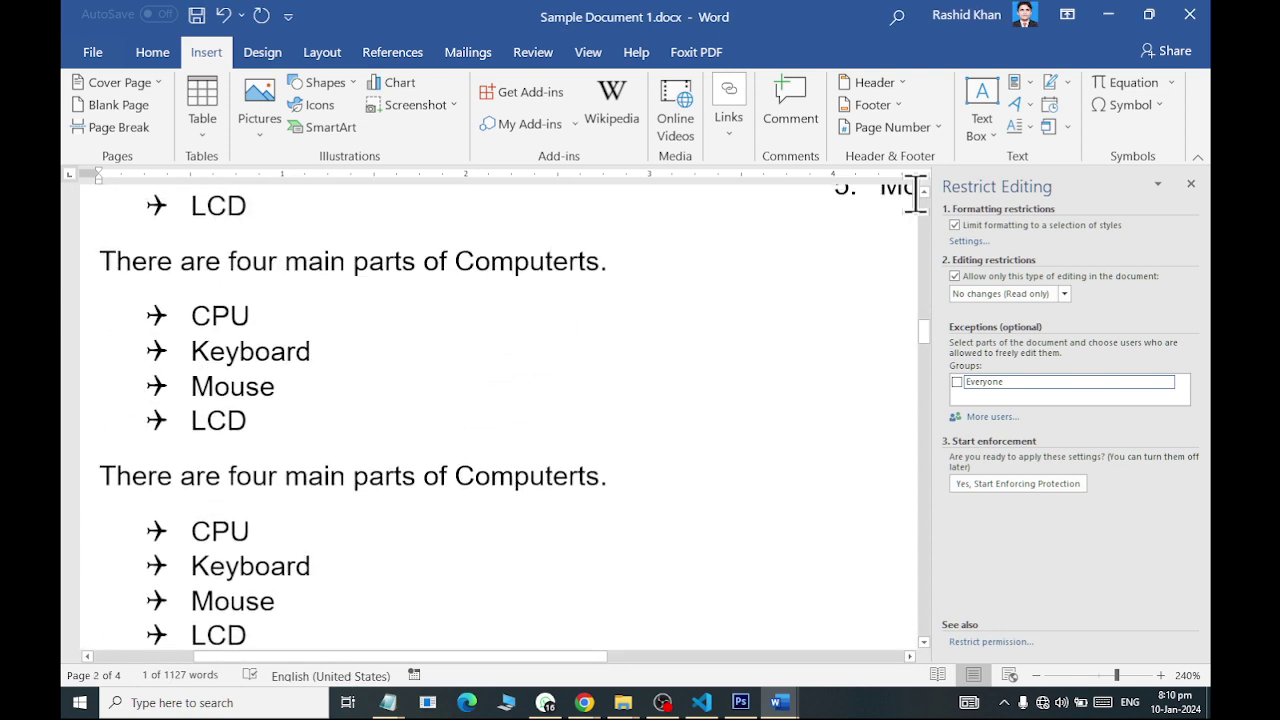
scroll(638, 272, up, 1)
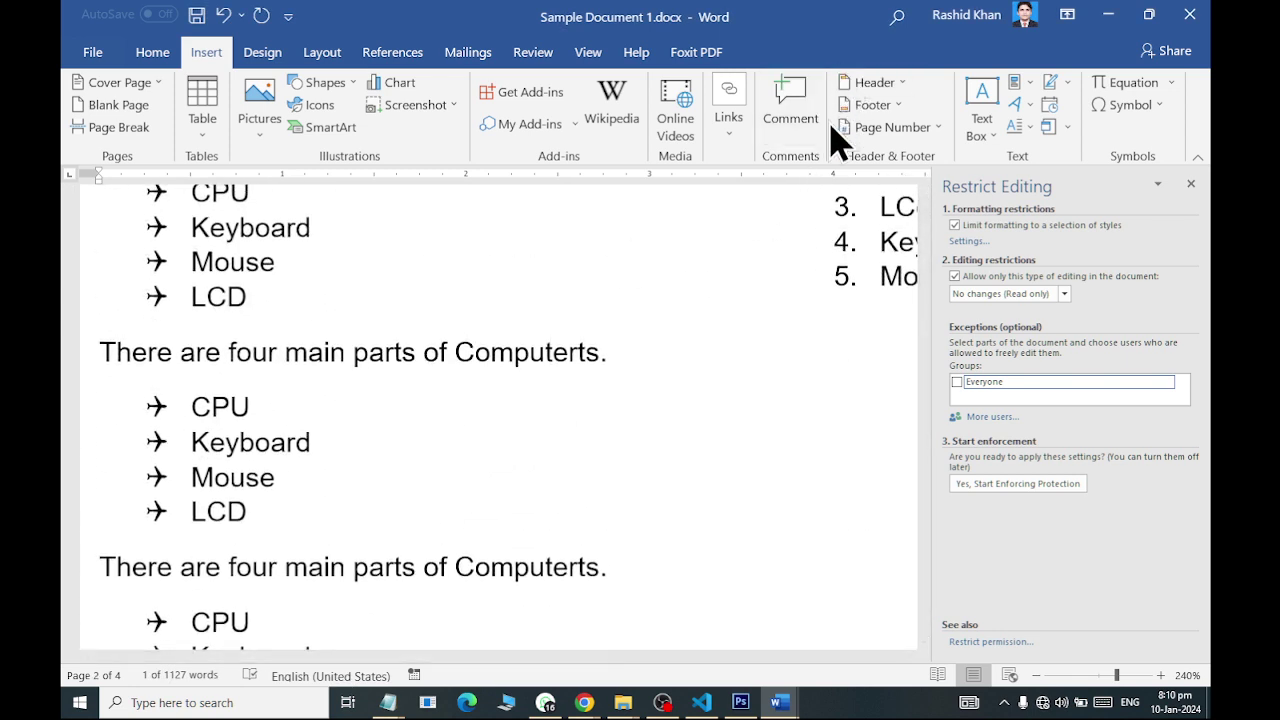